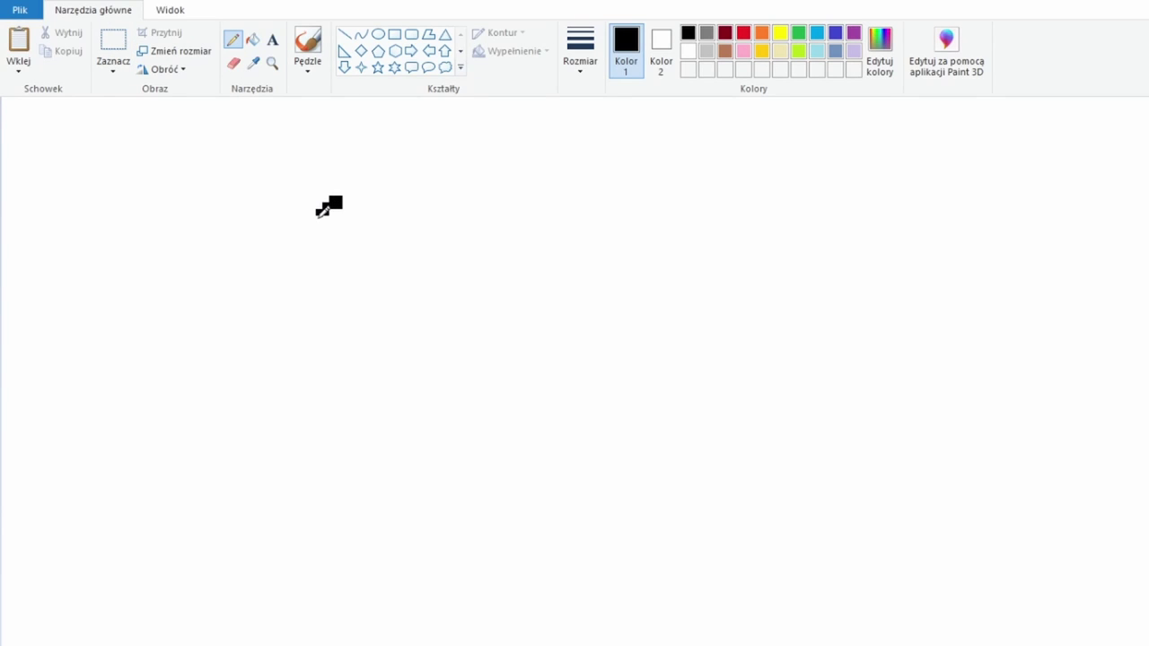
Draw the flag's red pane with the Pencil, with a blue pane below it.
left_click(743, 32)
left_click_drag(343, 212, 343, 226)
left_click(253, 63)
left_click(328, 209)
left_click(253, 63)
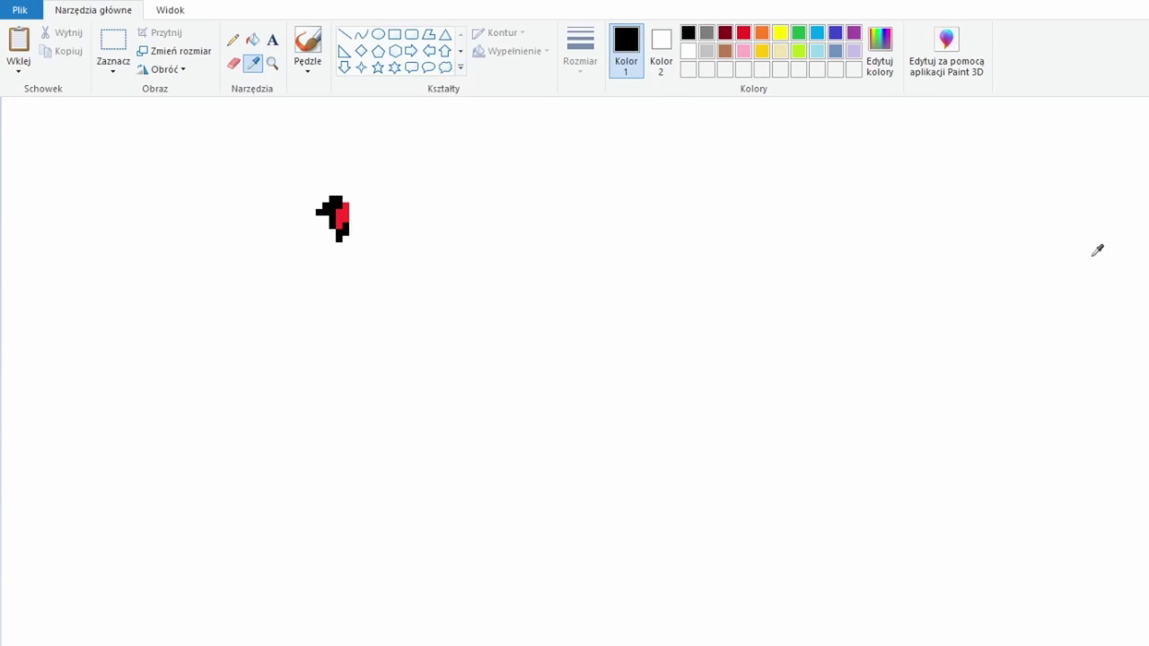
left_click(361, 237)
left_click_drag(340, 253, 333, 266)
Outline the flag's right edge in black and add the green and yellow panes.
left_click(253, 63)
left_click(337, 225)
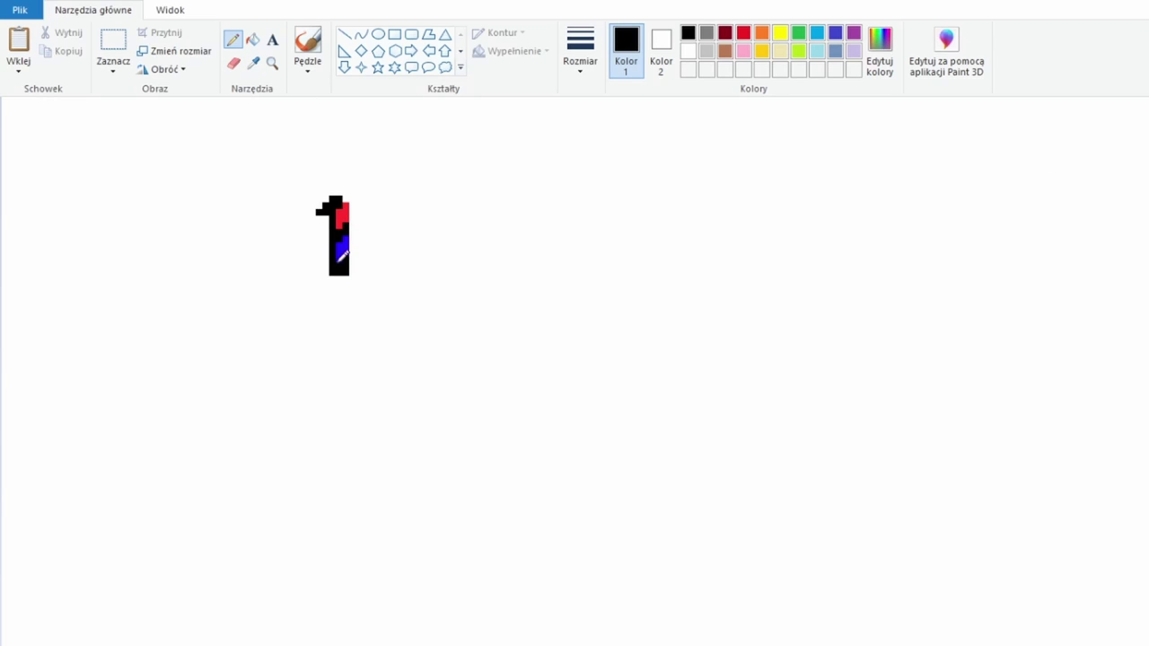
mouse_move(351, 257)
left_mouse_down()
mouse_move(351, 203)
mouse_move(359, 264)
left_mouse_up()
left_click(253, 63)
left_click(545, 126)
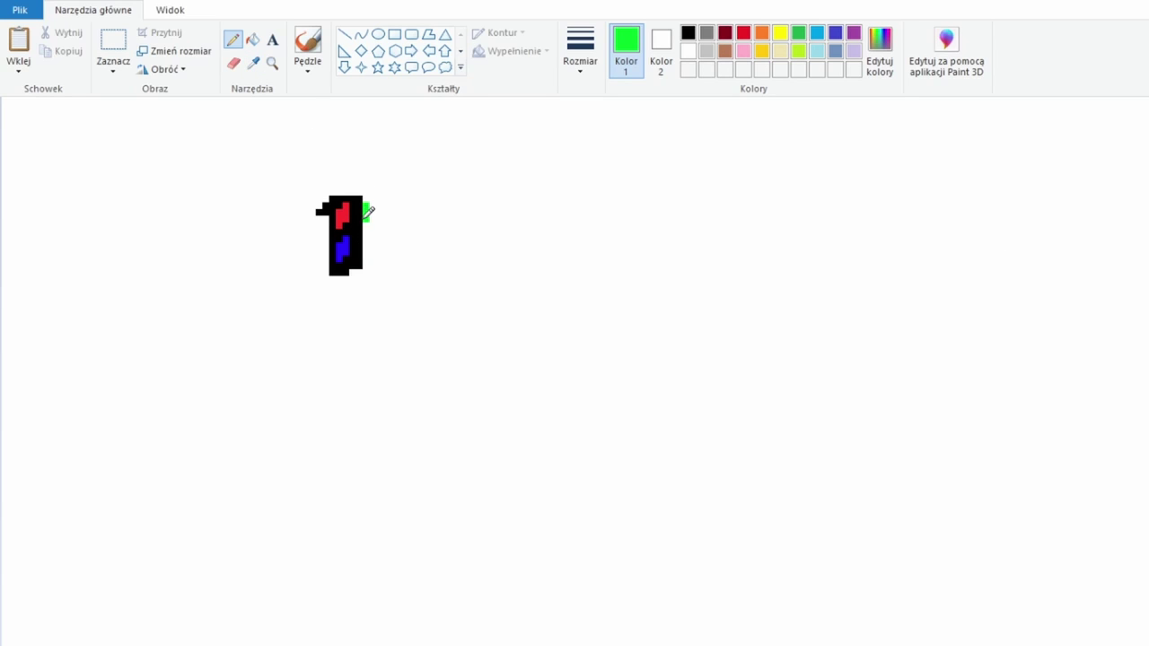
left_click_drag(368, 211, 368, 260)
left_click(253, 63)
left_click(395, 229)
left_click(253, 62)
Extend the black outline along the flag's top, right, left side and bottom-left foot.
left_click(357, 220)
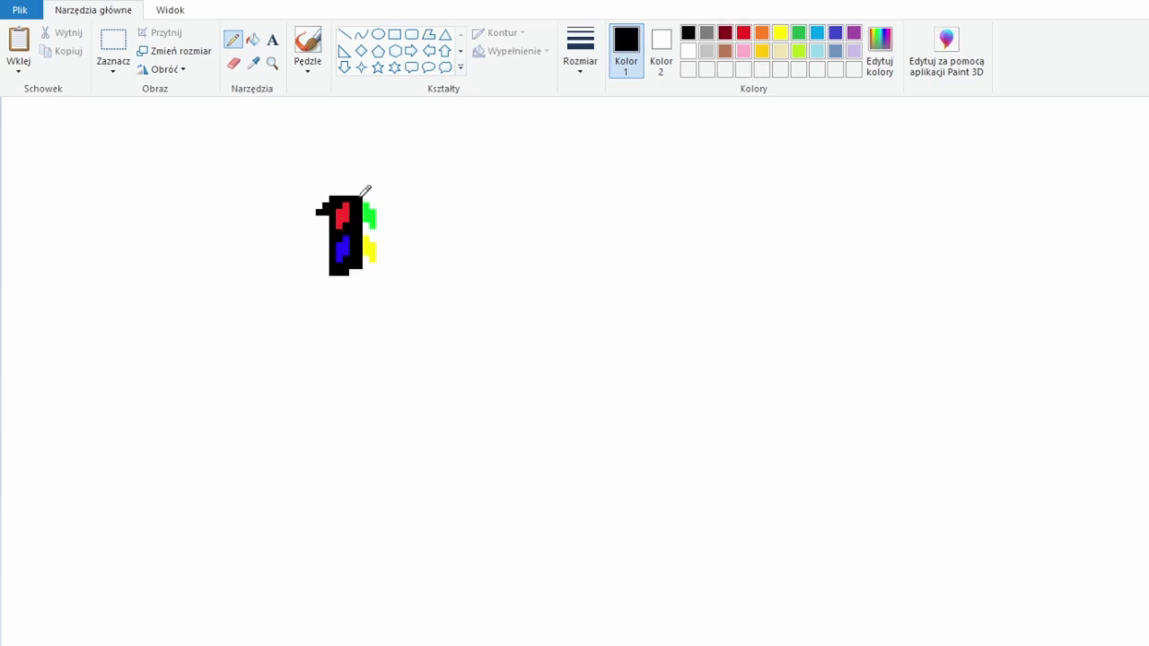
left_click_drag(345, 192, 365, 198)
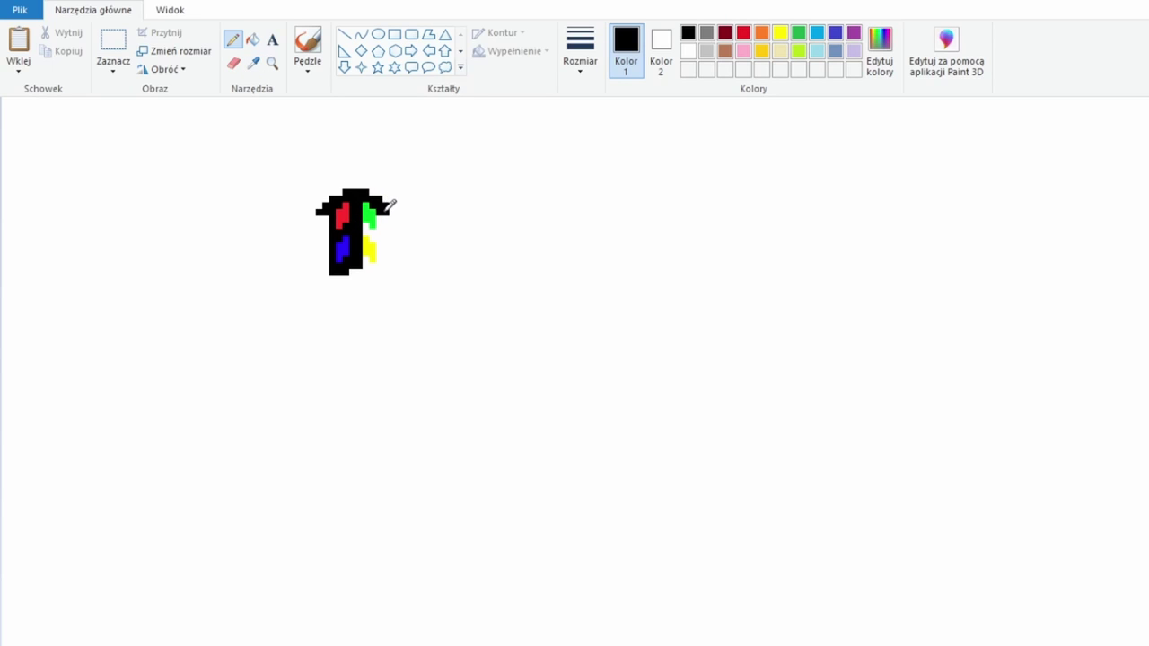
mouse_move(393, 204)
left_mouse_down()
mouse_move(390, 246)
mouse_move(387, 208)
left_mouse_up()
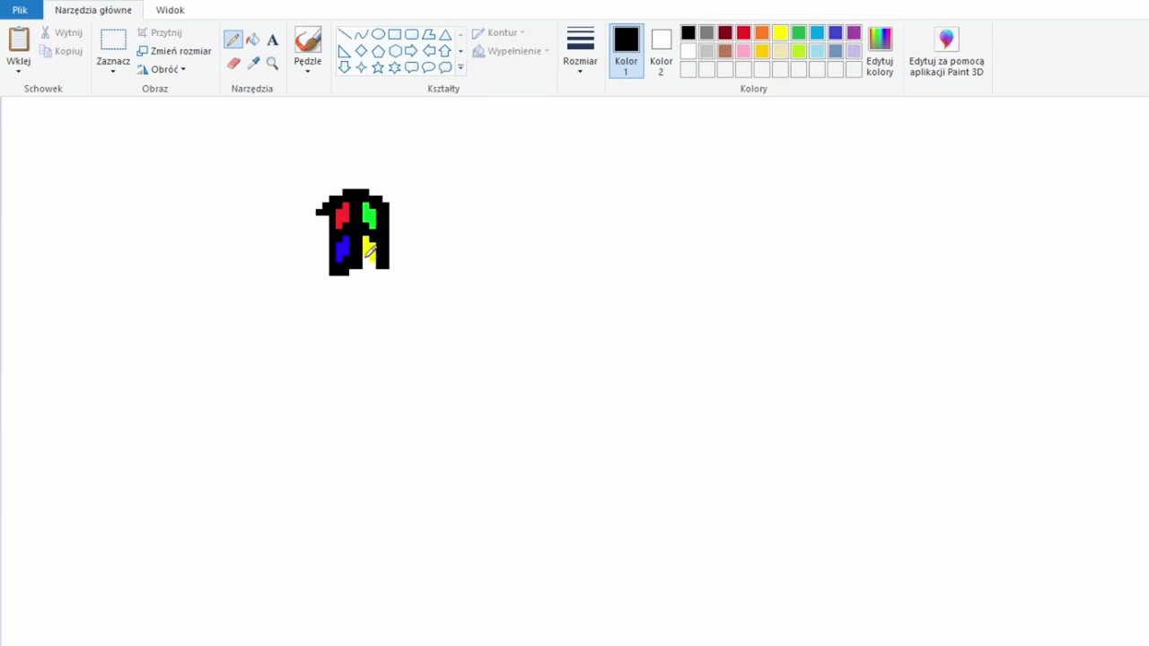
left_click_drag(365, 256, 392, 272)
mouse_move(332, 212)
left_mouse_down()
mouse_move(325, 274)
mouse_move(320, 257)
left_mouse_up()
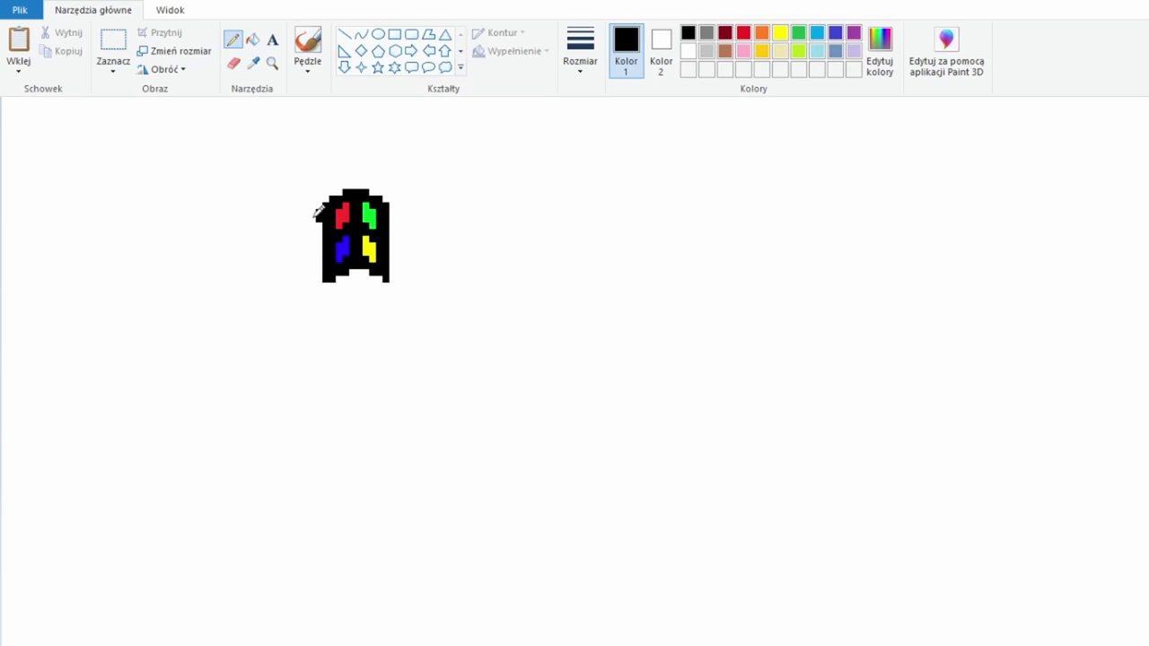
left_click_drag(316, 213, 318, 207)
left_click_drag(317, 277, 306, 273)
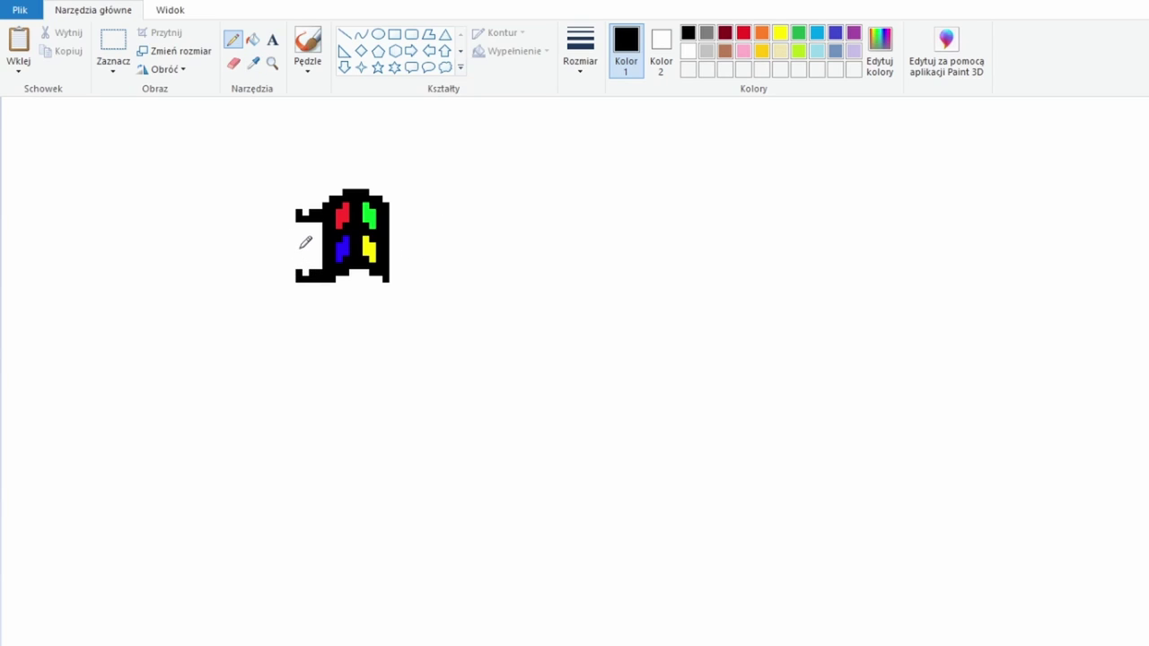
Add blue, red and black trailing stripes left of the flag for a waving look.
left_click(253, 63)
left_click(342, 248)
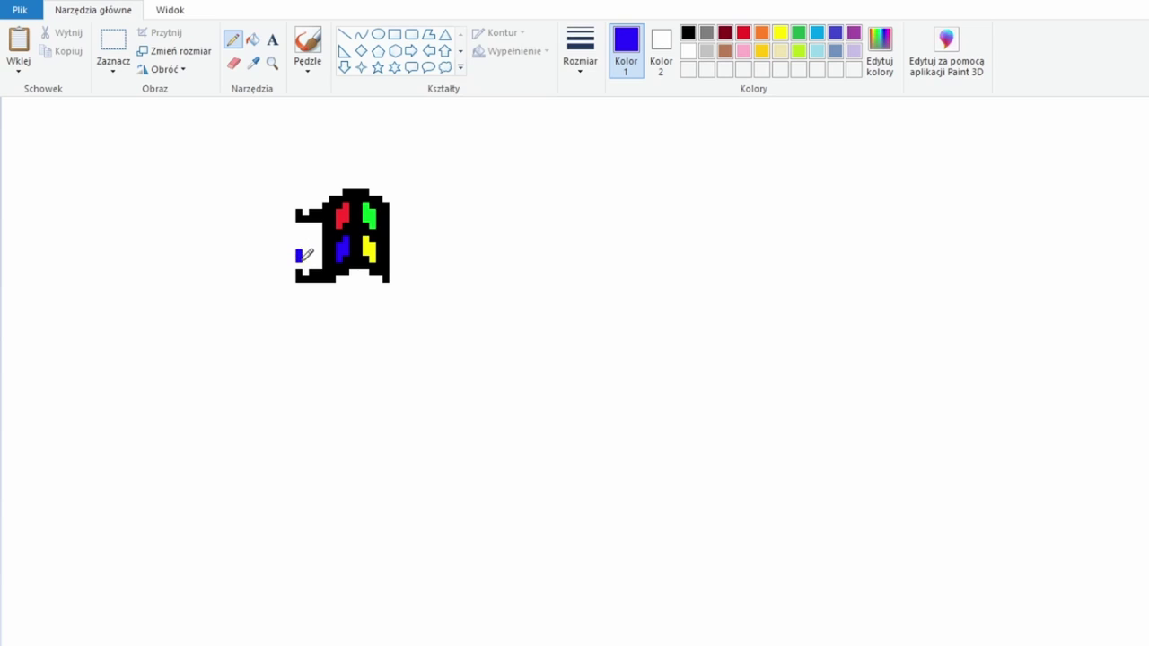
mouse_move(304, 256)
left_mouse_down()
mouse_move(322, 256)
mouse_move(321, 236)
left_mouse_up()
left_click(253, 63)
left_click(341, 215)
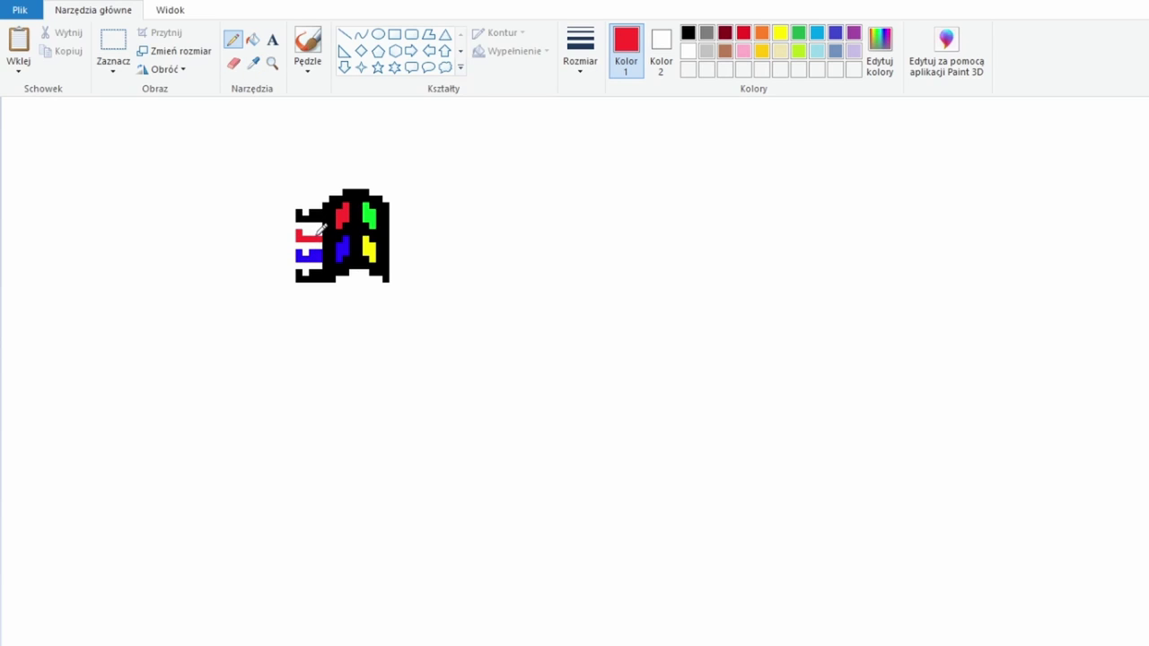
left_click(253, 63)
left_click(296, 243)
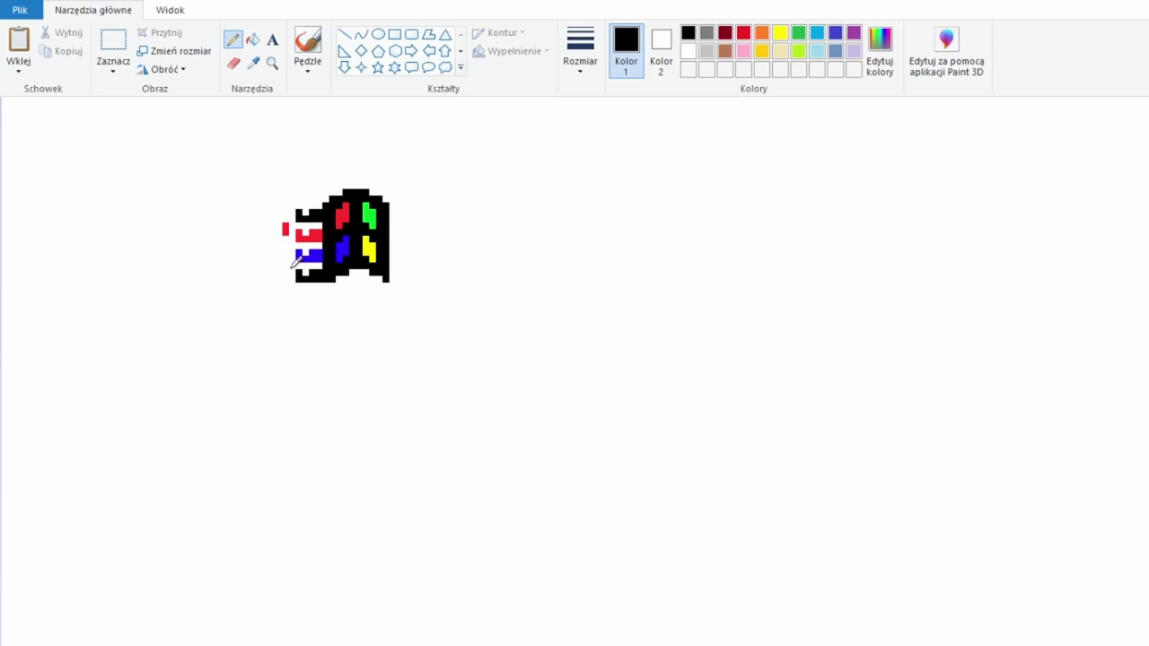
left_click(285, 209)
left_click(253, 62)
left_click(305, 255)
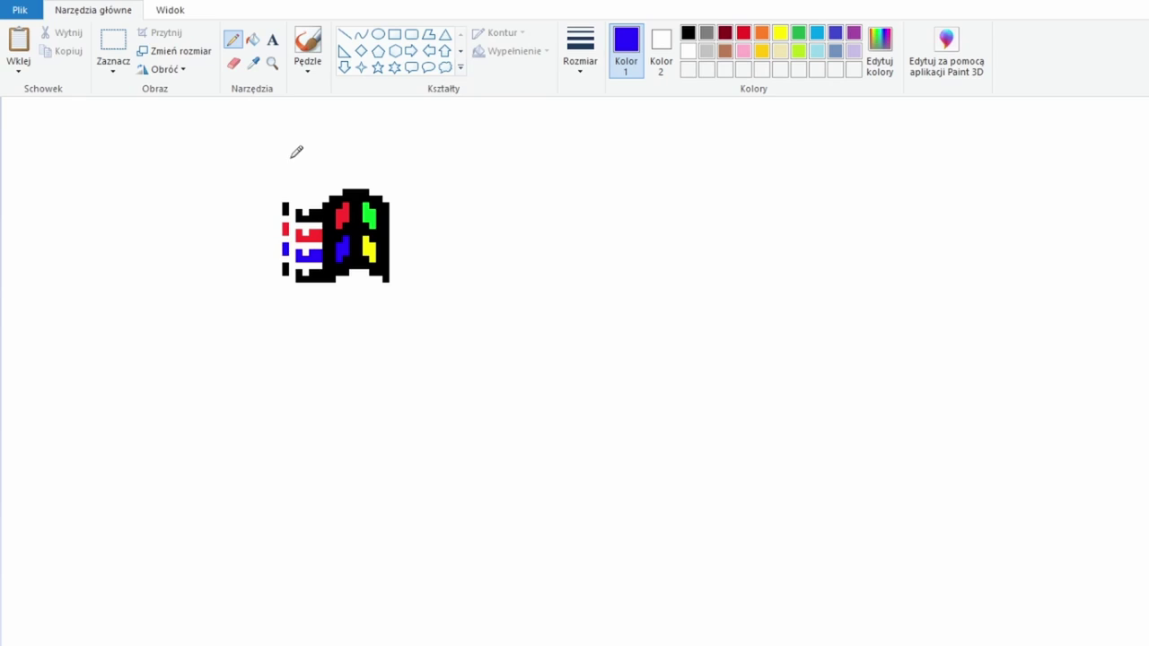
Choose light grey and the Rectangle shape for the button background.
left_click(253, 63)
left_click(265, 101)
left_click(394, 34)
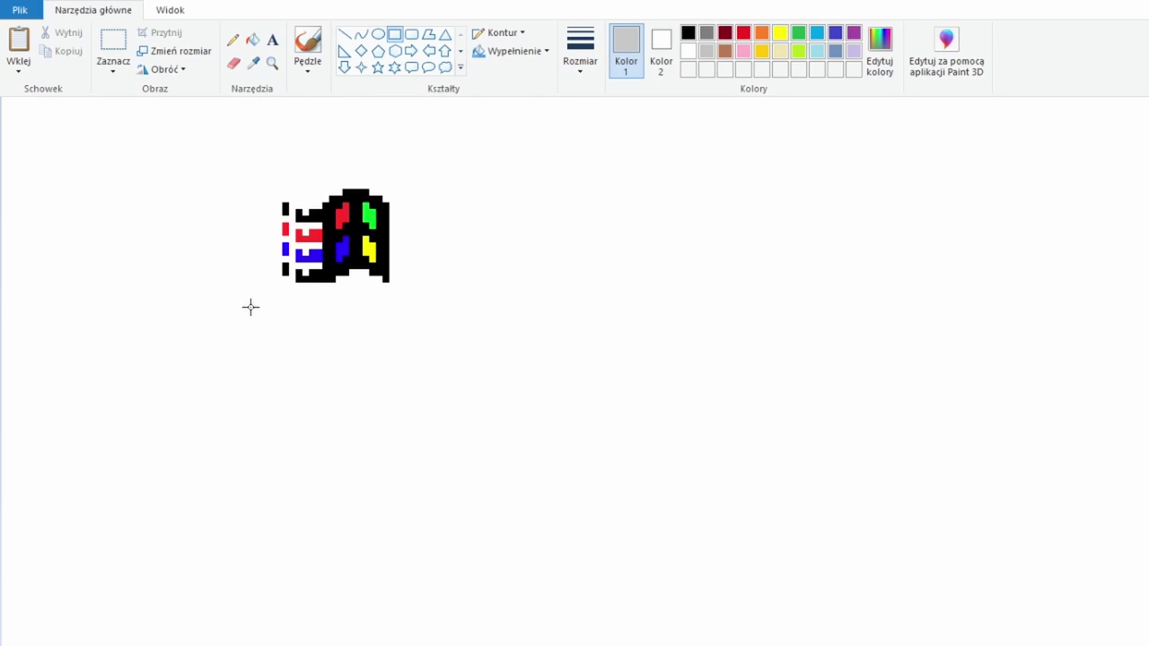
Draw a rectangle around the flag, resize it, and fill it light grey.
left_click_drag(257, 297, 631, 170)
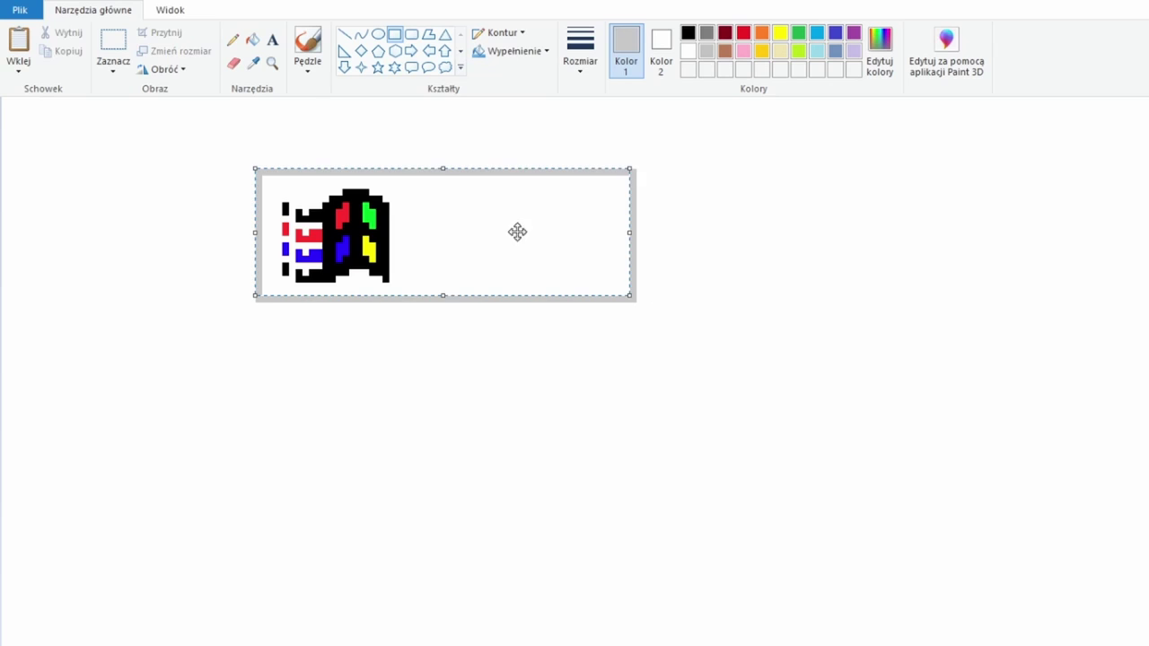
mouse_move(443, 295)
left_mouse_down()
mouse_move(442, 309)
mouse_move(443, 297)
left_mouse_up()
left_click_drag(630, 232, 603, 230)
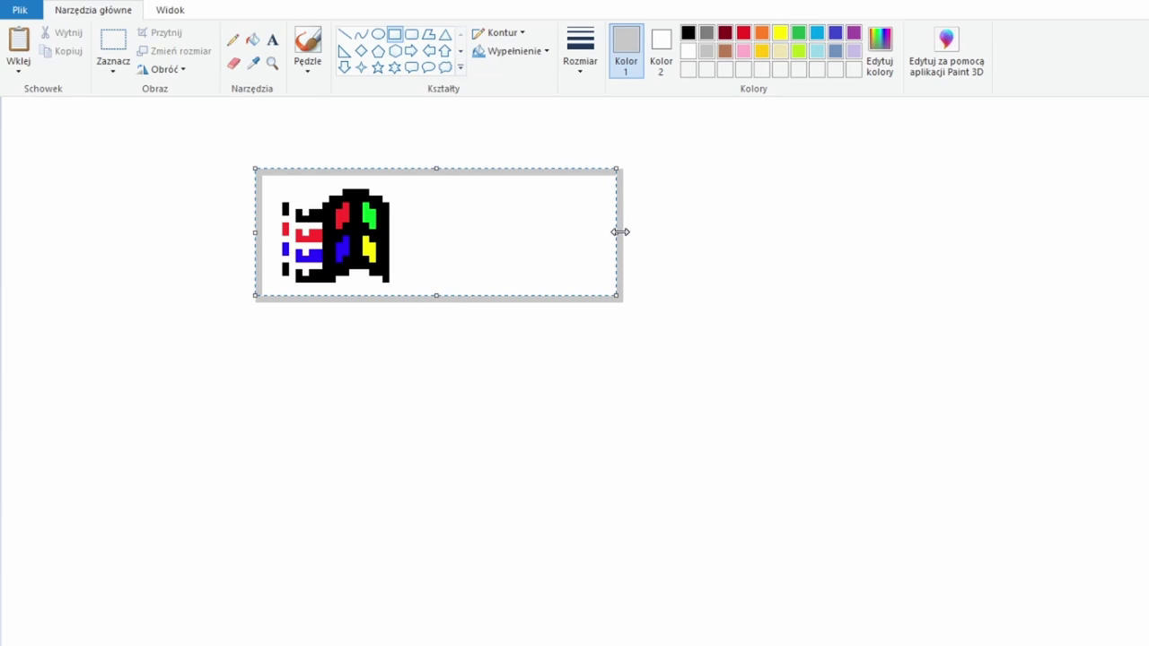
left_click_drag(430, 297, 429, 288)
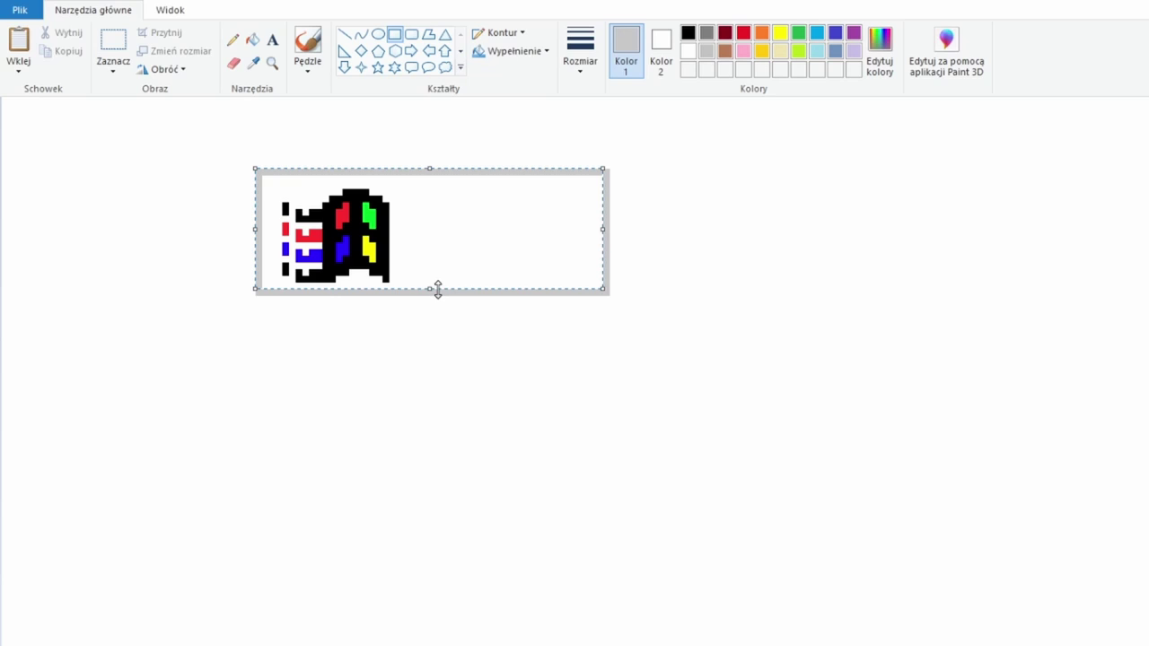
left_click_drag(373, 240, 373, 246)
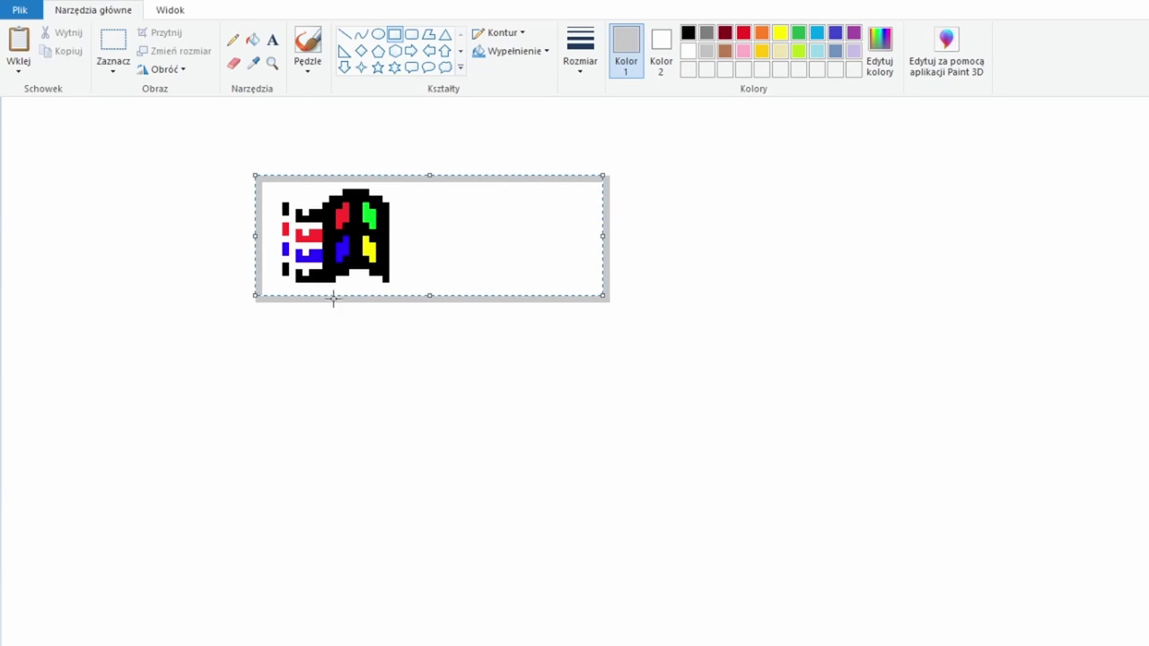
left_click(233, 303)
left_click(253, 39)
left_click(452, 264)
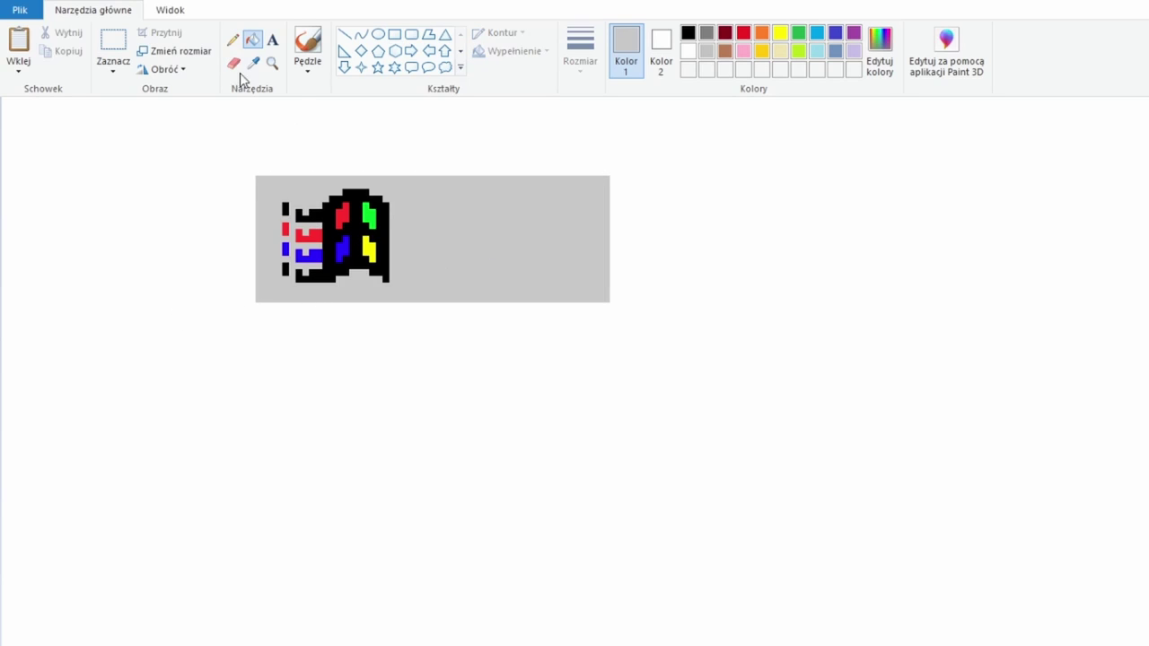
Move a grey strip onto the rectangle's top edge to extend the panel.
left_click(109, 44)
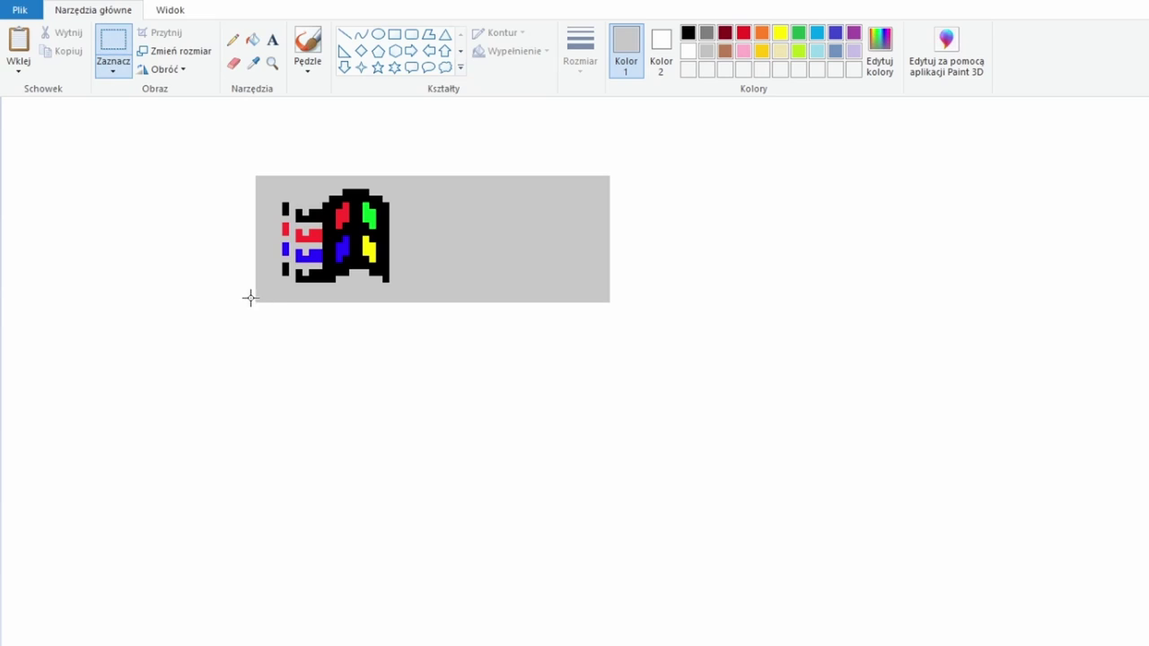
left_click_drag(248, 302, 664, 267)
mouse_move(533, 282)
left_mouse_down()
mouse_move(521, 167)
mouse_move(515, 362)
left_mouse_up()
left_click_drag(341, 365, 289, 365)
left_click(526, 390)
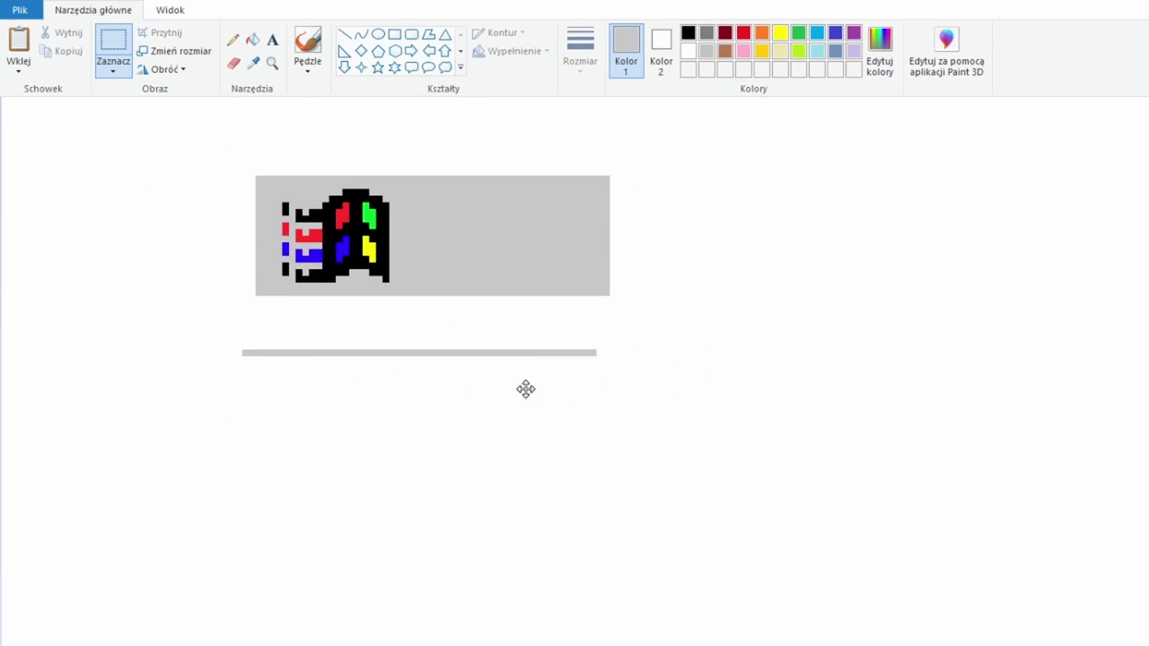
left_click(395, 377)
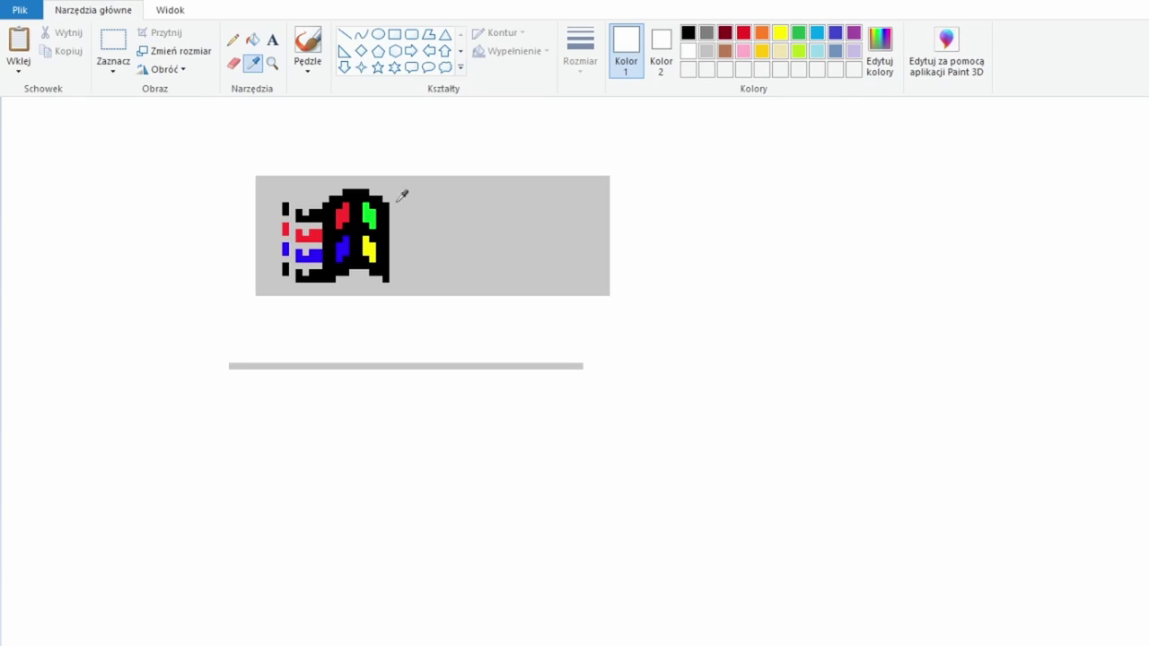
left_click(660, 56)
left_click(113, 42)
left_click(625, 51)
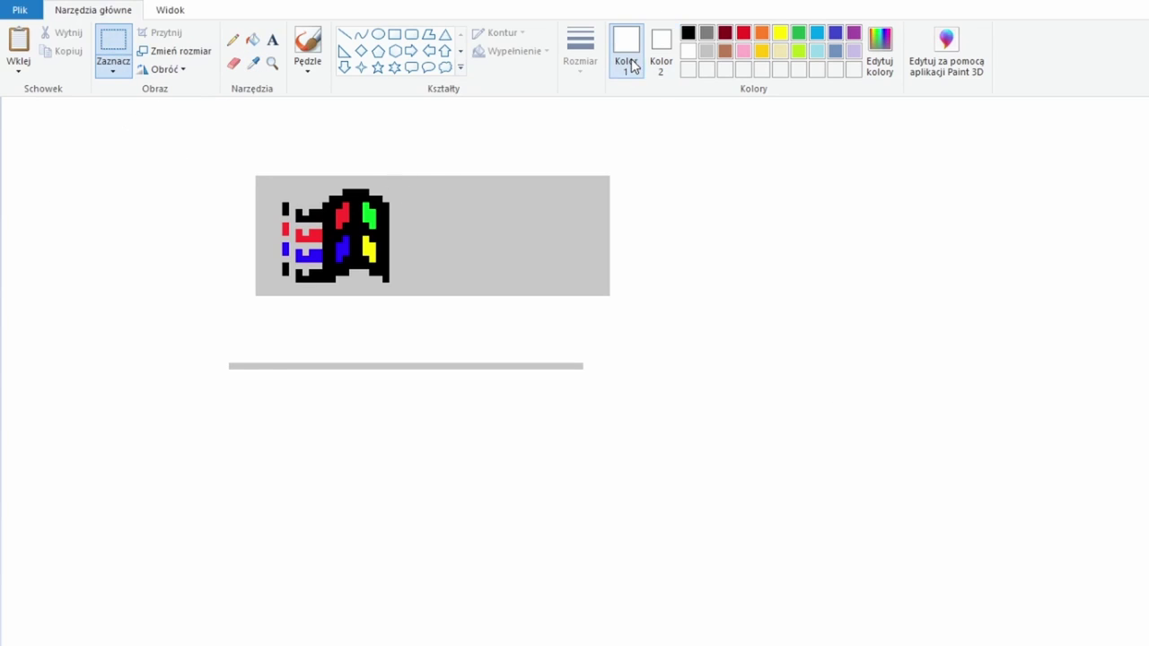
left_click_drag(208, 343, 597, 395)
left_click_drag(510, 385, 537, 191)
Type bold 'Start' in MS Sans Serif, size 8, in a text box beside the flag.
left_click(272, 40)
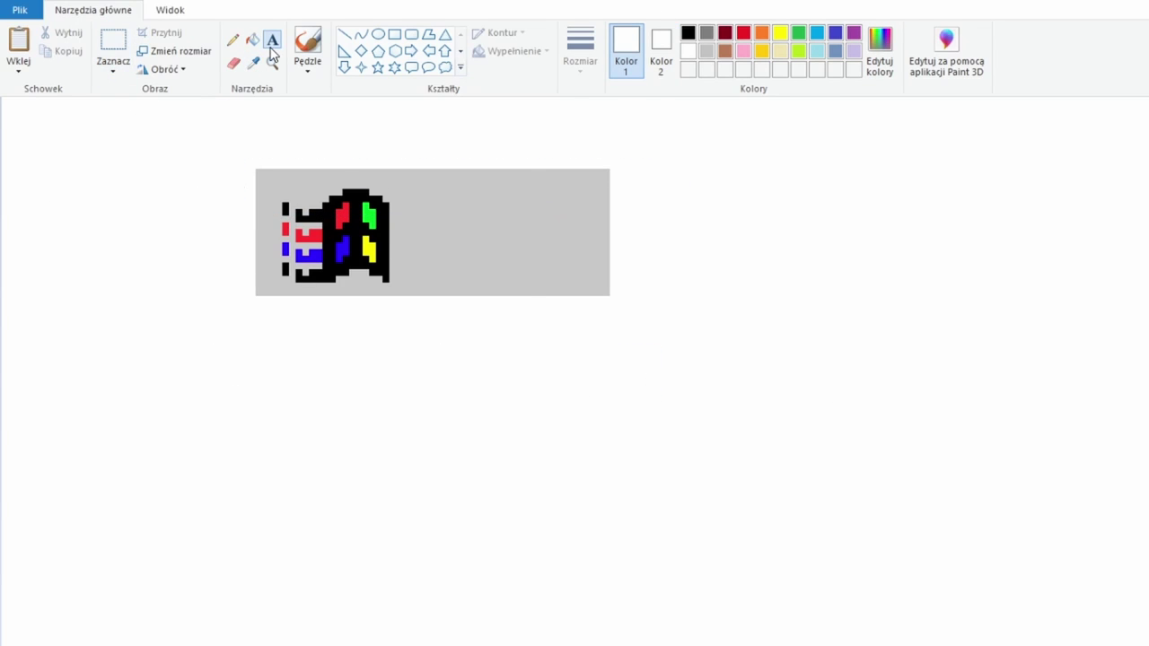
left_click(407, 183)
left_click(104, 63)
left_click(142, 63)
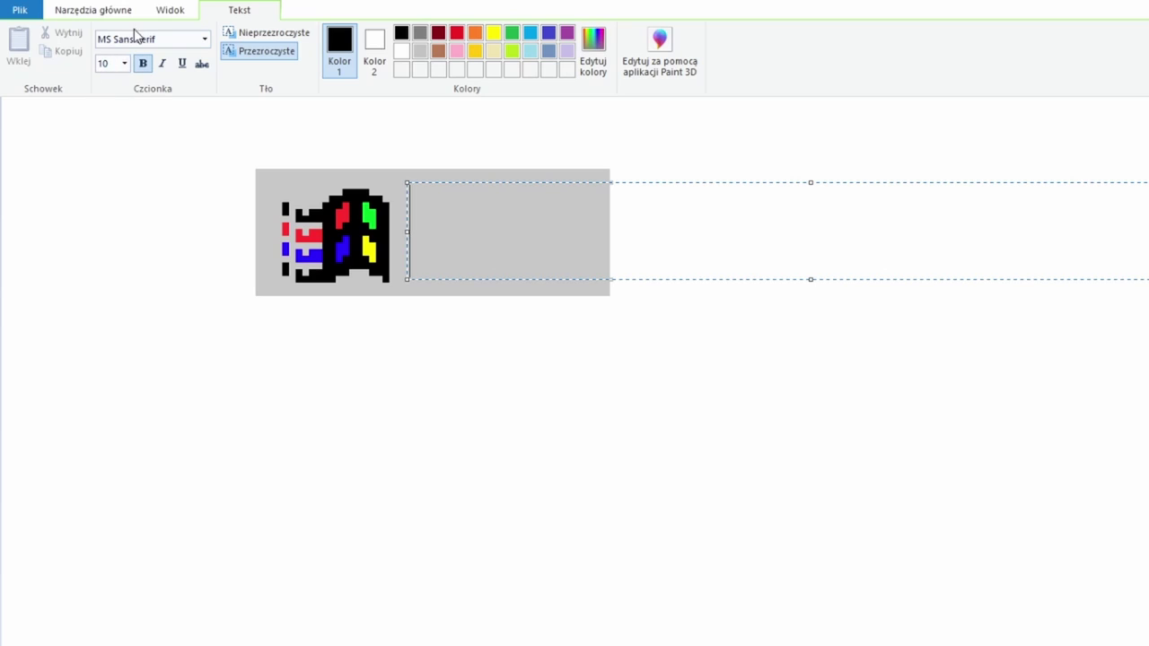
type("Start")
key("ctrl+a")
left_click(199, 36)
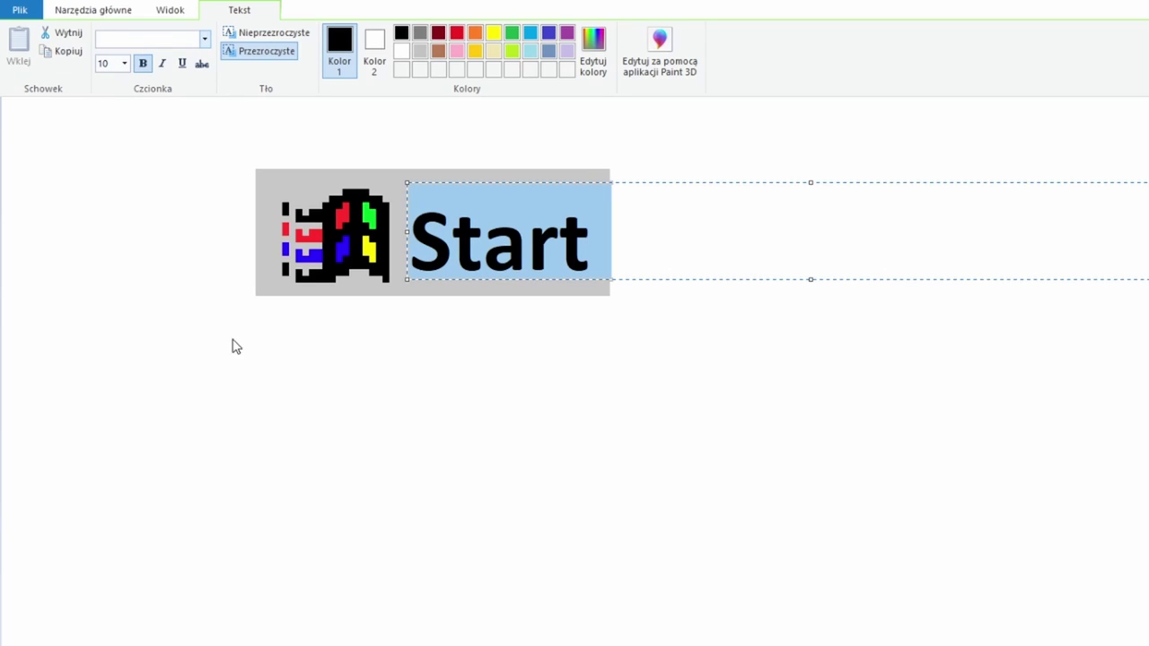
type("MS Sans Serif")
key("Return")
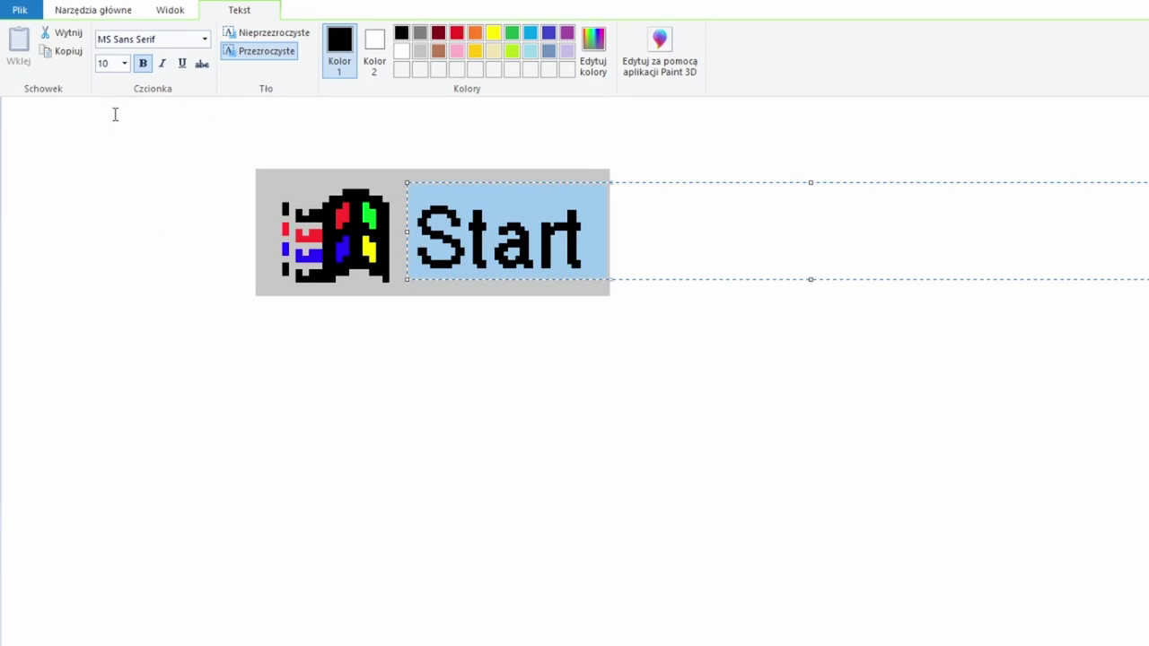
Position the Start text beside the flag and nudge it up and left.
key("ctrl+z")
key("ctrl+z")
key("ctrl+z")
key("ctrl+z")
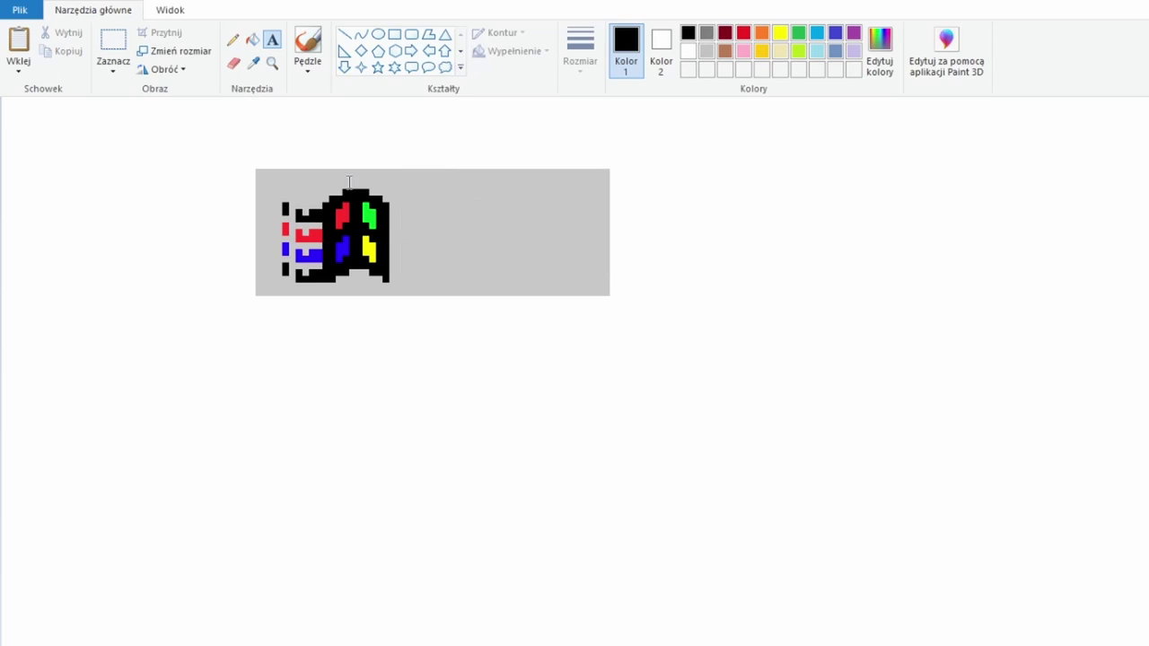
key("ctrl+z")
key("ctrl+y")
key("ctrl+y")
key("ctrl+y")
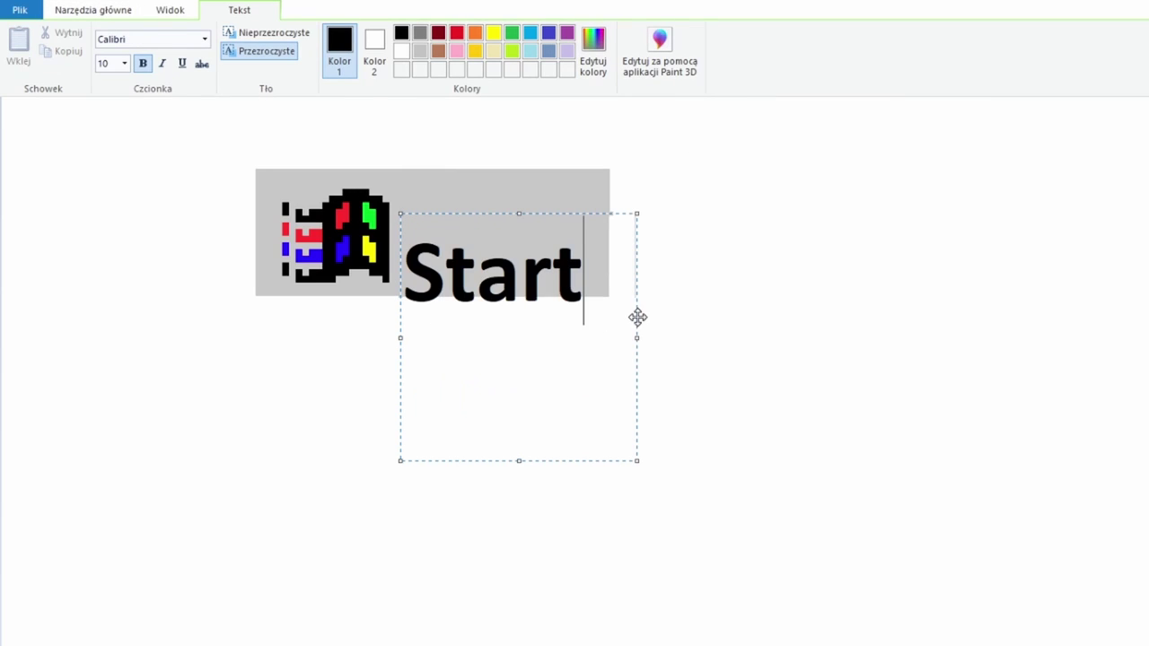
key("ctrl+y")
key("ctrl+y")
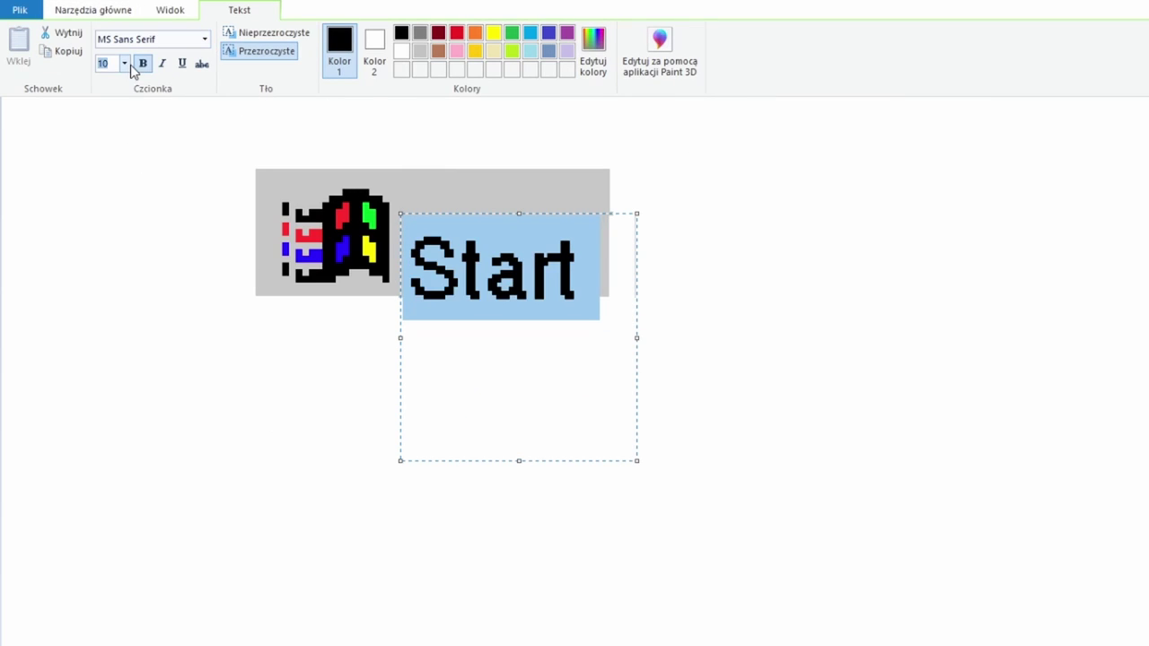
key("ctrl+y")
type("8")
left_click_drag(492, 214, 501, 188)
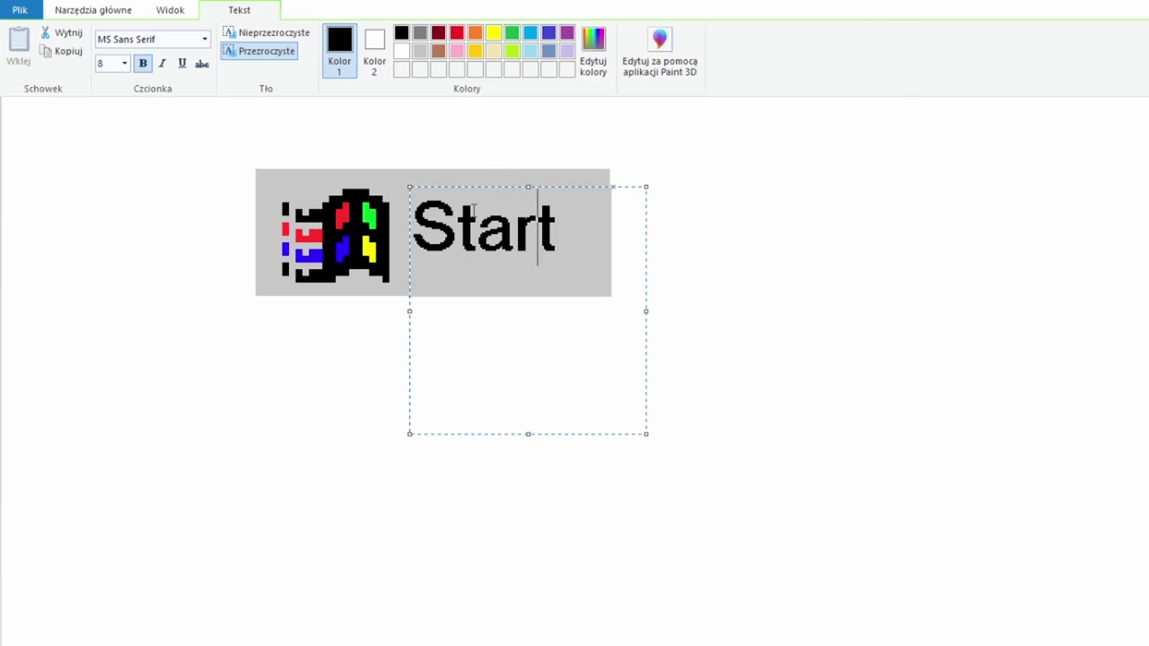
left_click(383, 232)
left_click(113, 45)
left_click_drag(394, 185, 602, 278)
left_click_drag(523, 232, 520, 228)
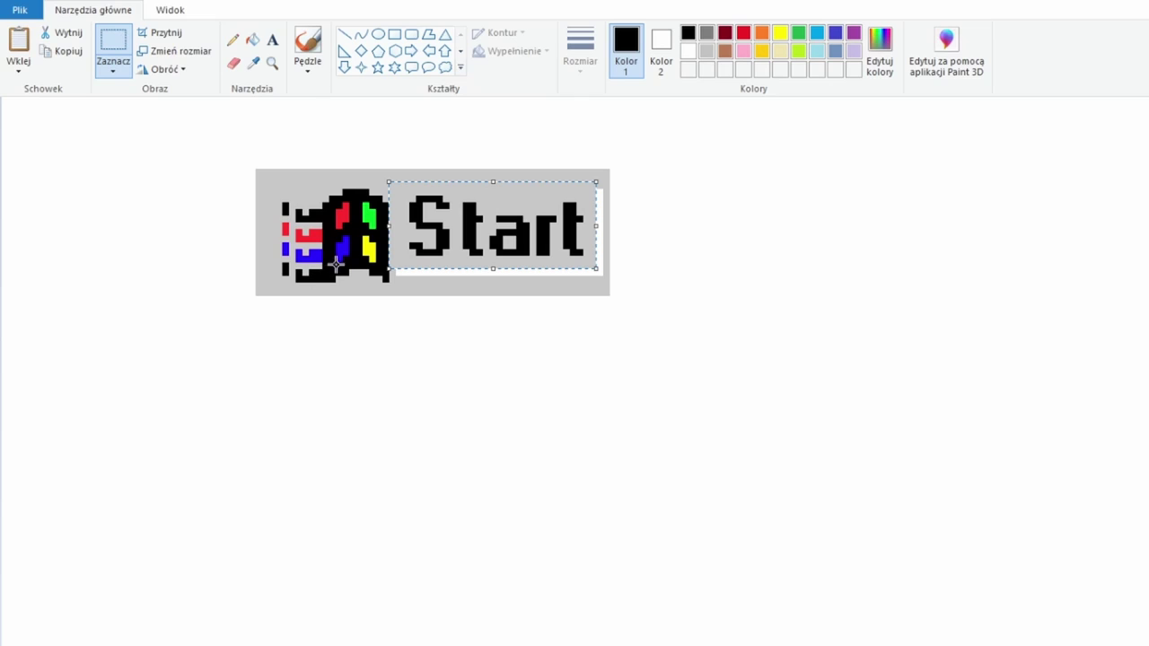
Lower the Start text slightly and fill the white strip above it with grey.
left_click(265, 244)
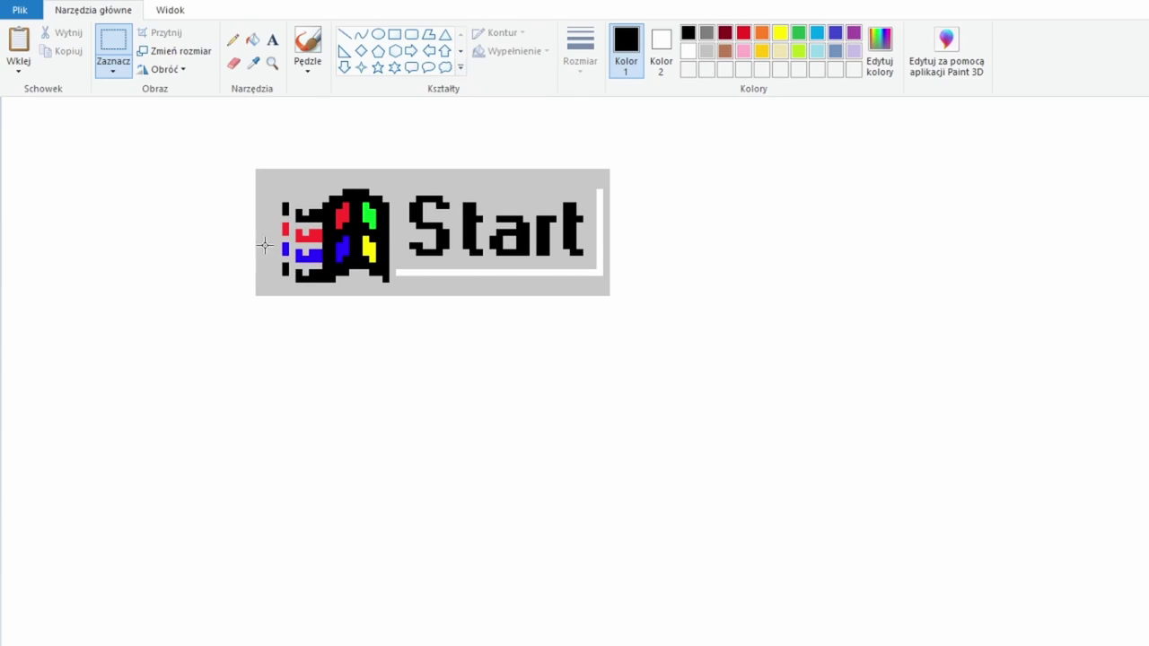
key("ctrl+z")
key("ctrl+z")
left_click(252, 39)
left_click(254, 63)
left_click(411, 191)
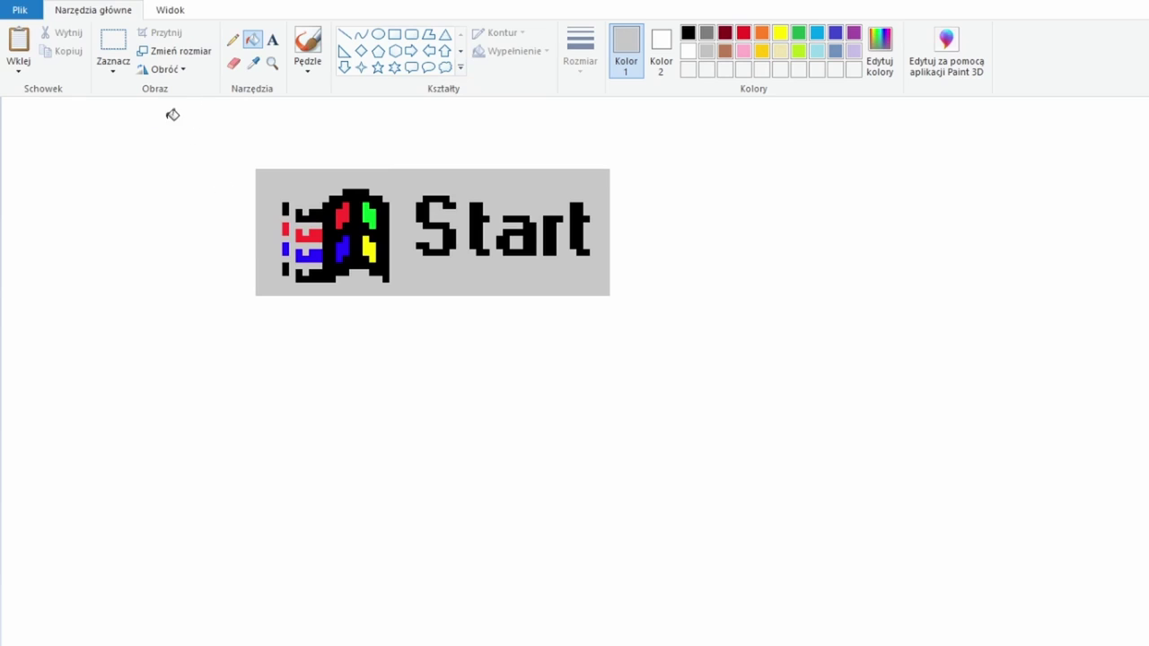
left_click(113, 45)
left_click_drag(402, 182, 603, 276)
left_click_drag(597, 221, 596, 226)
left_click(252, 40)
left_click(502, 187)
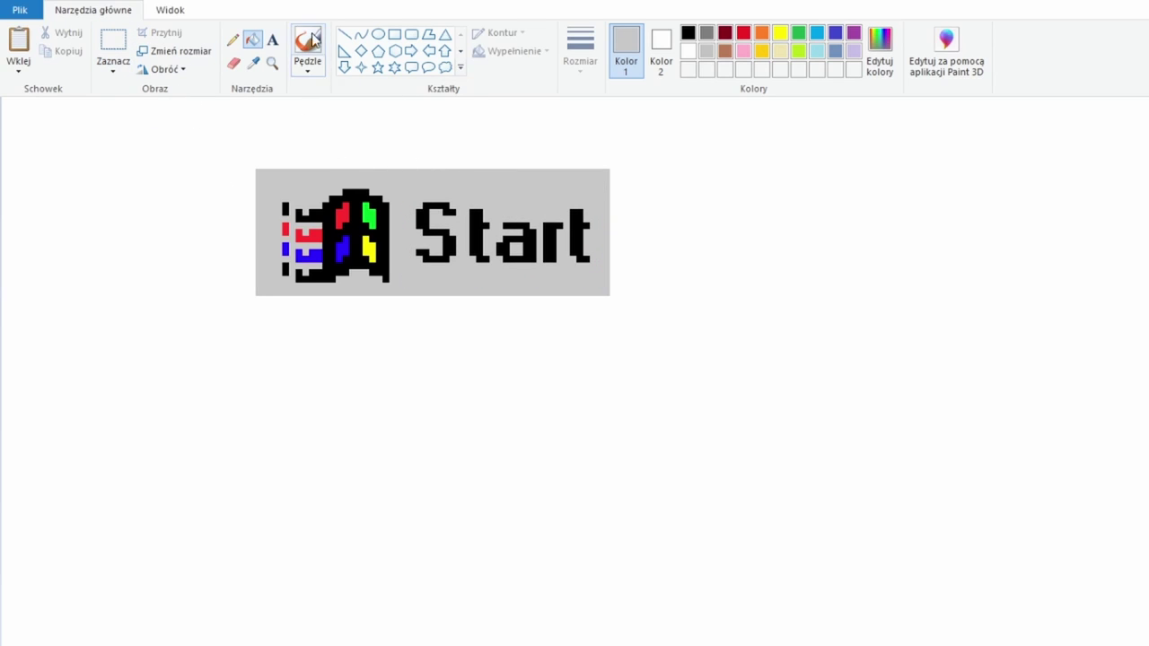
Paint a grey right-edge strip and draw dark grey shadow lines along the bottom and right.
left_click(232, 40)
left_click_drag(615, 171, 611, 289)
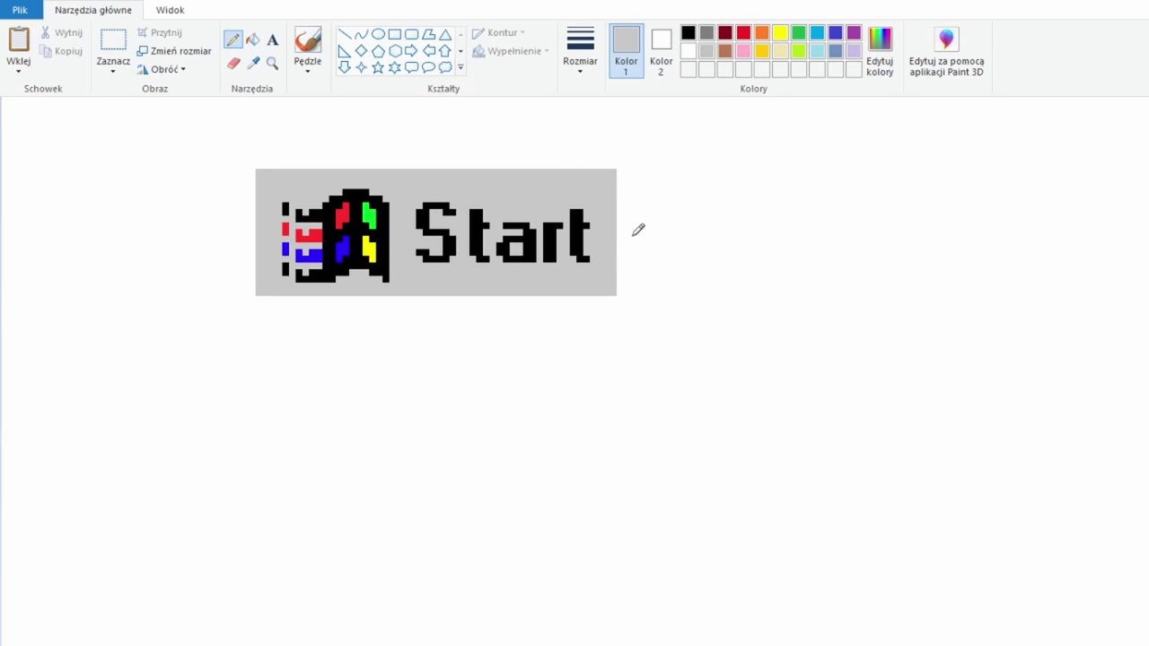
left_click(253, 62)
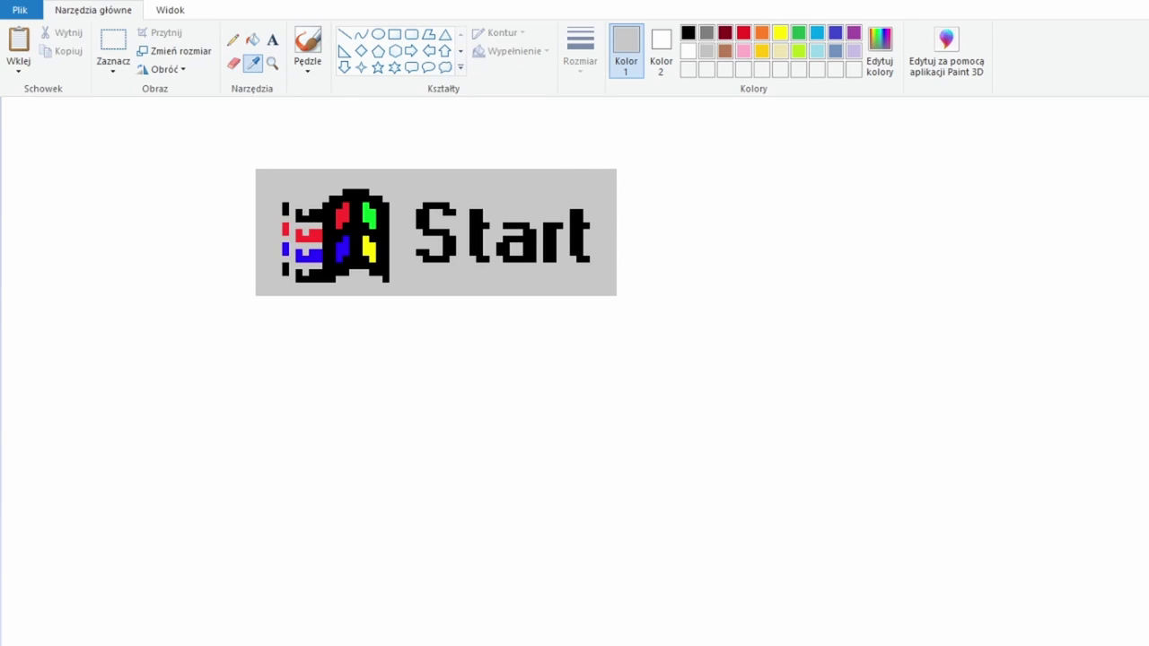
left_click(615, 269)
left_click(345, 33)
left_click_drag(248, 298, 616, 298)
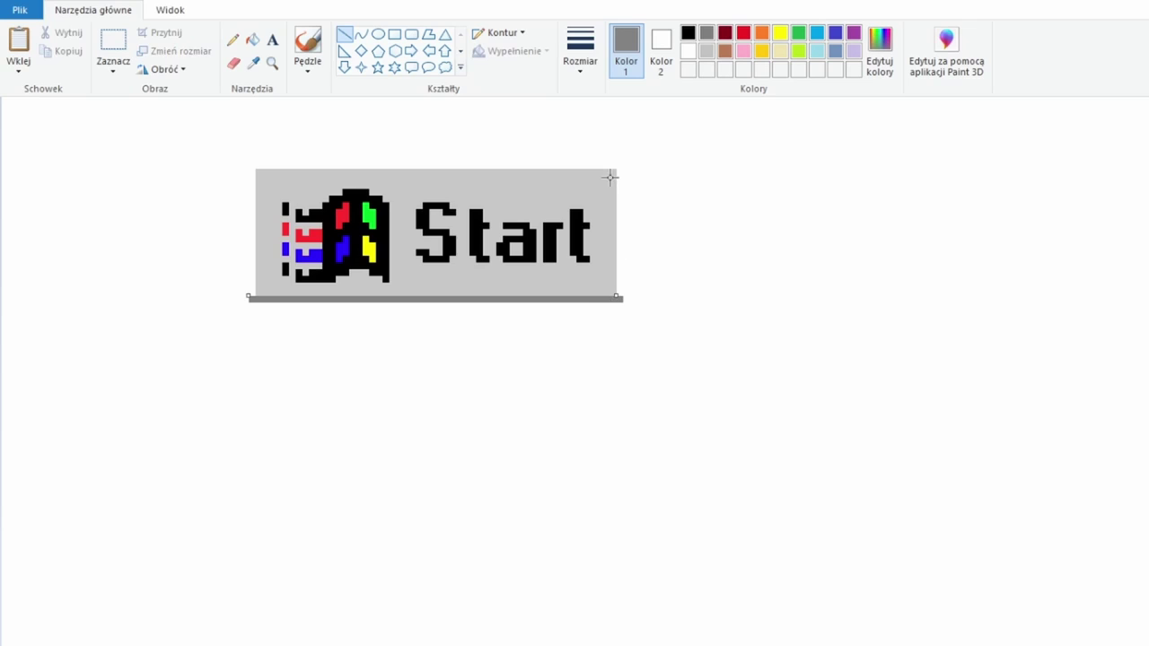
left_click_drag(619, 163, 621, 278)
Add black lines along the bottom and right edges, then move the whole button down-right.
left_click(253, 63)
left_click(305, 269)
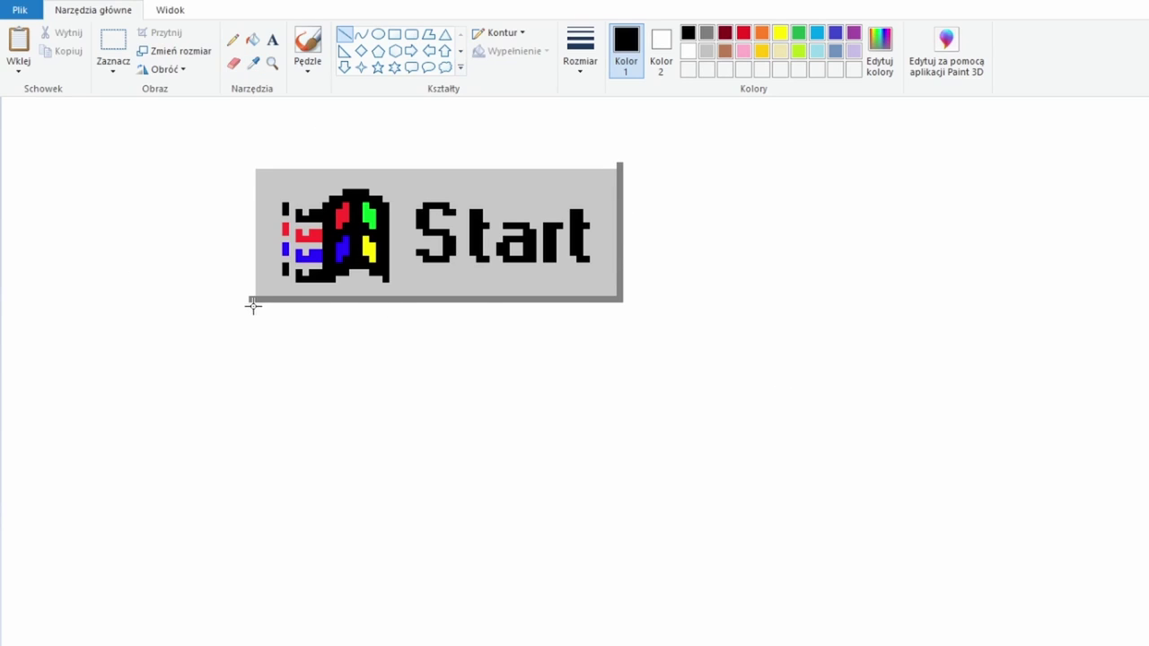
left_click_drag(249, 305, 630, 305)
left_click_drag(627, 163, 626, 304)
left_click(233, 39)
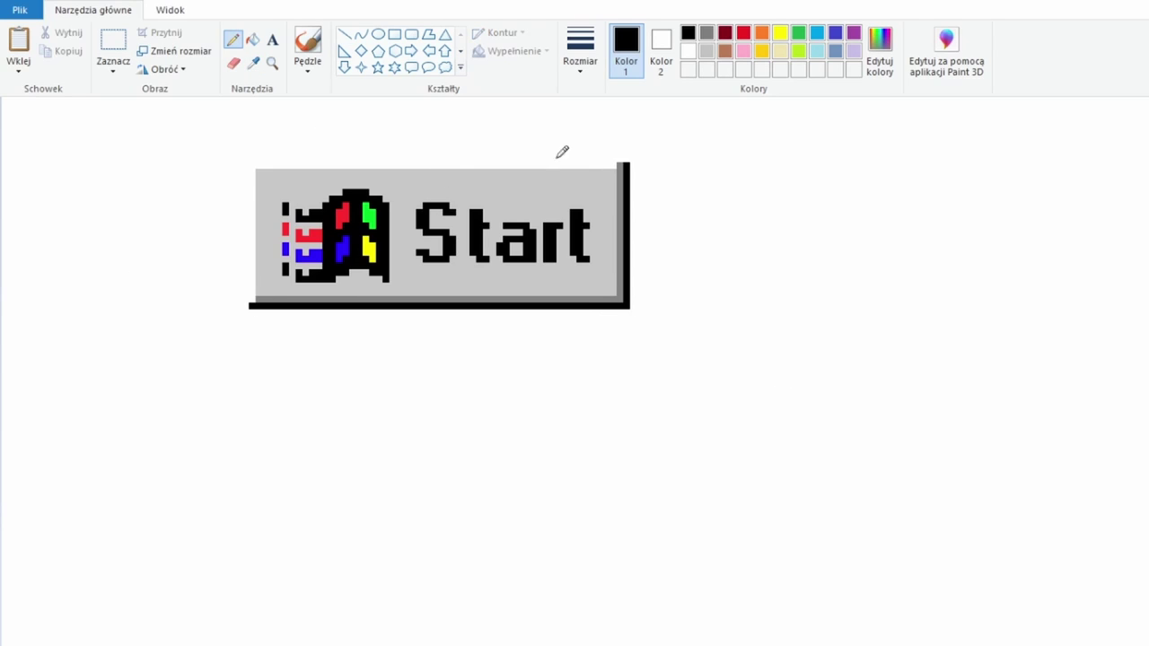
left_click(114, 49)
left_click_drag(215, 125, 682, 346)
left_click_drag(490, 245, 564, 386)
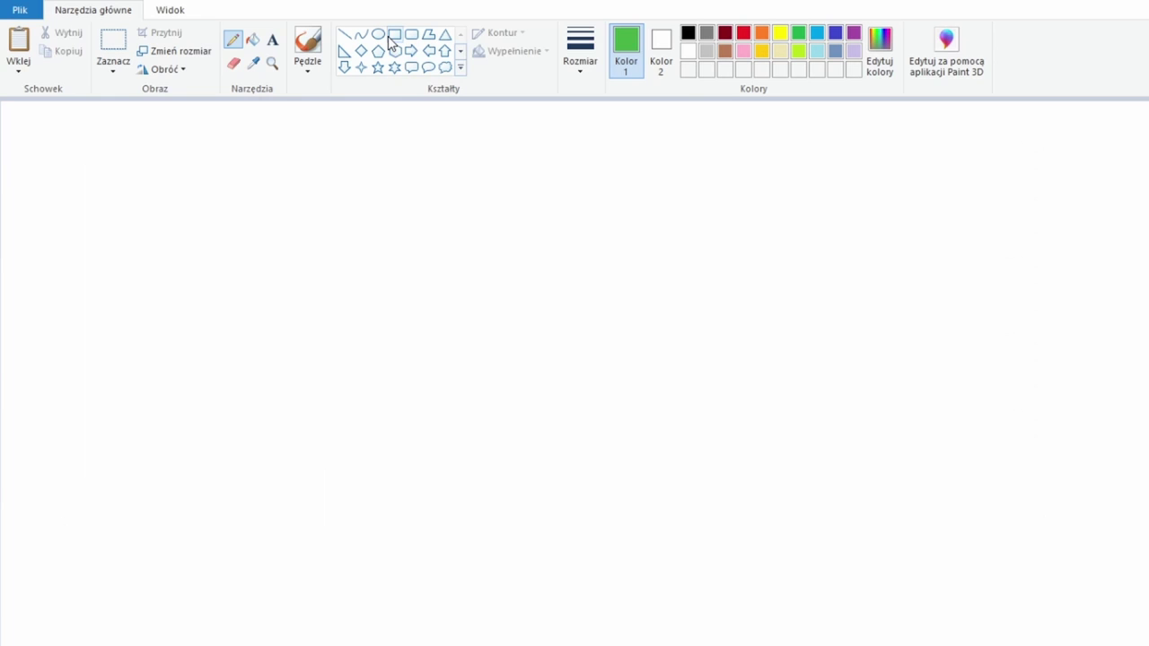
Draw a large green rectangle and fill it solid green.
left_click(394, 34)
left_click_drag(210, 220, 641, 346)
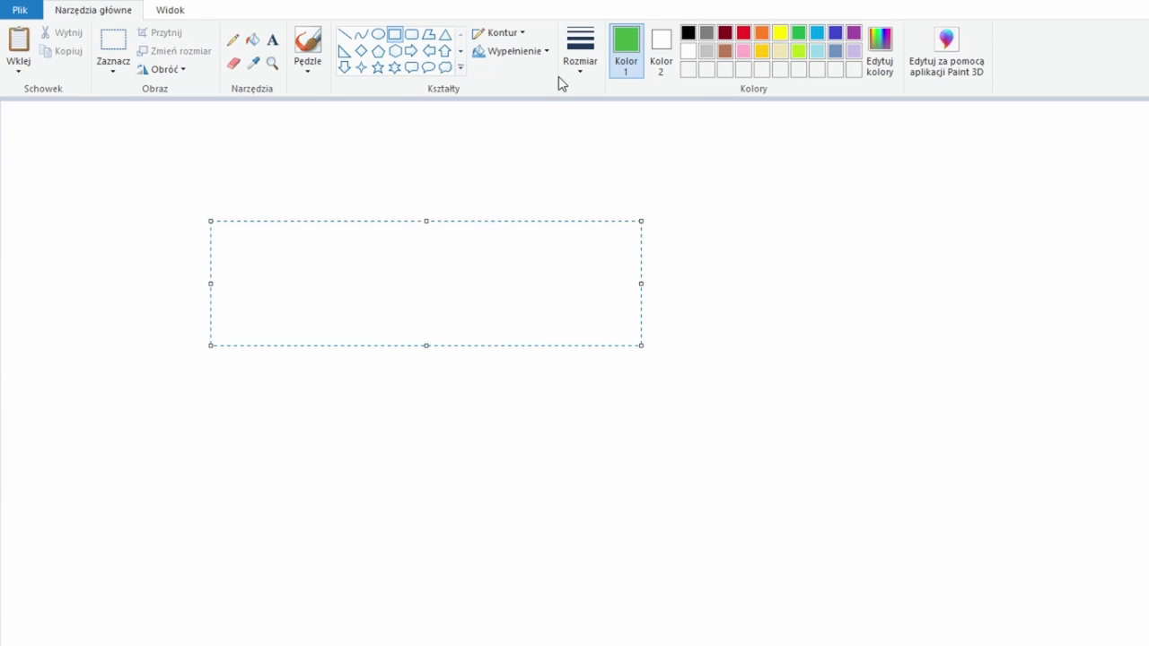
left_click_drag(416, 257, 362, 297)
key("ctrl+z")
mouse_move(123, 254)
left_mouse_down()
mouse_move(705, 458)
mouse_move(710, 402)
mouse_move(597, 405)
mouse_move(608, 401)
left_mouse_up()
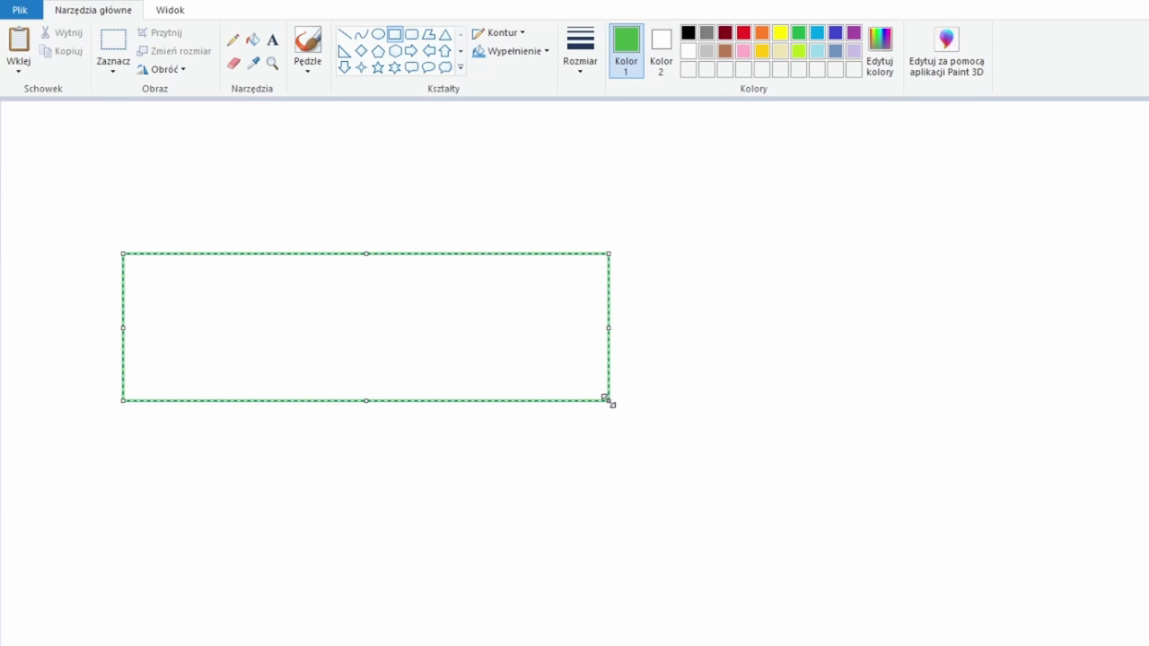
left_click_drag(607, 401, 587, 397)
left_click(252, 39)
left_click(355, 325)
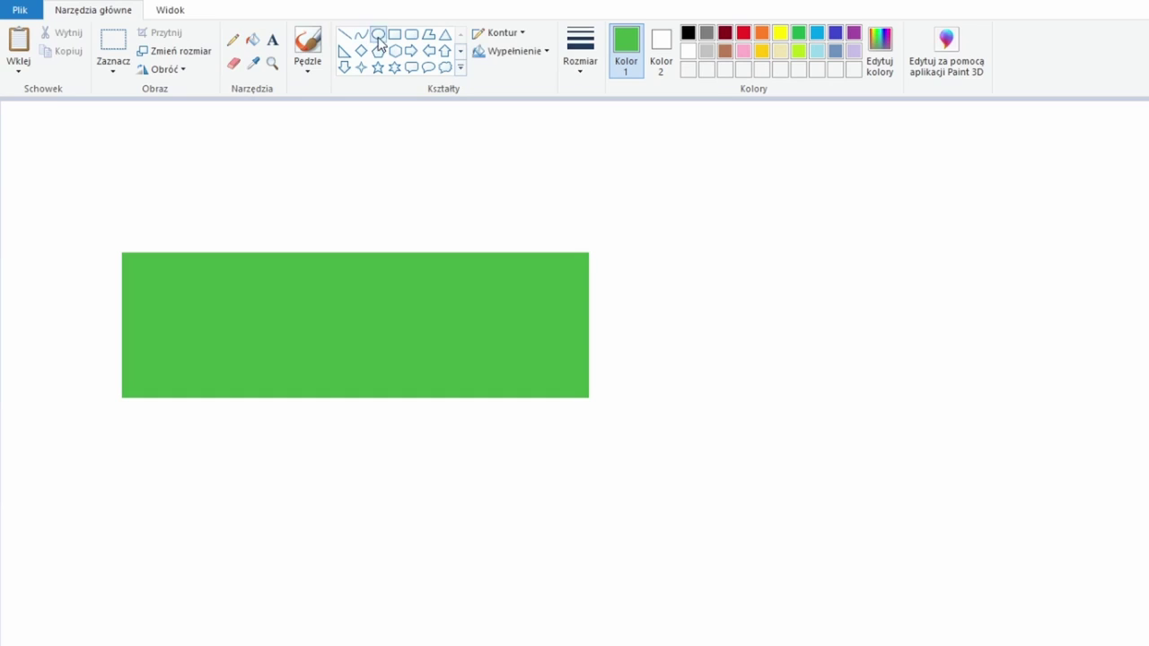
Add an ellipse at the bar's right end and fill the gap to round it.
left_click(378, 36)
mouse_move(564, 259)
left_mouse_down()
mouse_move(600, 395)
mouse_move(613, 392)
mouse_move(596, 392)
mouse_move(608, 352)
left_mouse_up()
left_click(492, 206)
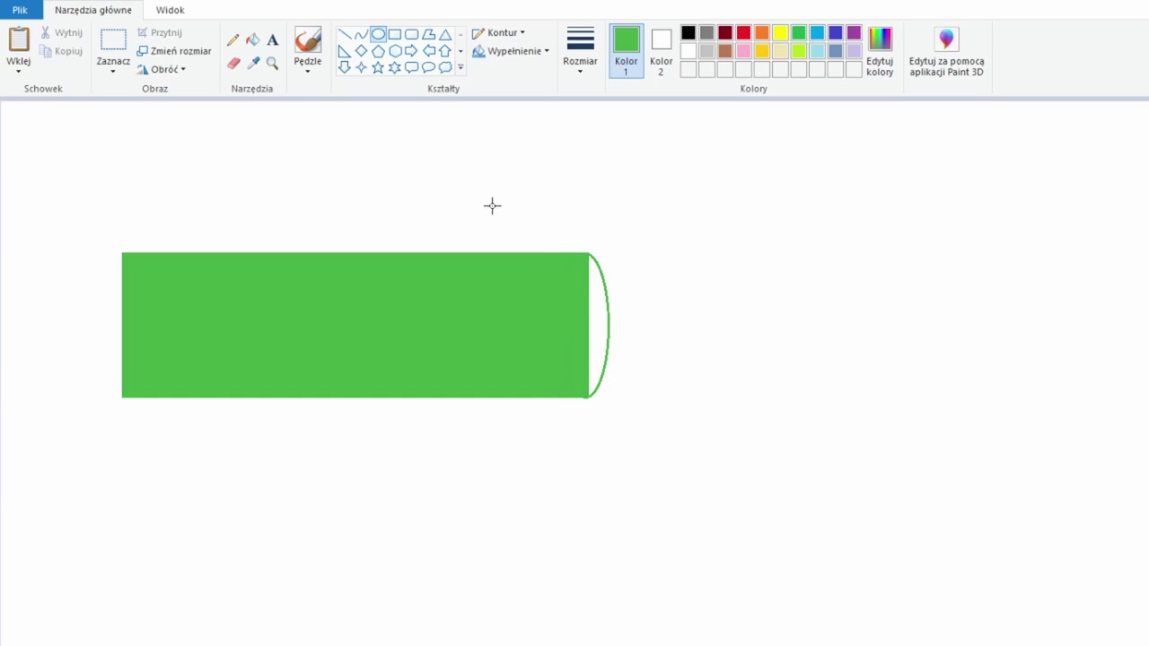
left_click(232, 40)
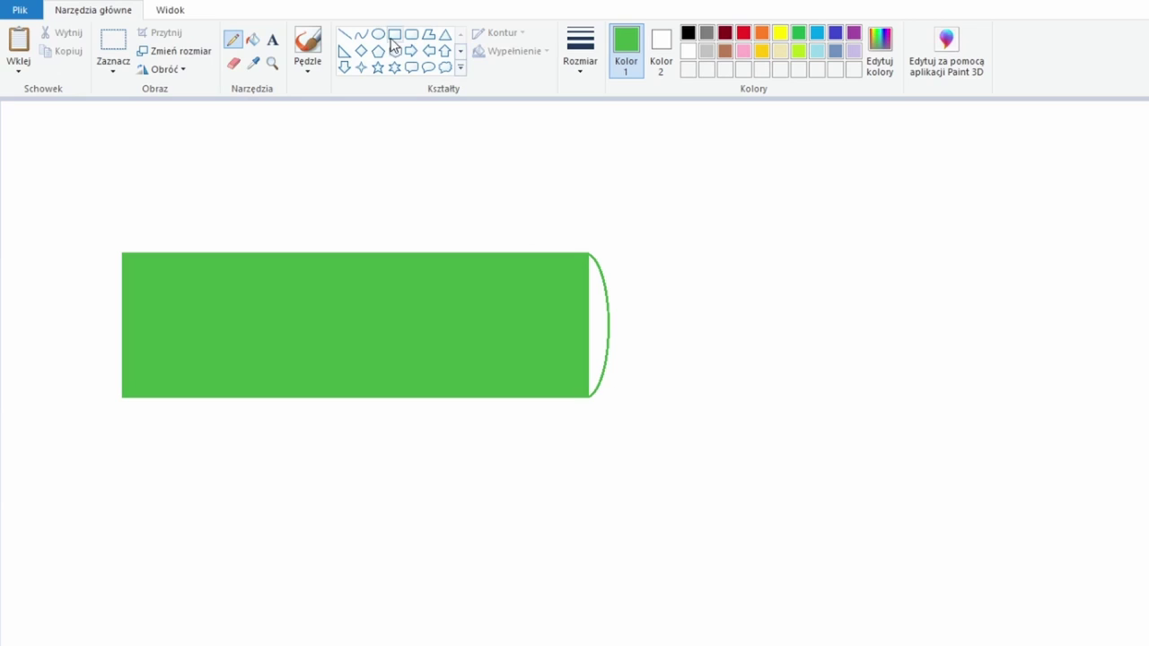
left_click(252, 40)
left_click(599, 303)
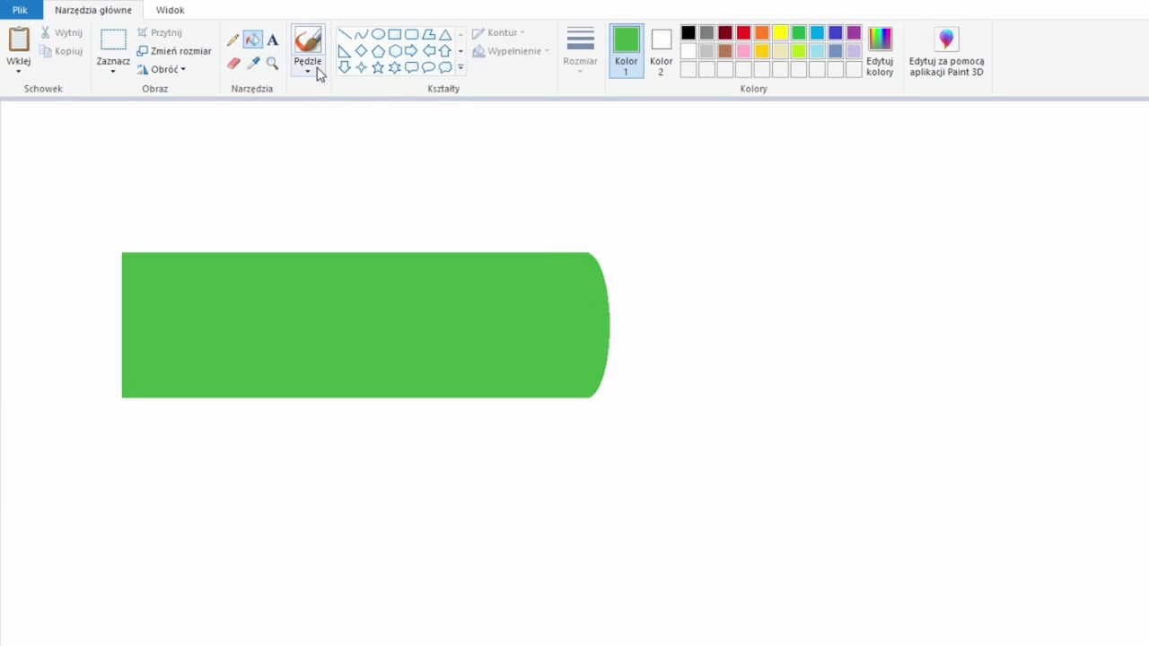
Draw a short slanted orange line to the right of the green bar.
left_click(254, 63)
left_click(761, 33)
left_click(344, 34)
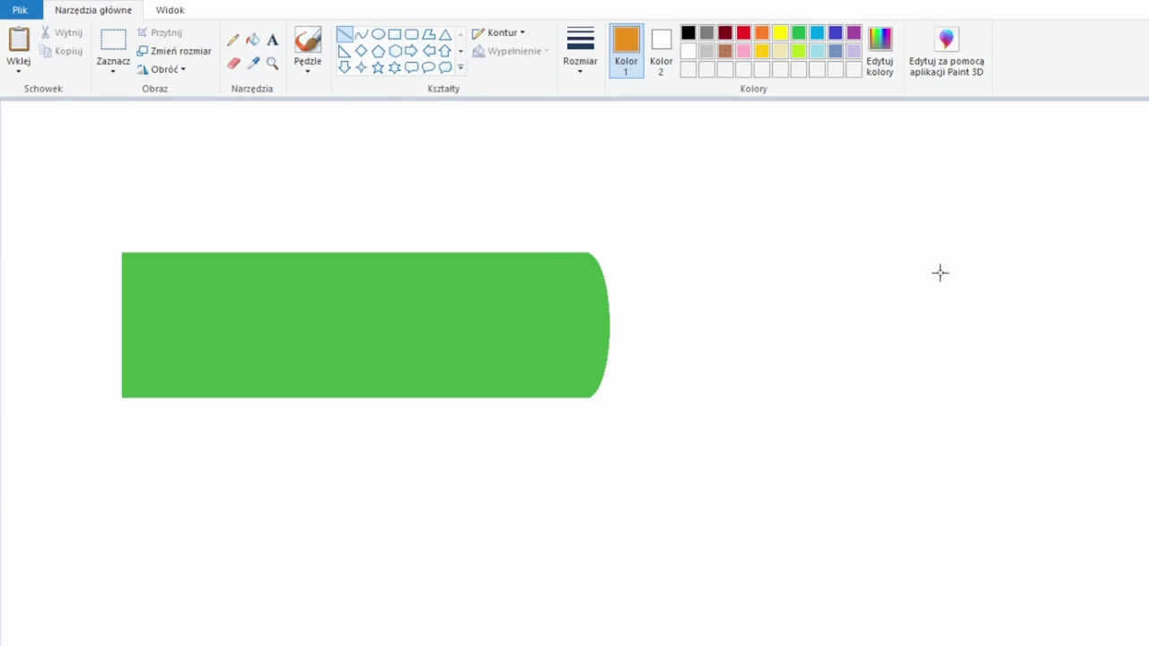
left_click_drag(677, 235, 671, 263)
Duplicate the orange line and place the copy beside the original.
left_click(113, 45)
left_click_drag(643, 225, 700, 277)
key("ctrl+c")
key("ctrl+v")
left_click_drag(49, 139, 716, 263)
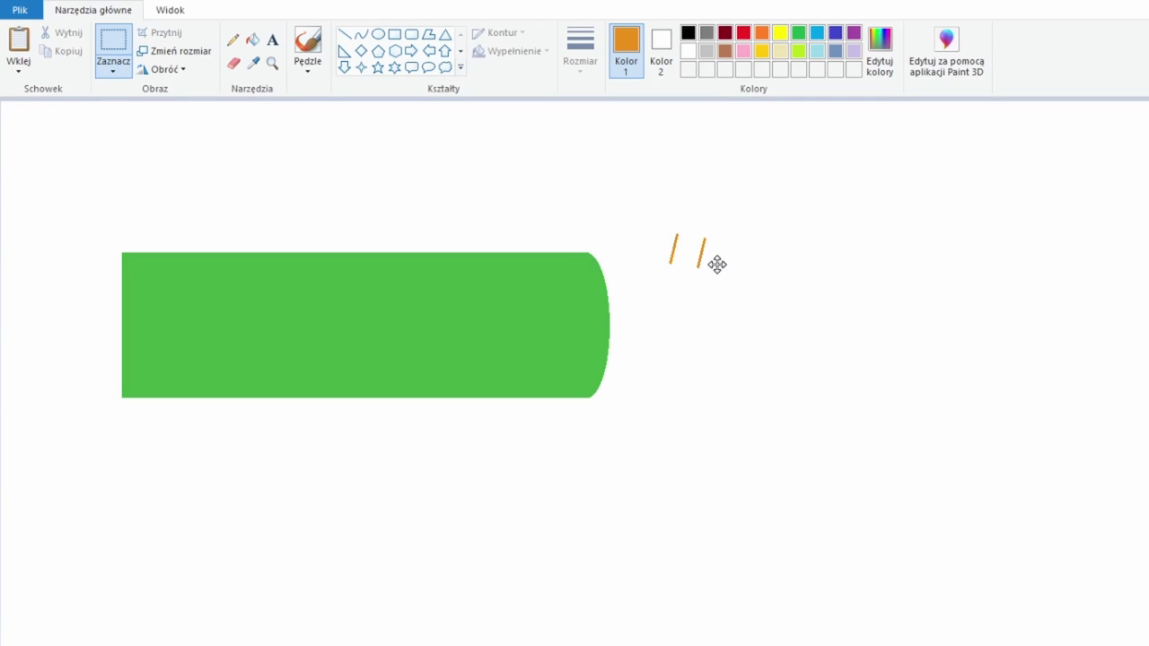
Draw a curved arc joining the two lines' tops and place a copy along their bottoms.
left_click(361, 33)
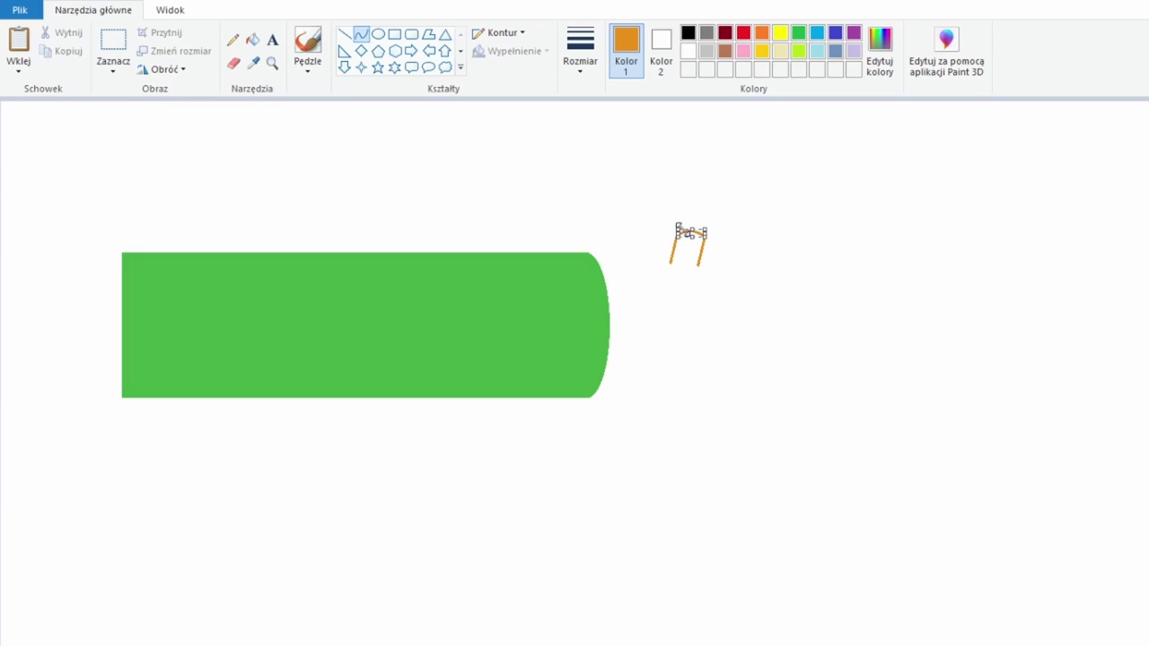
mouse_move(682, 231)
left_mouse_down()
mouse_move(745, 296)
mouse_move(820, 328)
left_mouse_up()
left_click(113, 45)
key("ctrl+c")
key("ctrl+v")
key("ctrl+z")
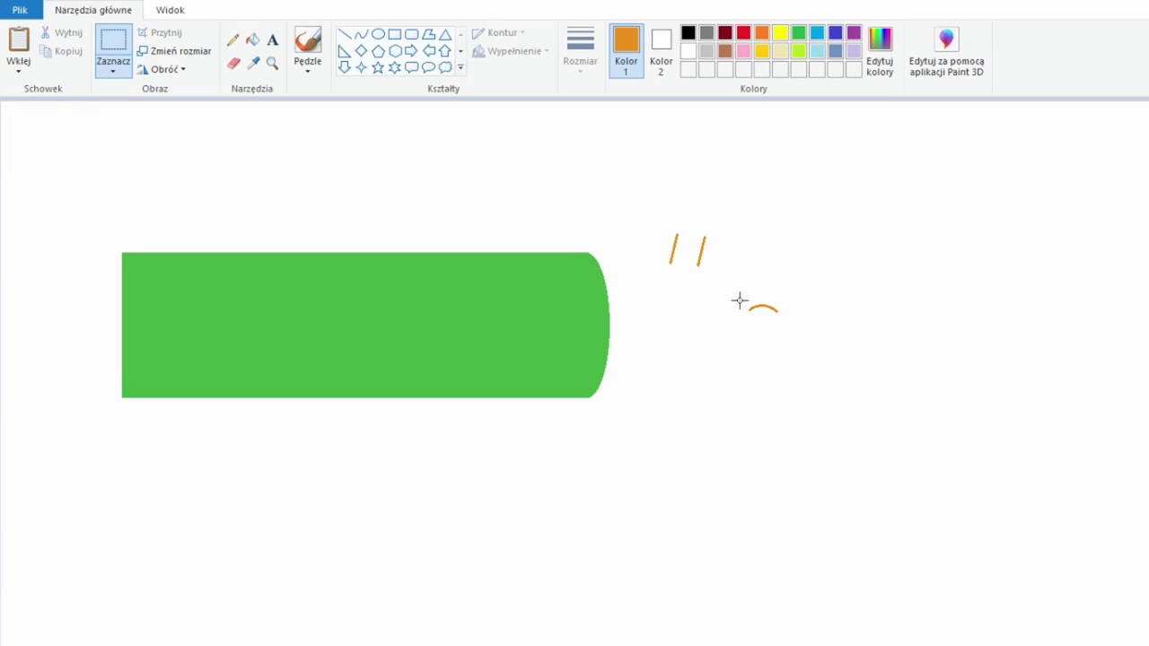
key("ctrl+v")
left_click_drag(29, 126, 692, 236)
mouse_move(733, 312)
left_mouse_down()
mouse_move(779, 339)
mouse_move(686, 258)
mouse_move(886, 371)
left_mouse_up()
key("ctrl+z")
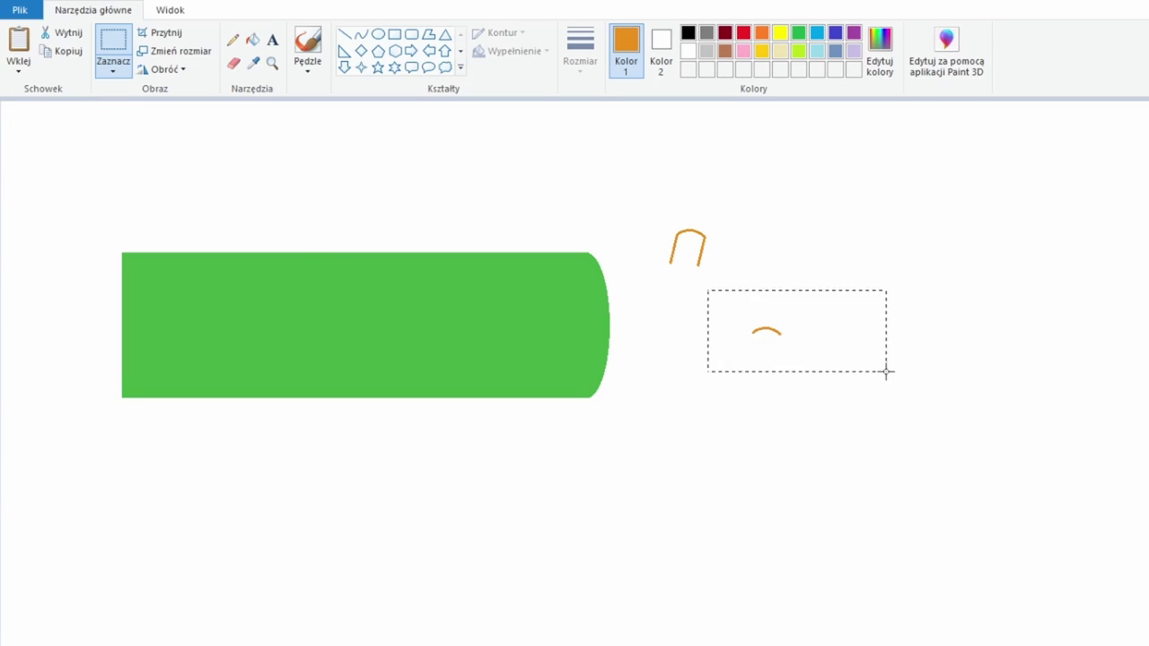
left_click_drag(779, 352, 712, 273)
Fill the closed pane outline with orange.
left_click_drag(652, 218, 730, 282)
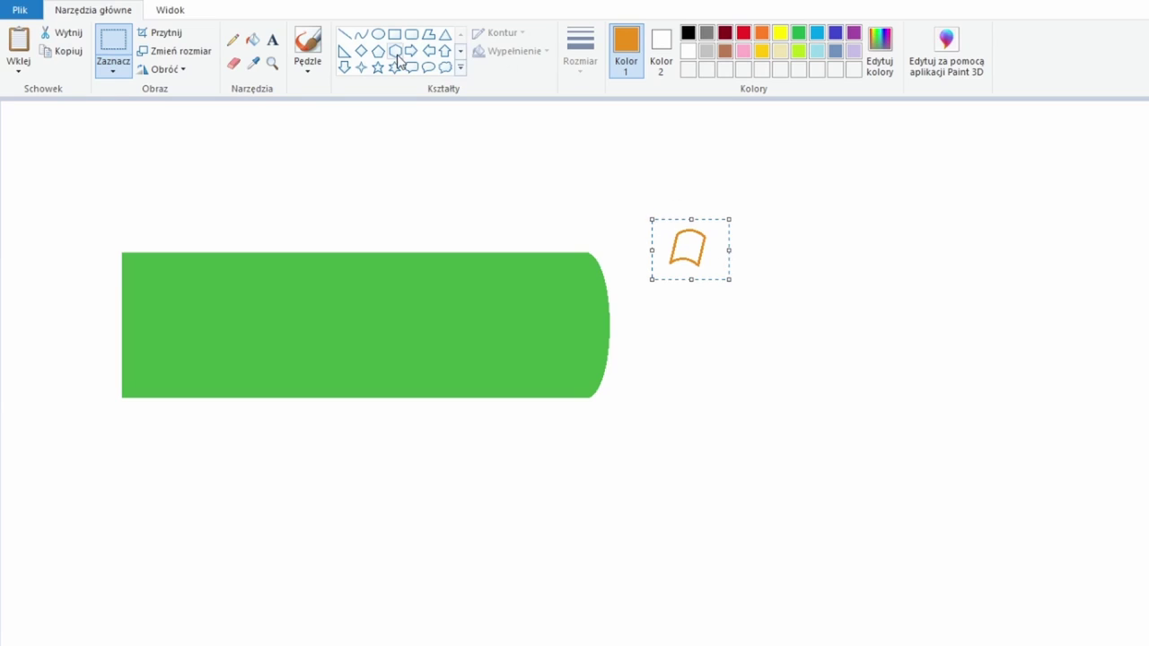
left_click(394, 33)
left_click(252, 40)
left_click(684, 244)
Copy the orange pane and arrange the copies into a 2×2 four-pane flag.
left_click(113, 45)
left_click_drag(641, 216, 721, 249)
key("ctrl+c")
key("ctrl+v")
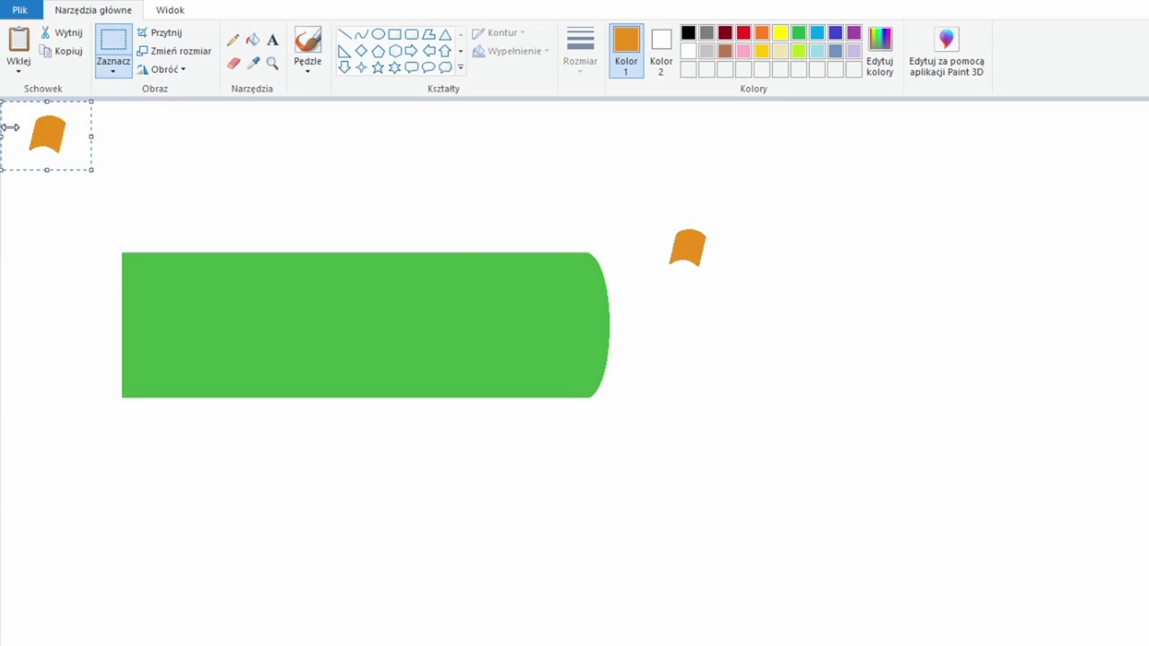
left_click_drag(10, 125, 662, 284)
left_click_drag(651, 199, 742, 307)
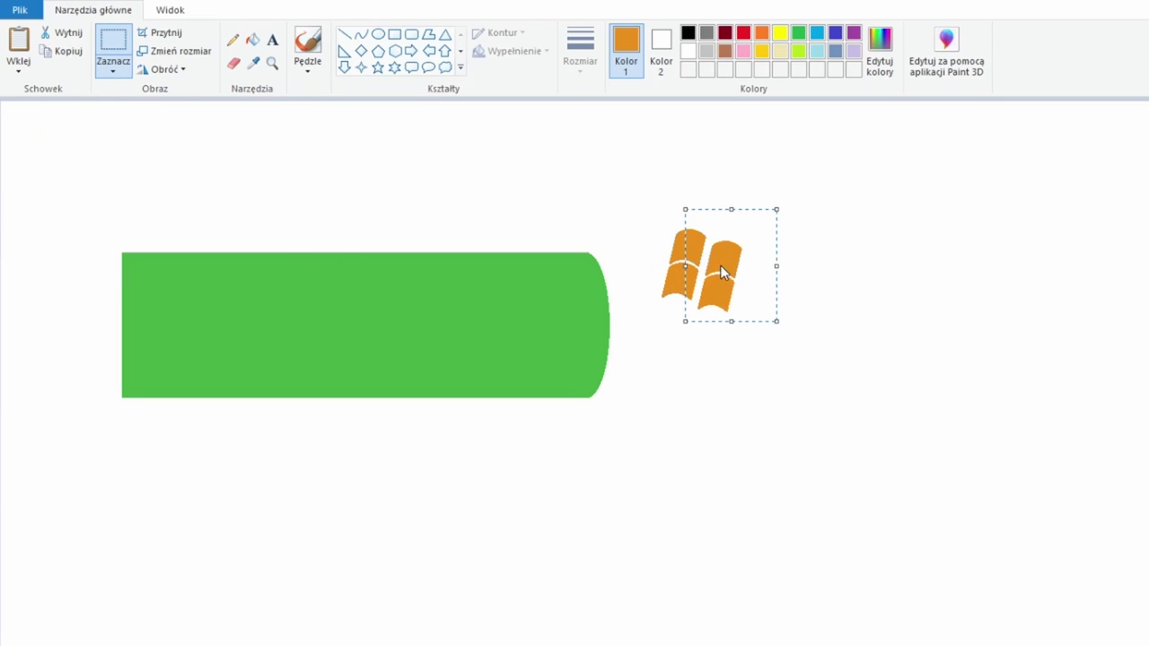
left_click_drag(748, 262, 725, 282)
Fill the lower-left pane blue, upper-right lime green and lower-right yellow.
left_click(252, 40)
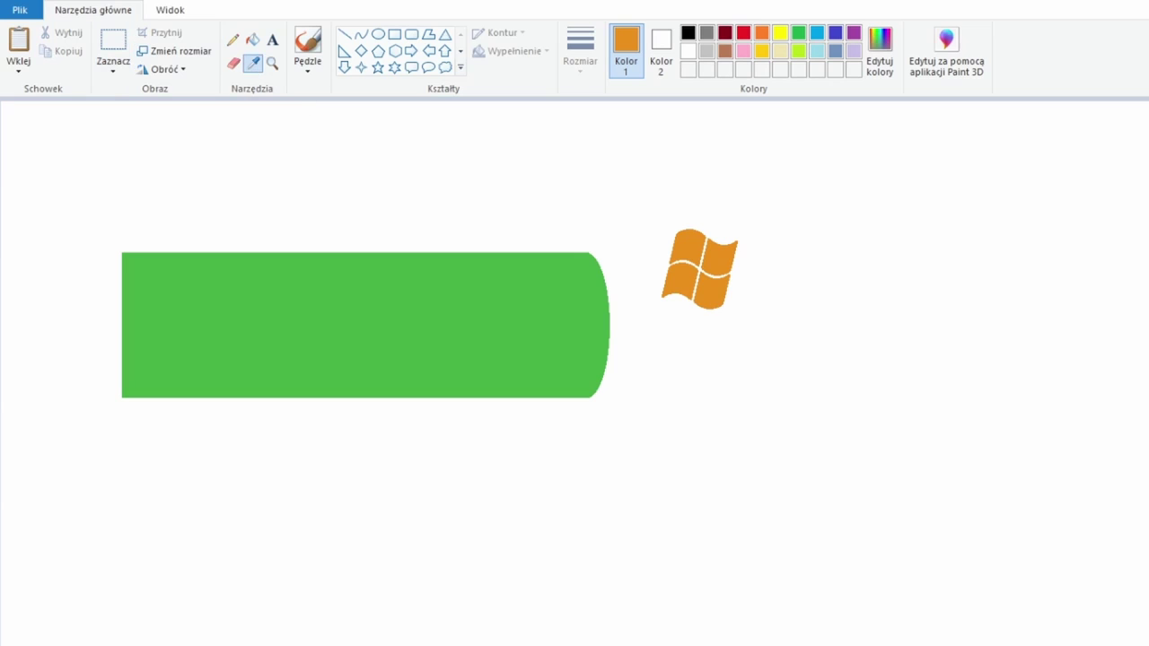
left_click(685, 276)
left_click(797, 51)
left_click(704, 247)
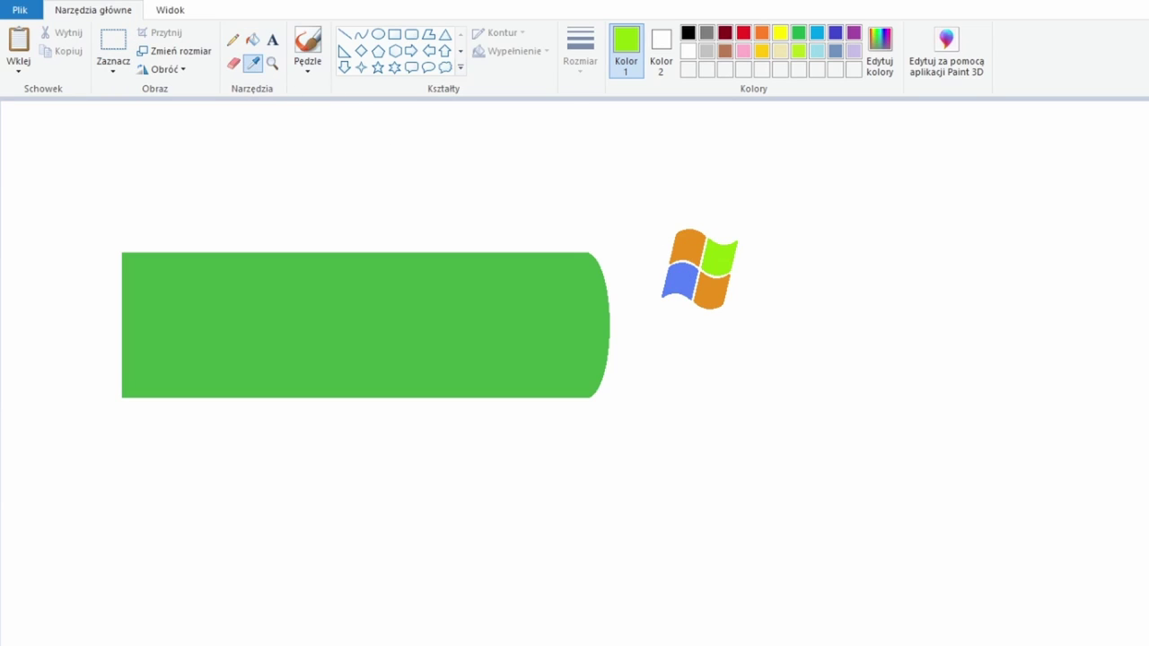
left_click(761, 51)
left_click(730, 282)
Add a dark brown shading stripe to the orange pane and sample the blue pane's colour.
left_click(344, 34)
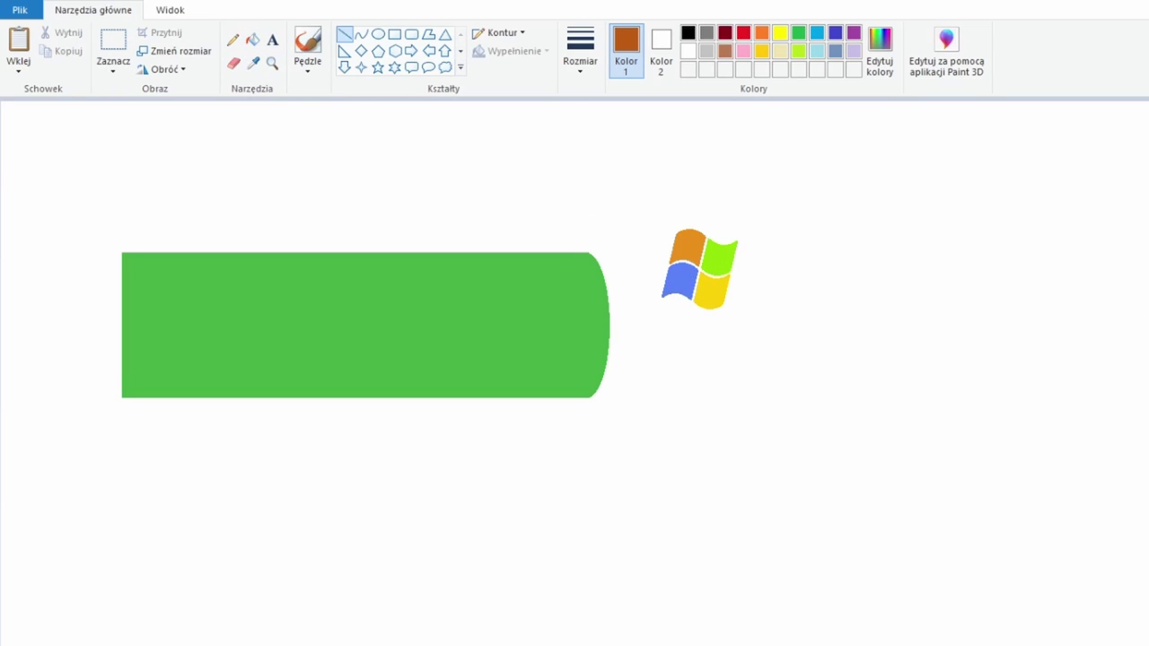
left_click_drag(698, 231, 690, 267)
left_click(253, 39)
left_click(255, 64)
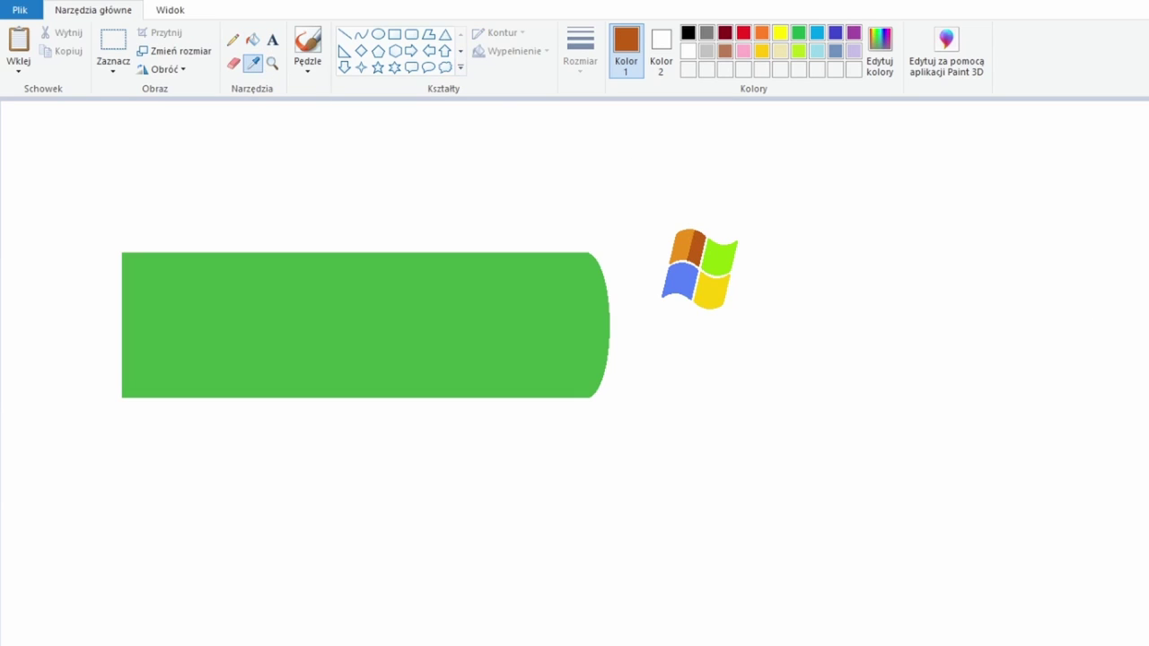
left_click(678, 280)
left_click(345, 33)
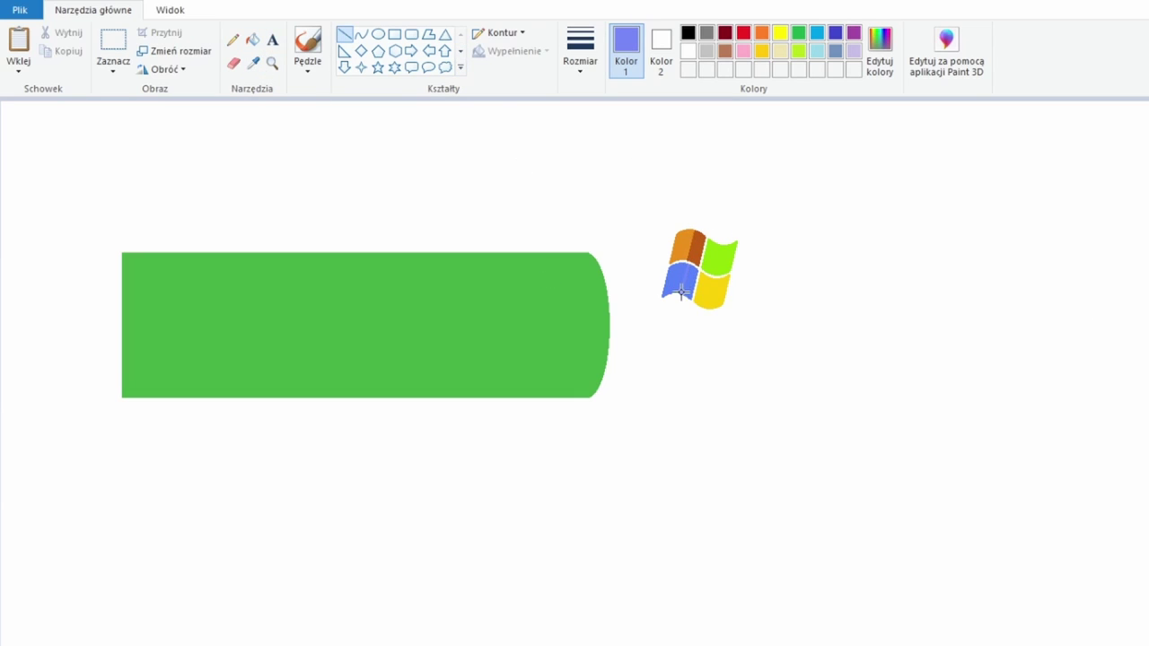
Sample the dark blue and olive green shades from the logo.
left_click(254, 63)
left_click(254, 63)
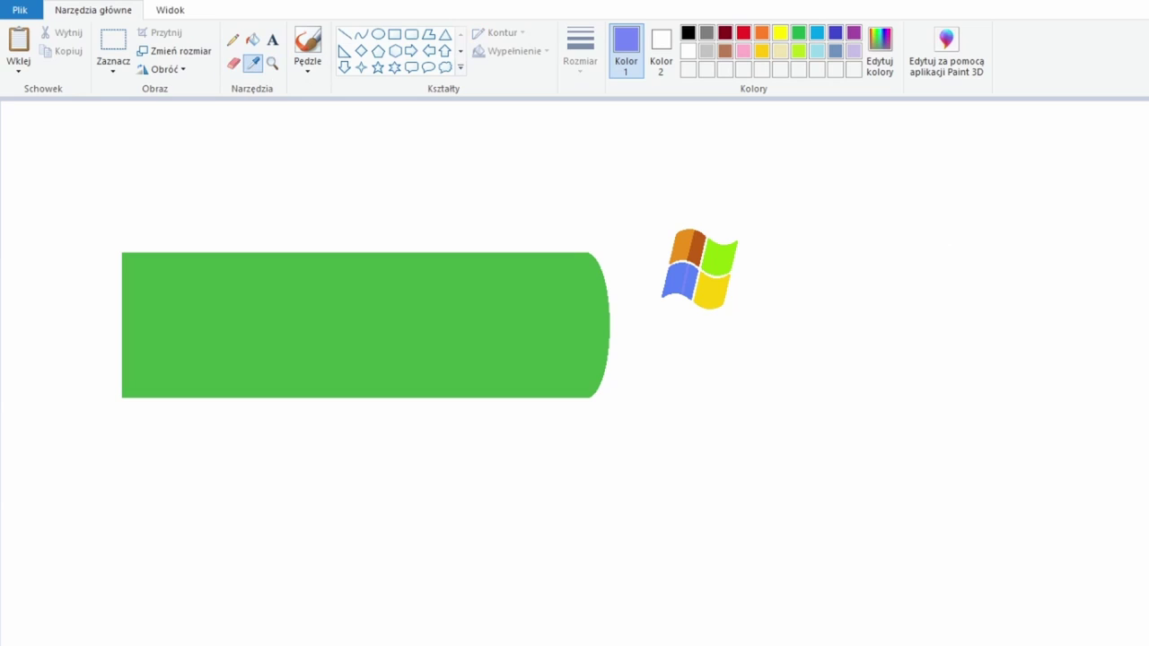
left_click(689, 280)
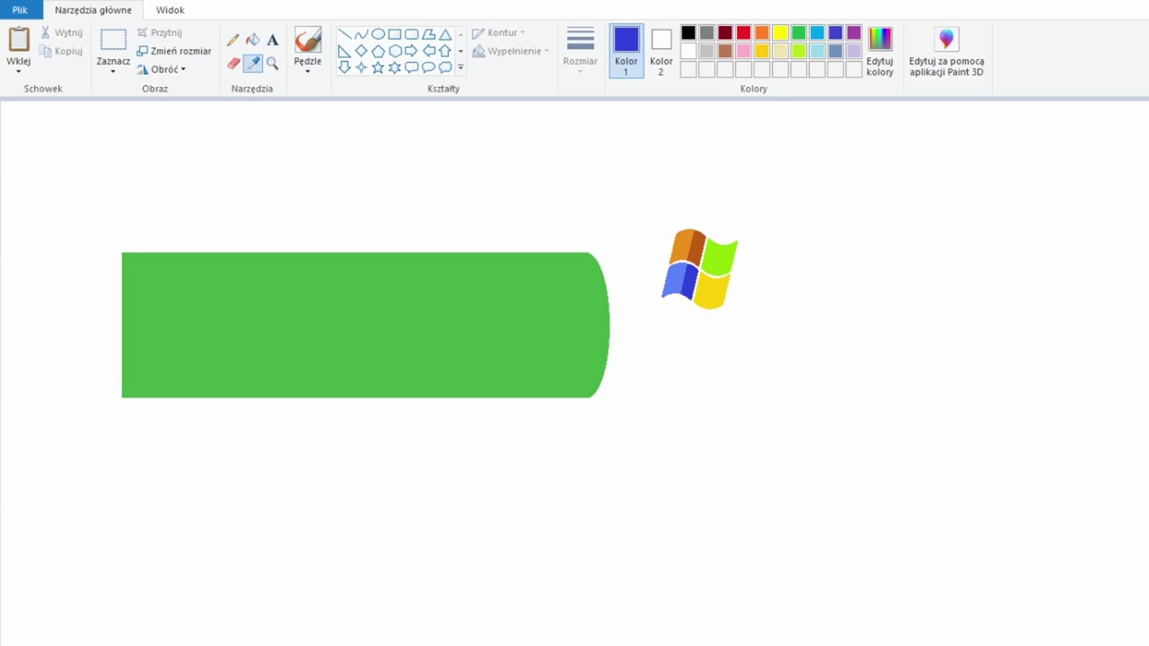
left_click(711, 242)
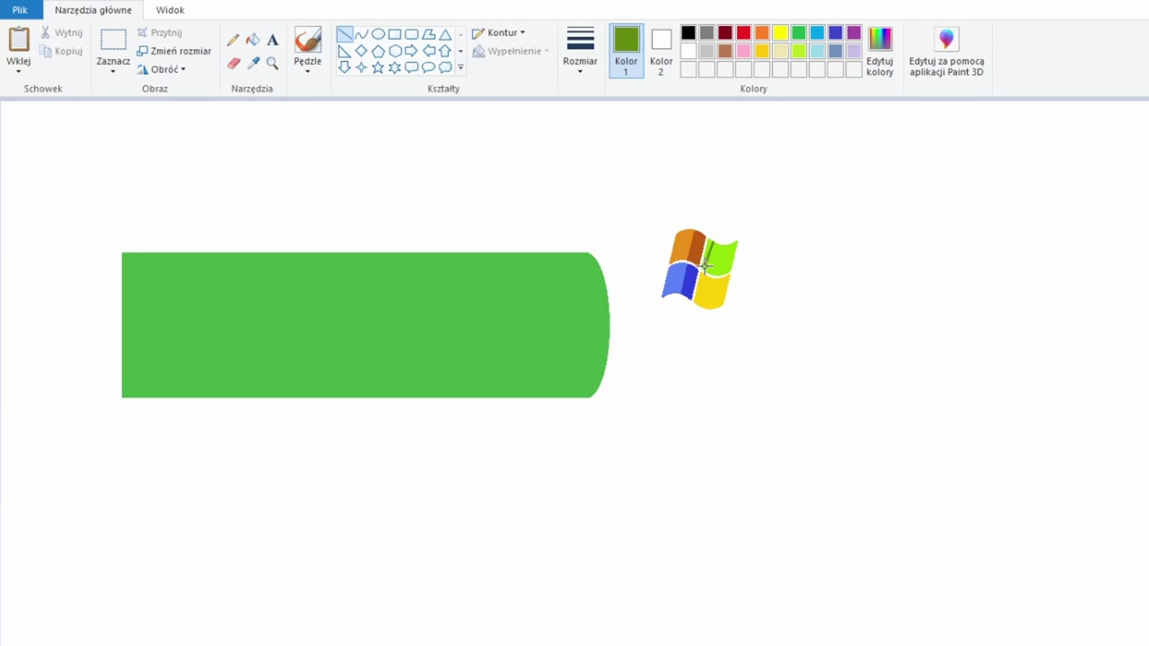
left_click(232, 39)
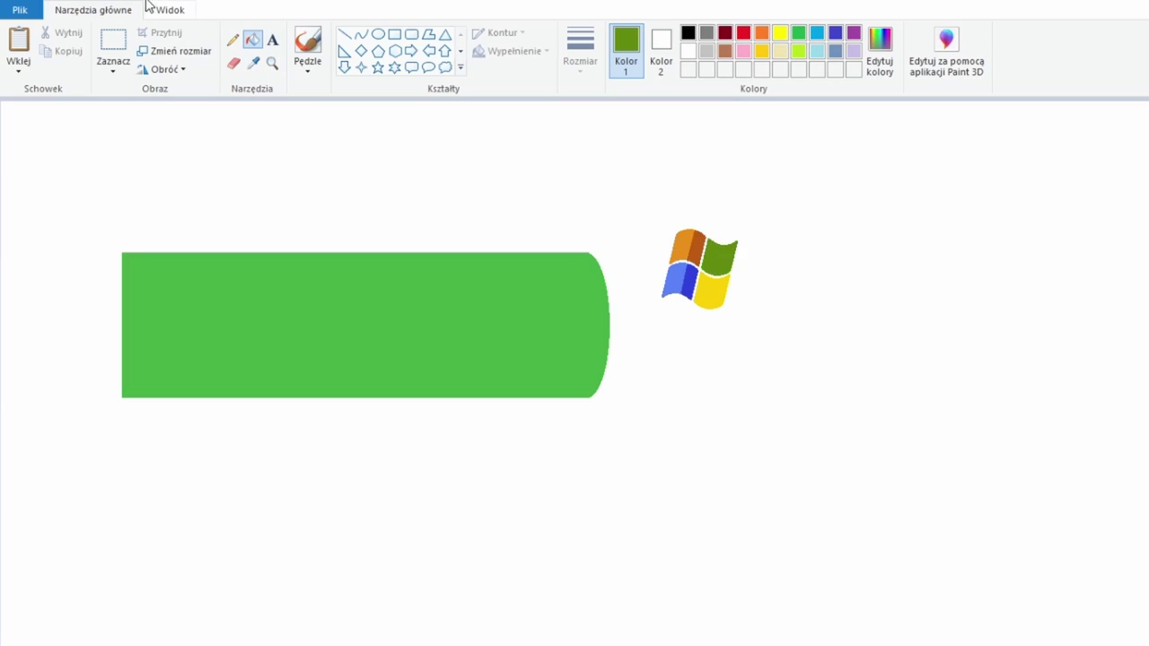
left_click(253, 63)
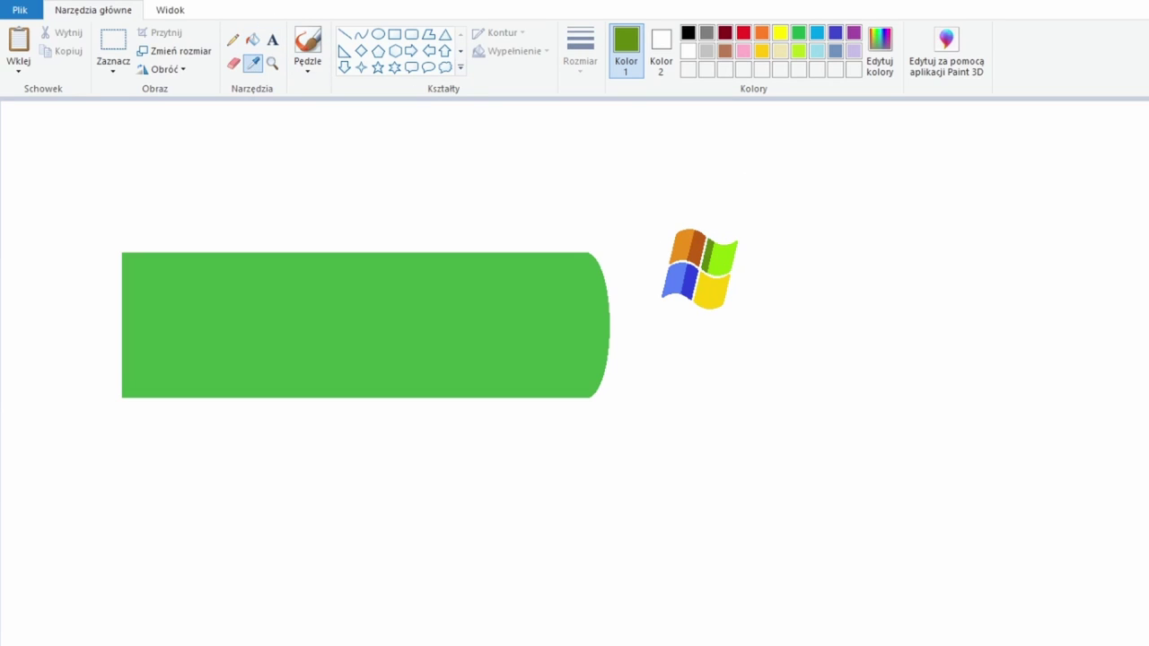
left_click(706, 269)
left_click(345, 34)
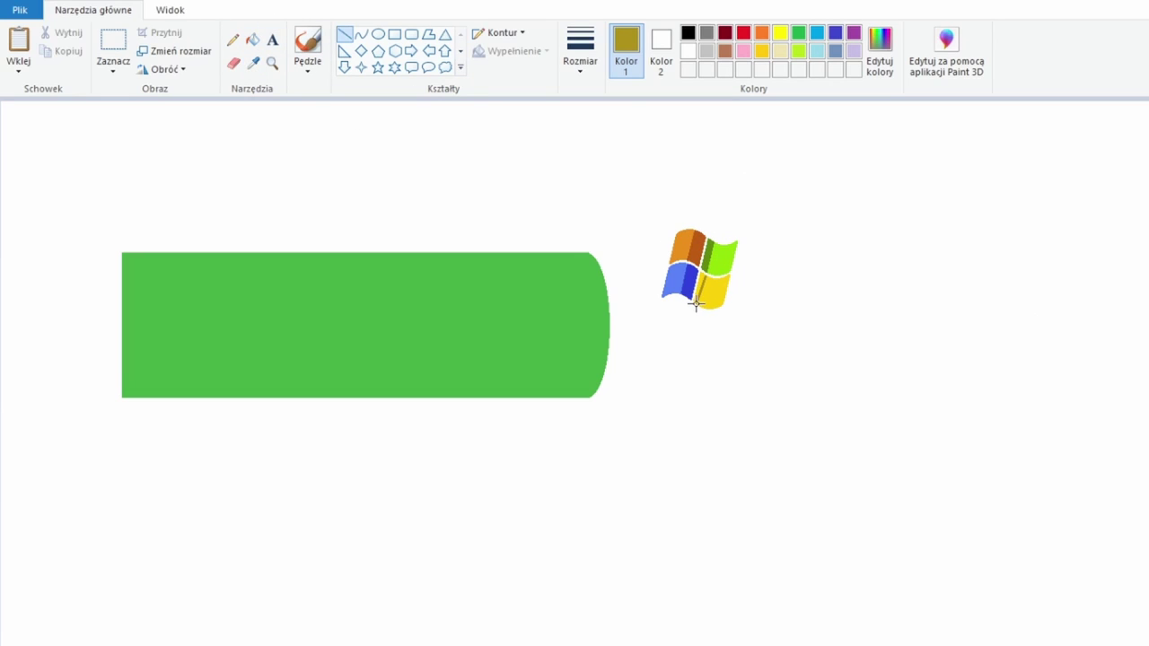
Sample the light green, orange and light orange shades from the logo panes.
left_click(252, 39)
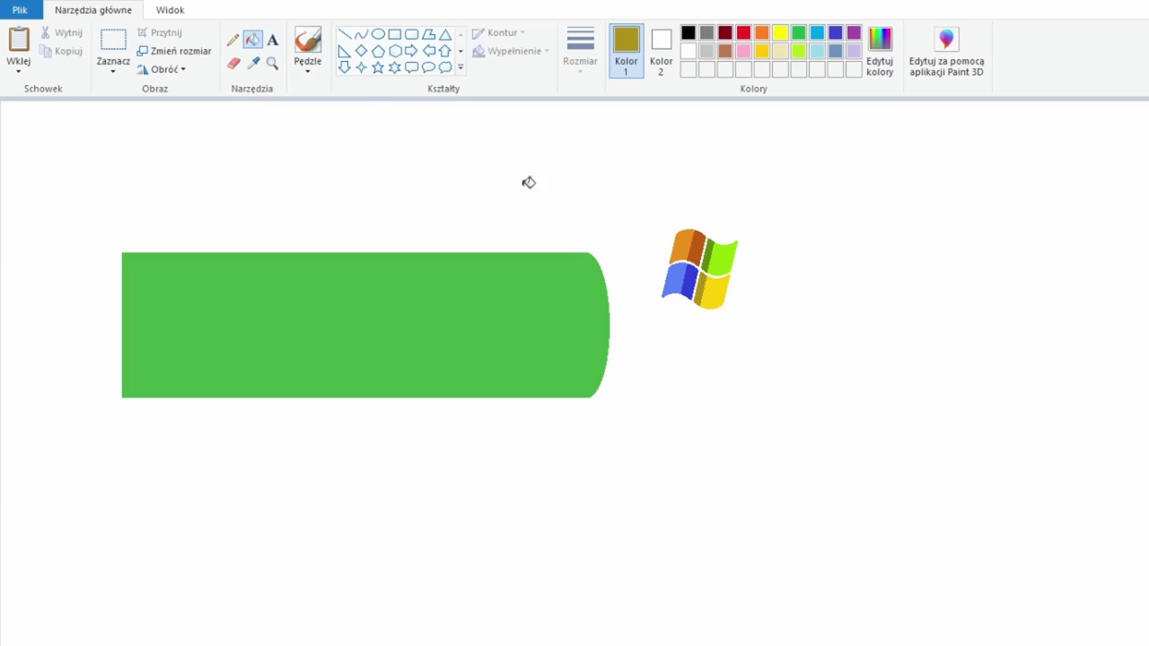
left_click(253, 62)
left_click(723, 242)
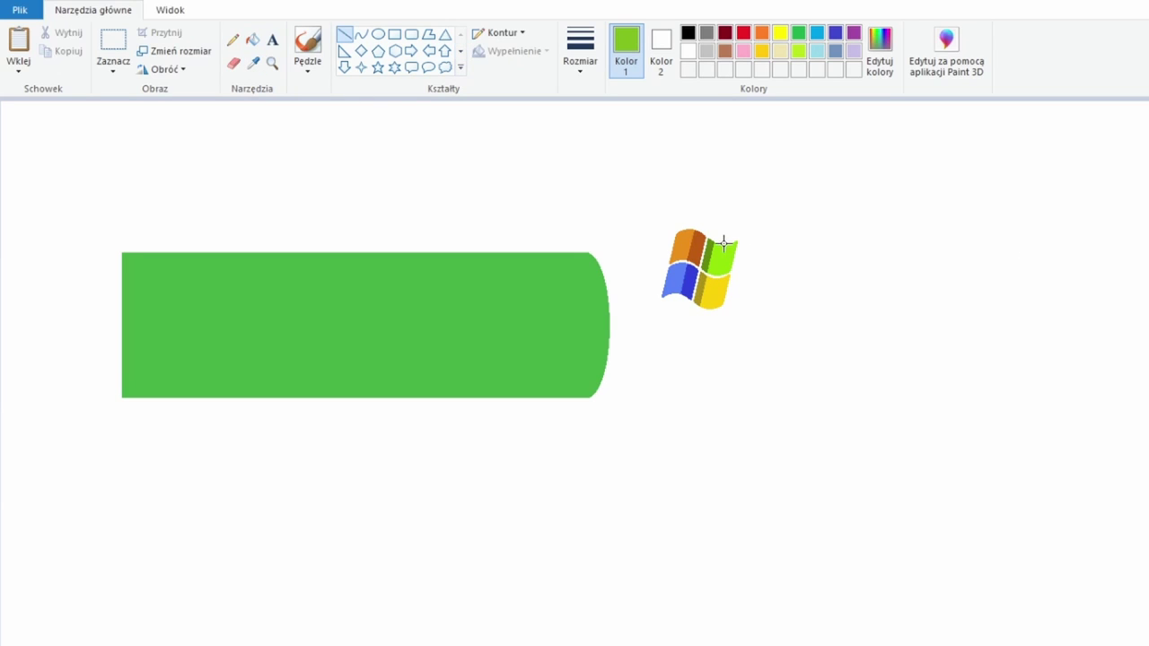
left_click(253, 63)
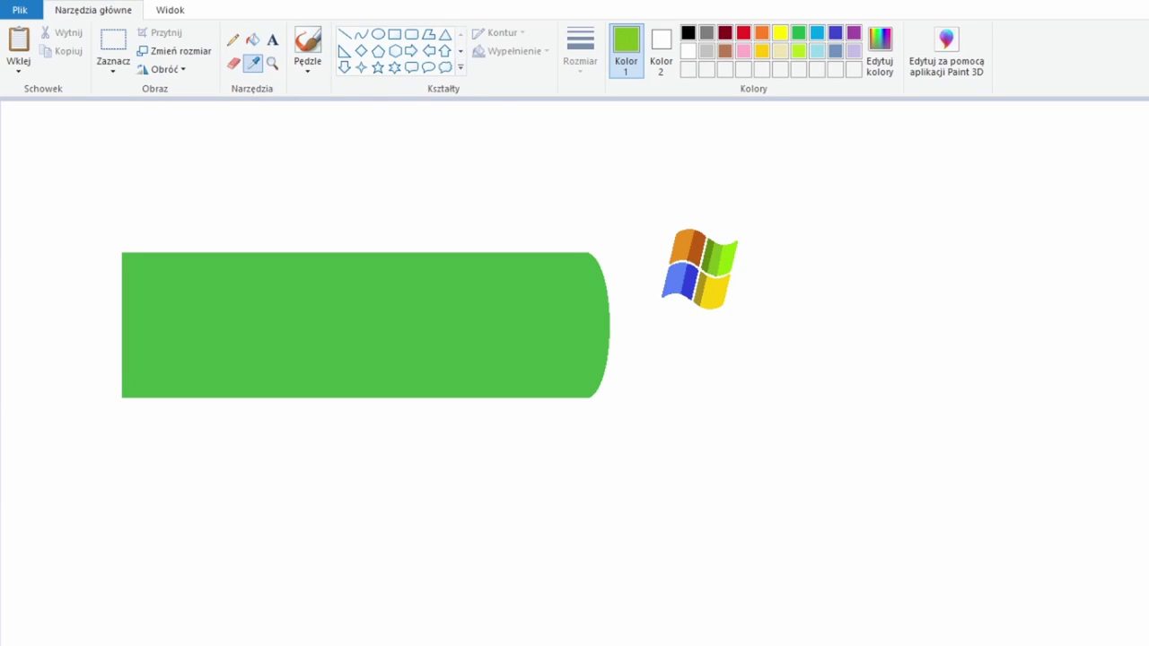
left_click(684, 244)
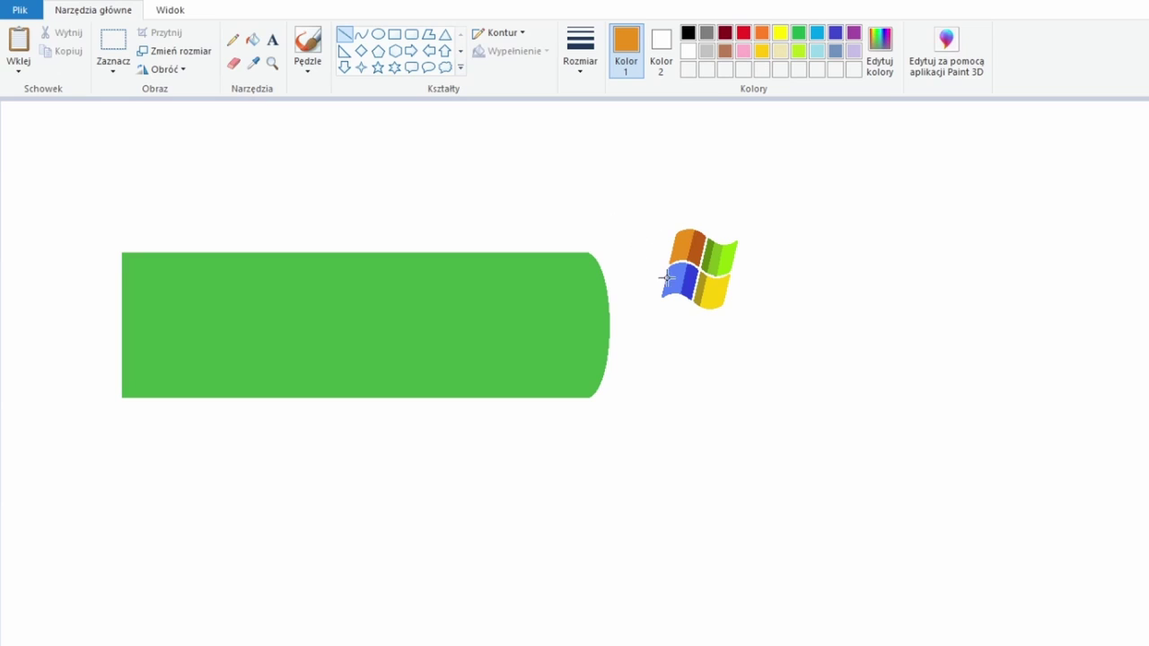
left_click(253, 39)
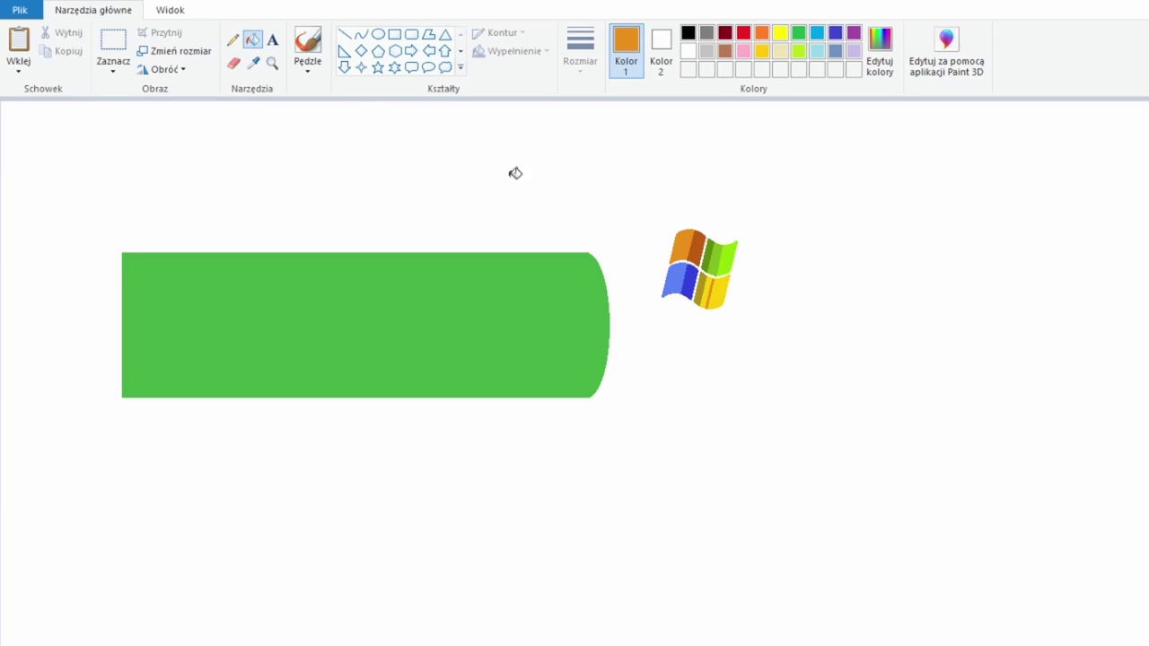
left_click(343, 38)
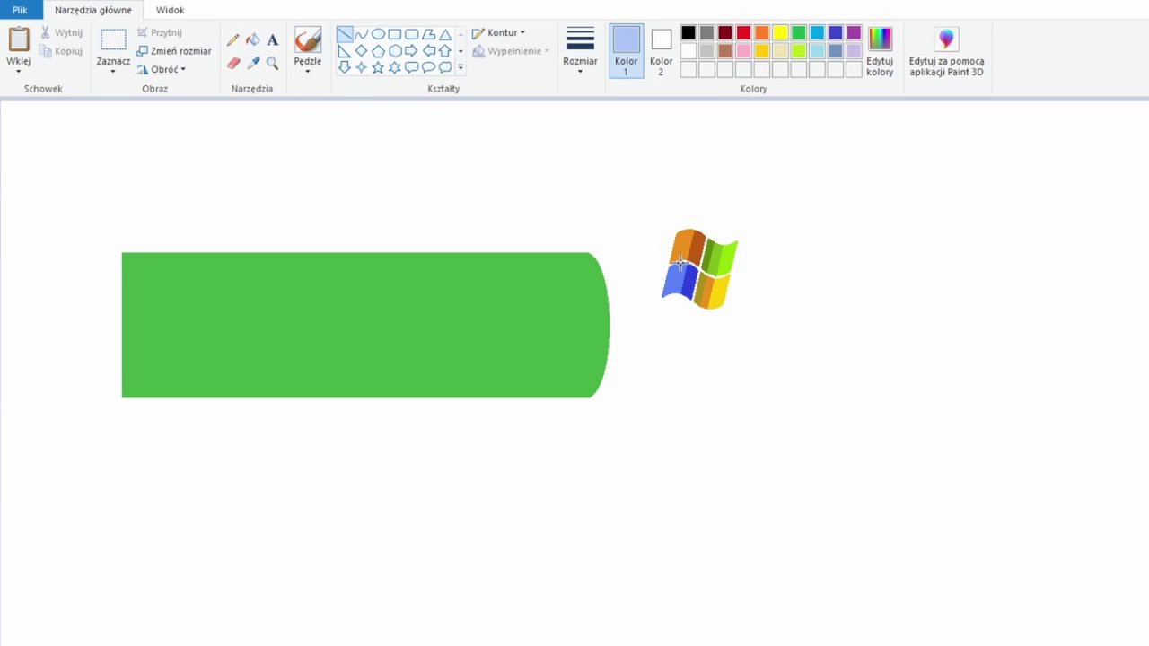
left_click(253, 39)
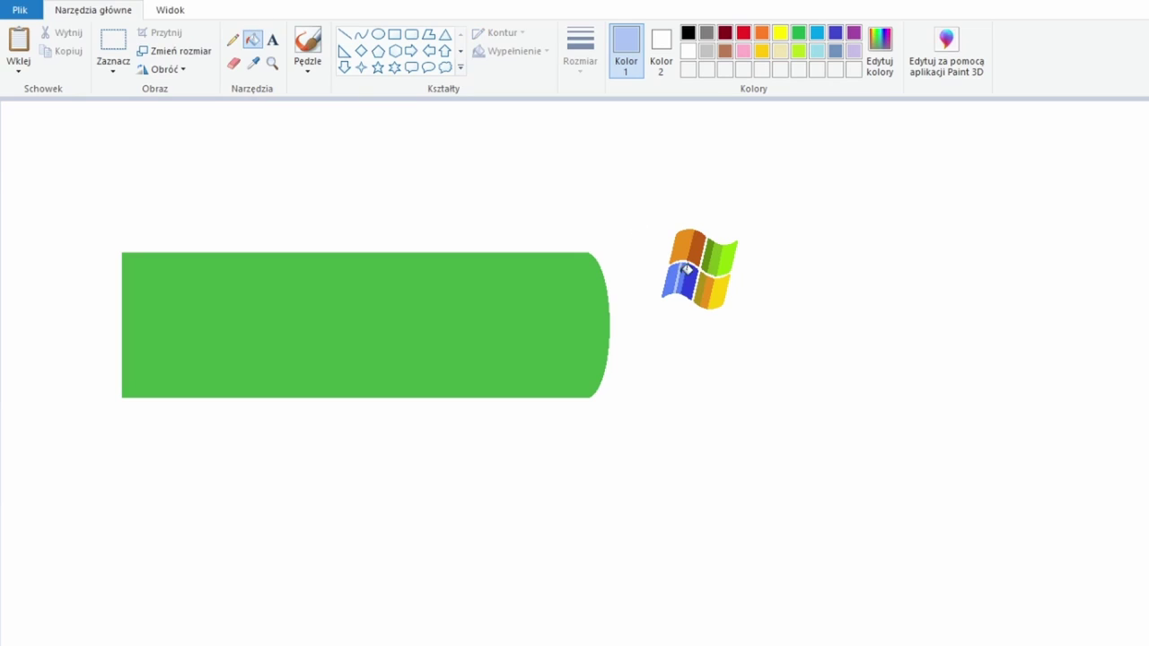
left_click(255, 63)
left_click(691, 252)
left_click(343, 38)
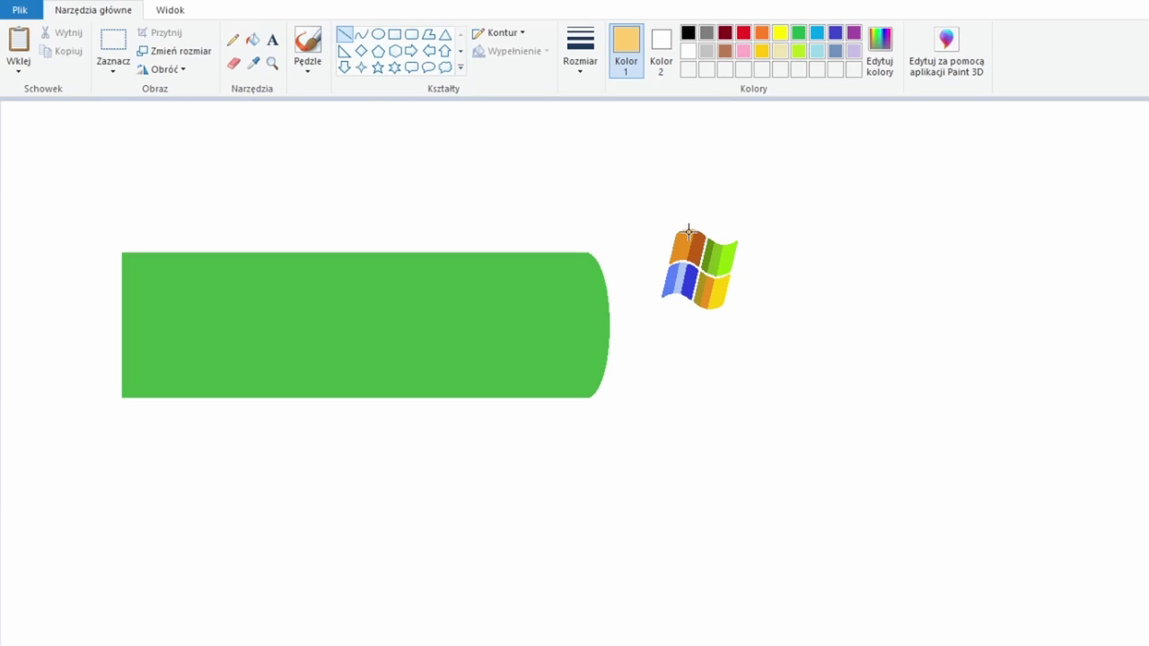
Add a divider line on the orange pane, then trial-move the logo onto the green bar and undo.
left_click_drag(681, 260, 689, 225)
left_click(253, 40)
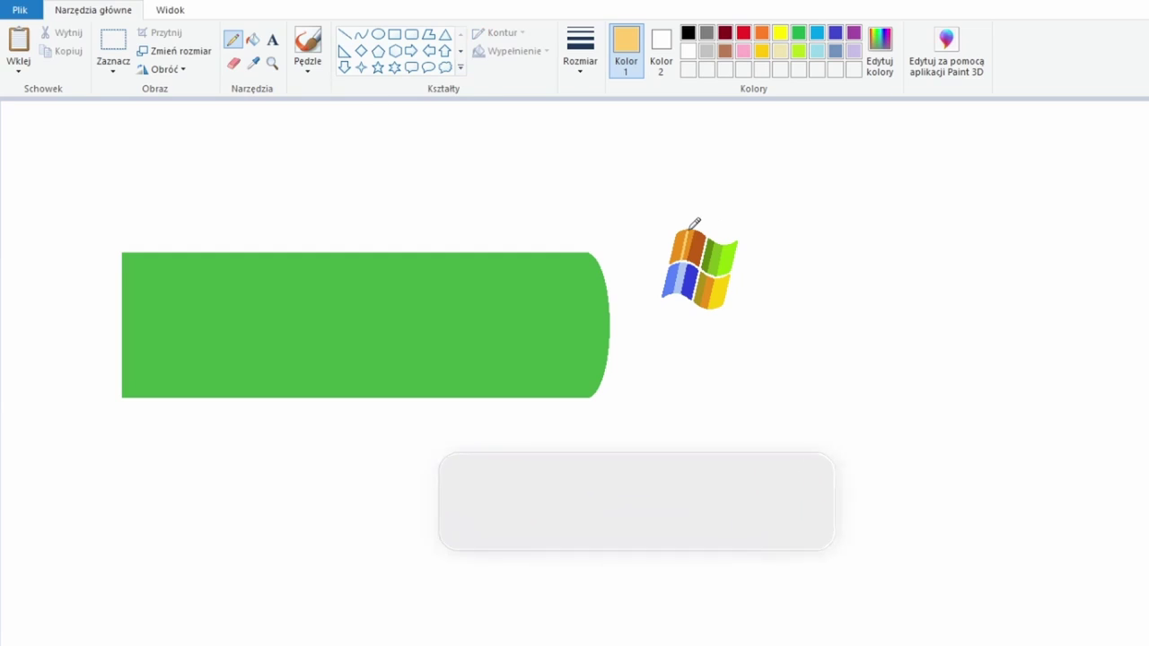
left_click(113, 45)
left_click_drag(646, 213, 795, 308)
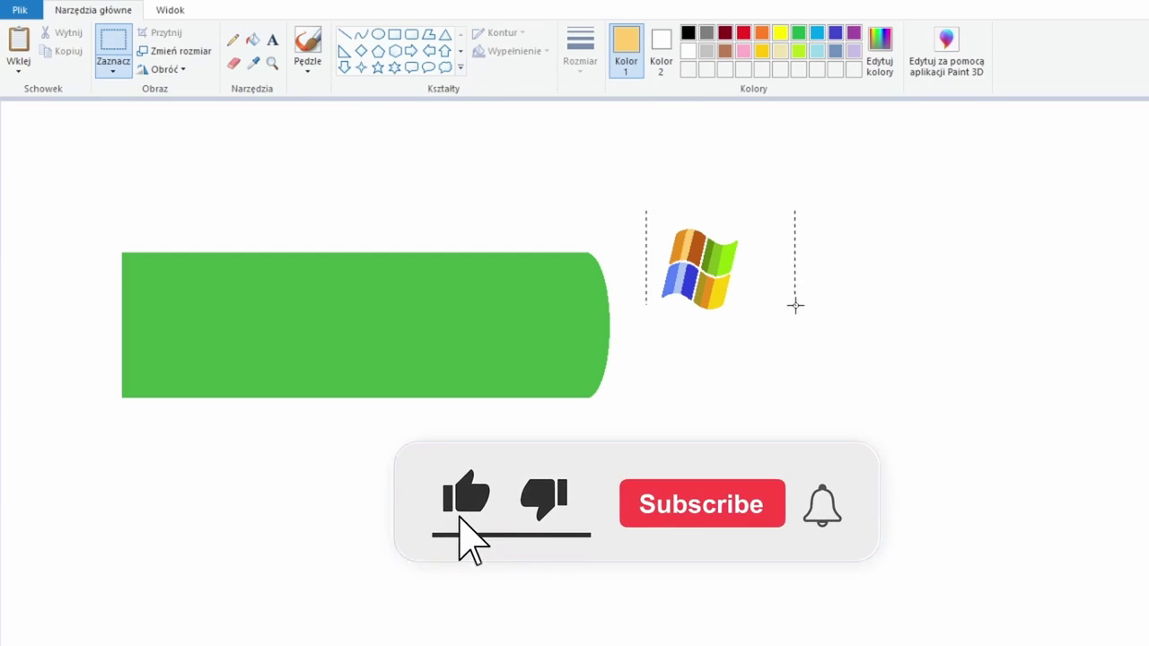
mouse_move(729, 263)
left_mouse_down()
mouse_move(233, 329)
mouse_move(431, 330)
left_mouse_up()
key("ctrl+z")
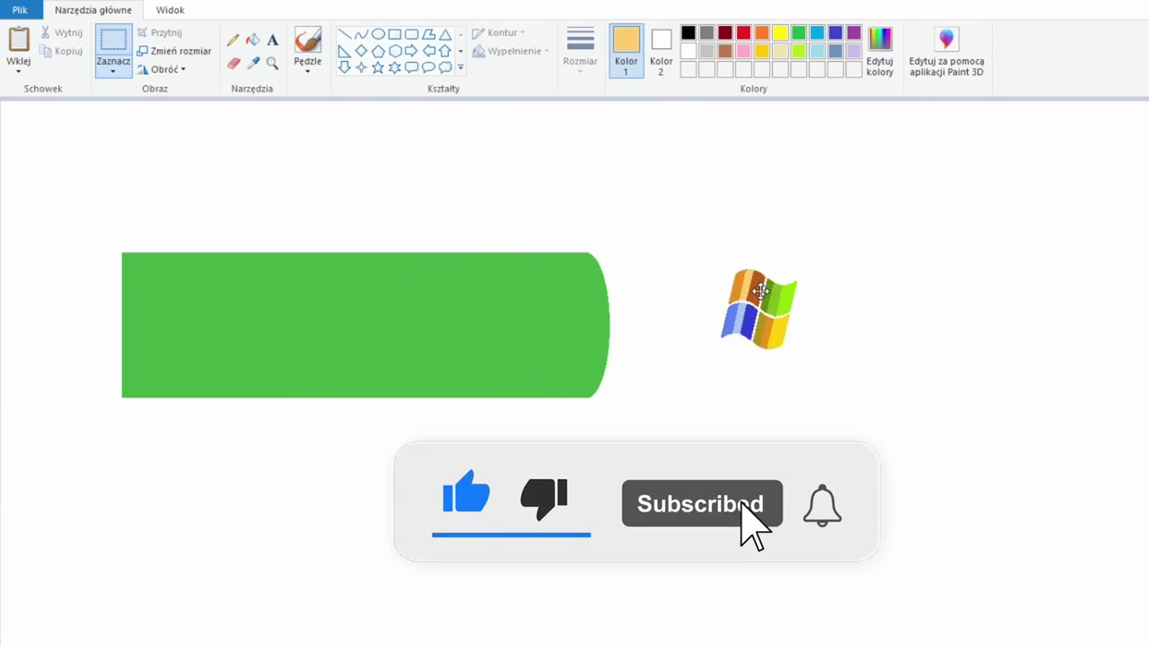
left_click_drag(751, 235, 855, 294)
mouse_move(961, 320)
left_mouse_down()
mouse_move(353, 385)
mouse_move(536, 359)
left_mouse_up()
key("ctrl+z")
Try a yellow ellipse around the logo and another move, undoing both.
left_click(378, 34)
left_click_drag(770, 208, 1040, 402)
left_click(252, 40)
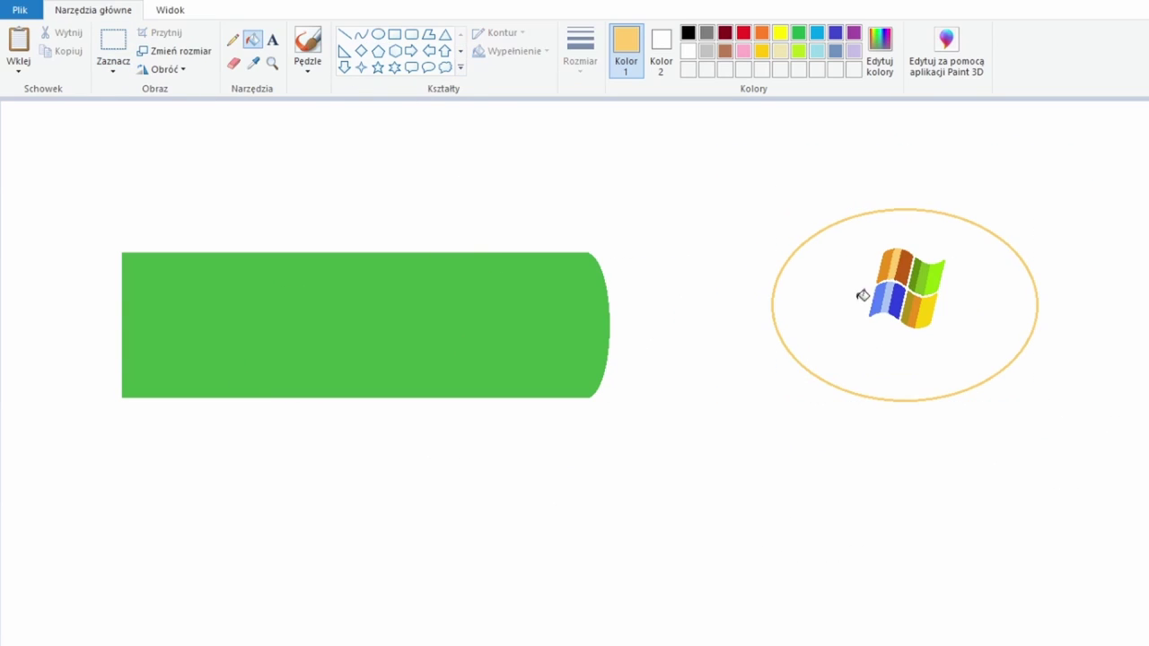
left_click(829, 300)
key("ctrl+z")
key("ctrl+z")
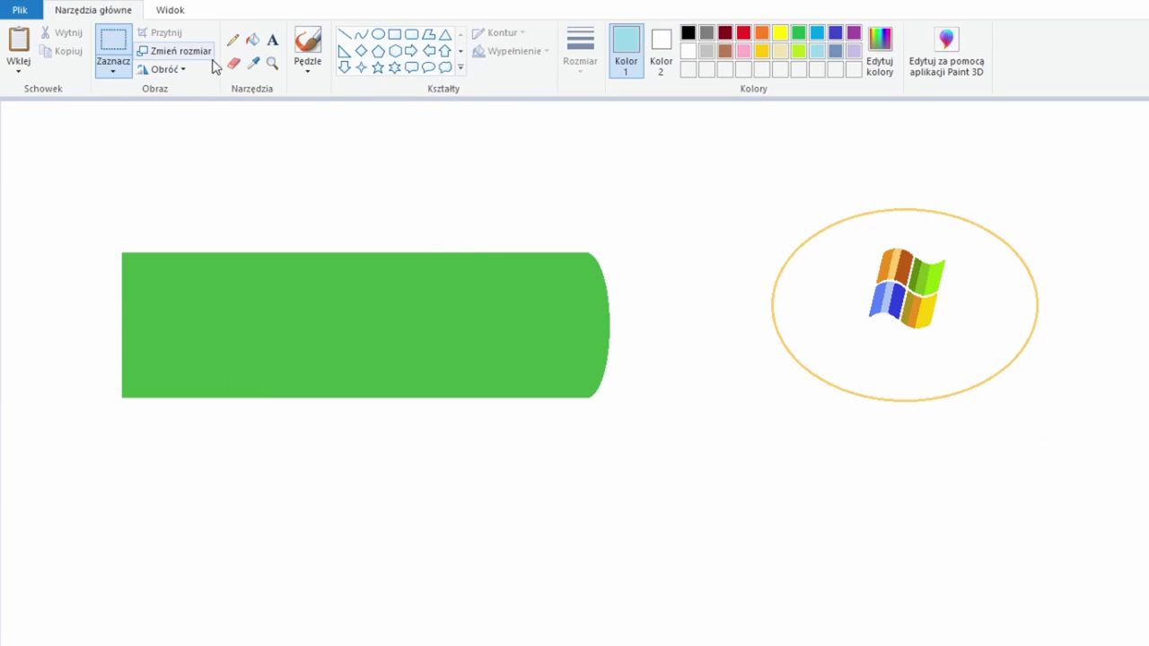
left_click(113, 49)
mouse_move(852, 236)
left_mouse_down()
mouse_move(956, 341)
mouse_move(239, 337)
mouse_move(260, 404)
left_mouse_up()
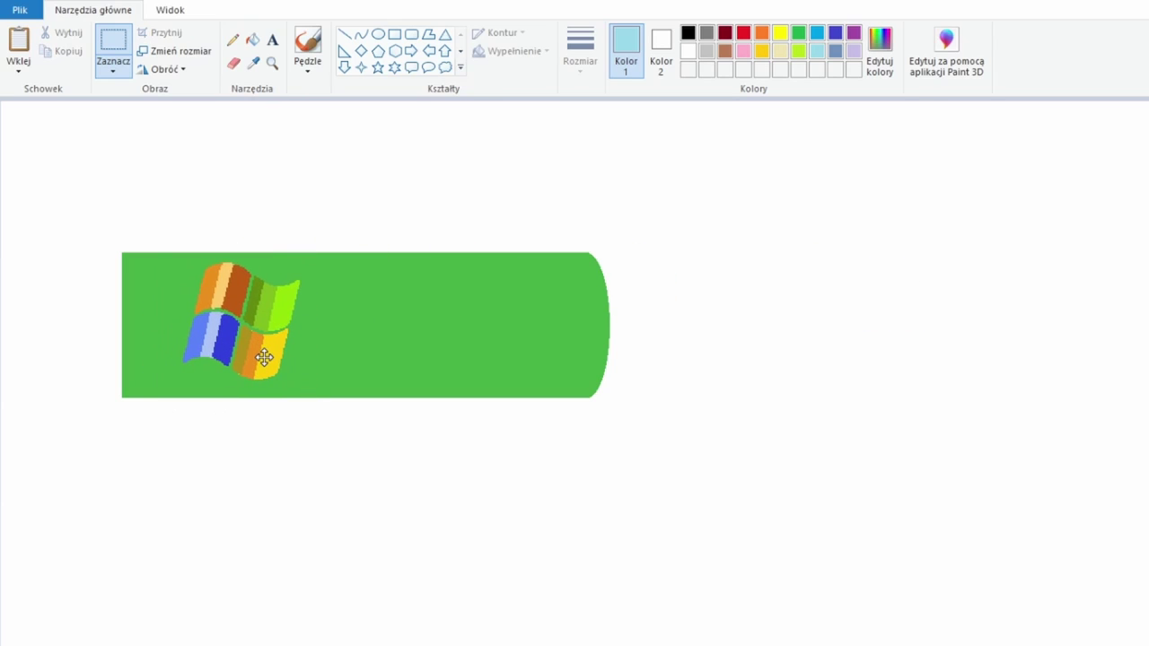
key("ctrl+z")
key("ctrl+z")
Paste an enlarged copy of the logo at the green bar's left end.
key("ctrl+c")
key("ctrl+v")
left_click_drag(99, 194, 192, 257)
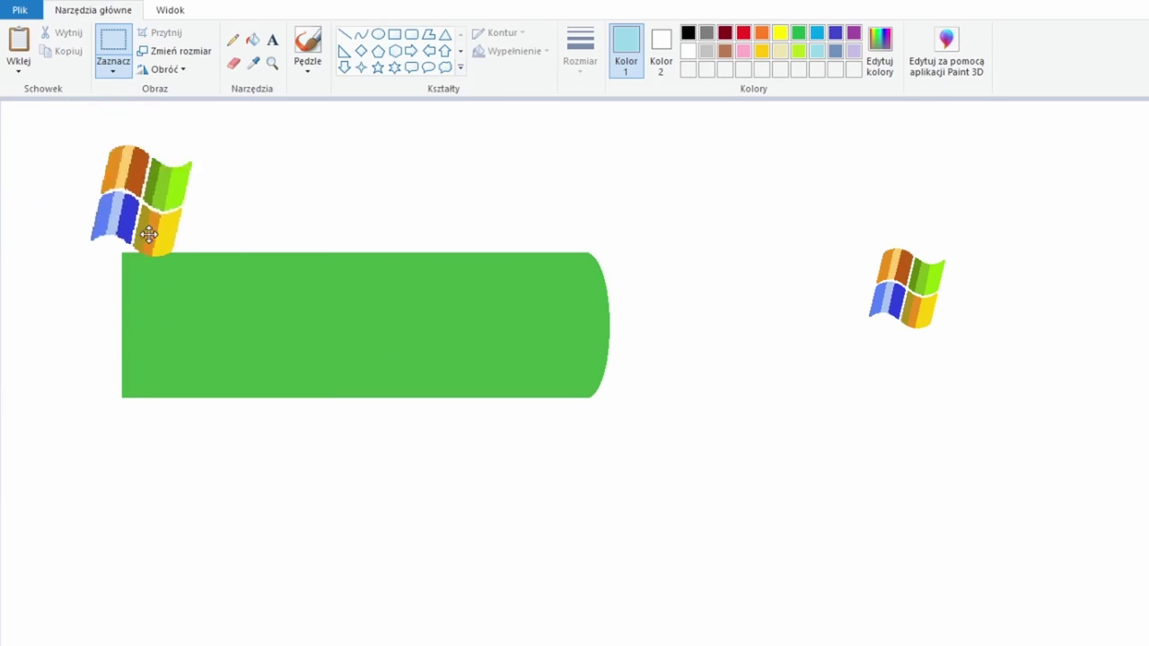
left_click_drag(167, 208, 243, 331)
key("ctrl+z")
mouse_move(63, 153)
left_mouse_down()
mouse_move(193, 256)
mouse_move(234, 350)
left_mouse_up()
Add a Tahoma 48 text box reading 'start' on the green bar.
left_click(272, 45)
left_click(302, 319)
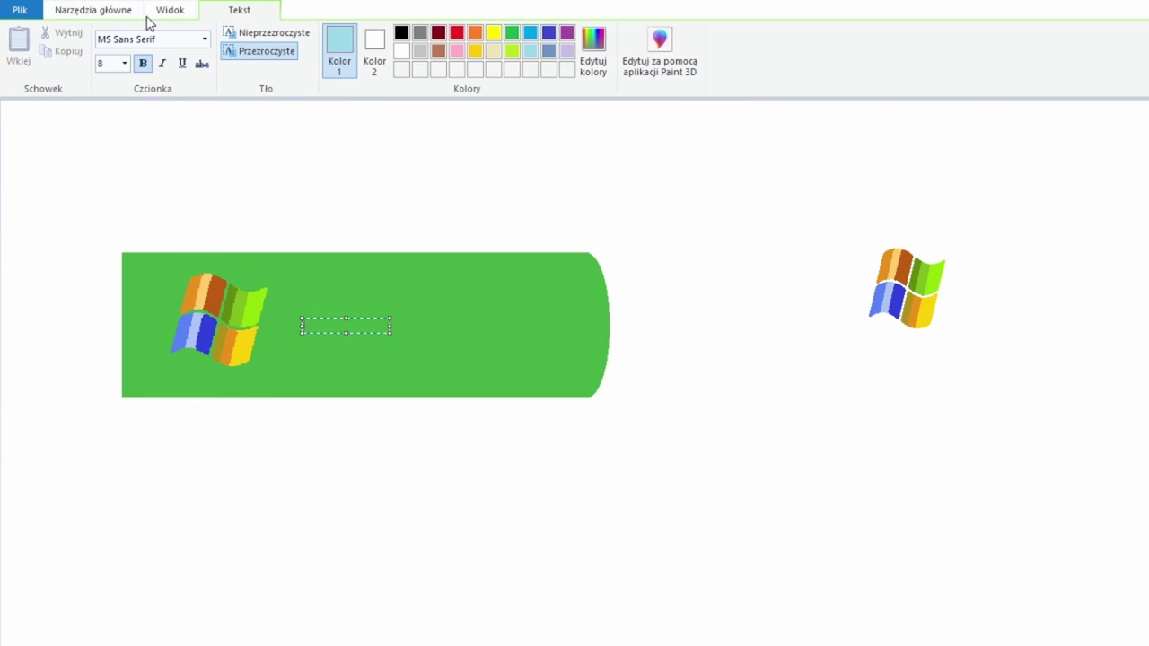
type("To")
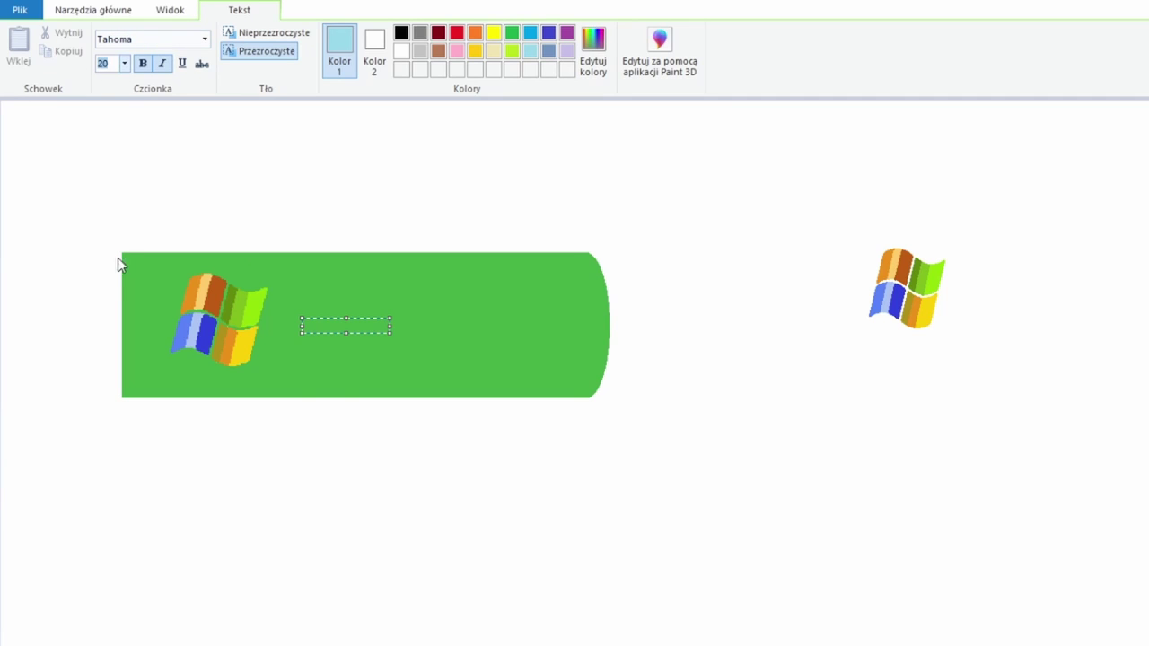
type("48")
key("Return")
type("start")
left_click_drag(391, 397, 547, 395)
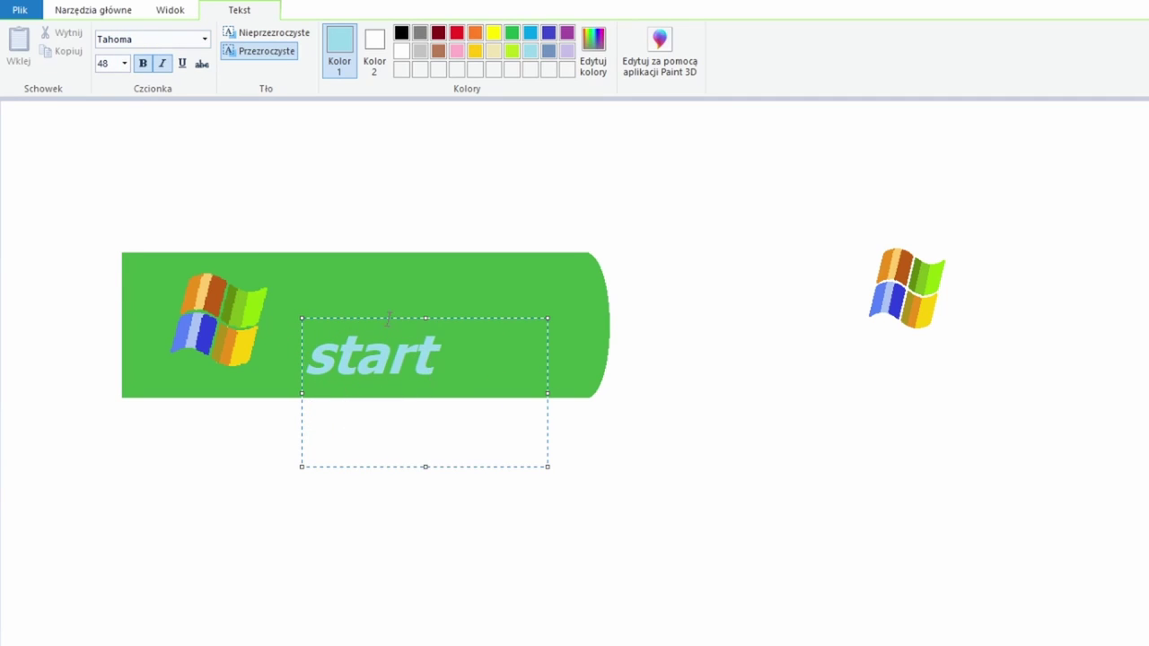
left_click_drag(402, 319, 423, 288)
Make the 'start' text black at 72 pt and commit it beside the logo.
key("ctrl+a")
left_click(402, 51)
left_click(401, 33)
key("ctrl+a")
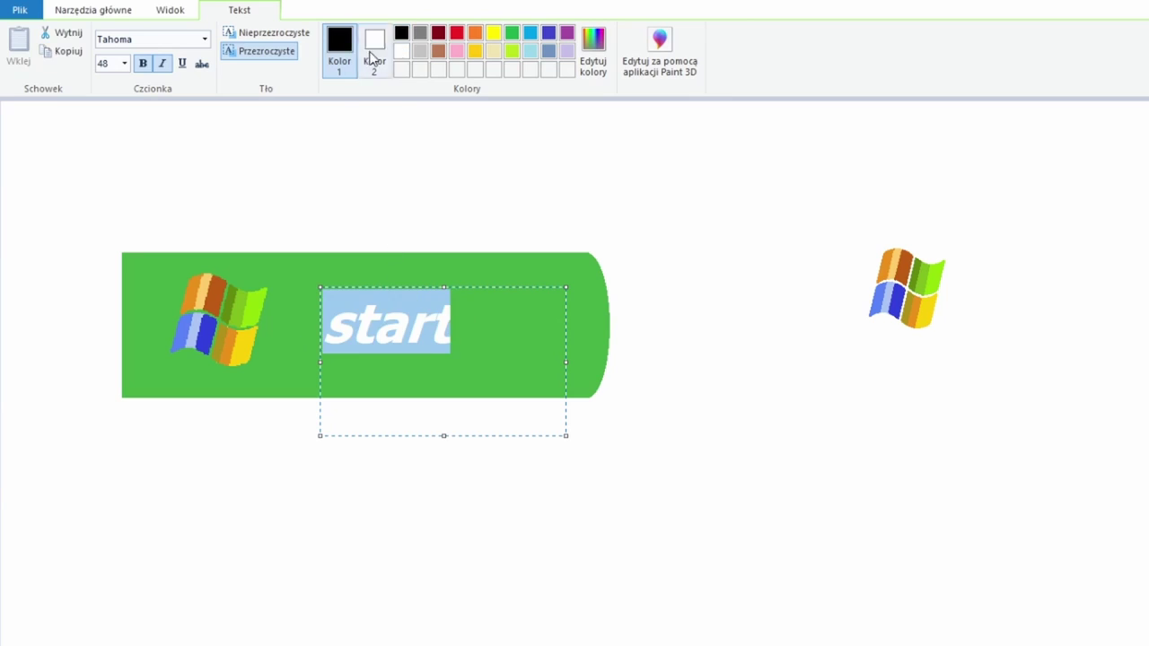
left_click(402, 33)
left_click(113, 63)
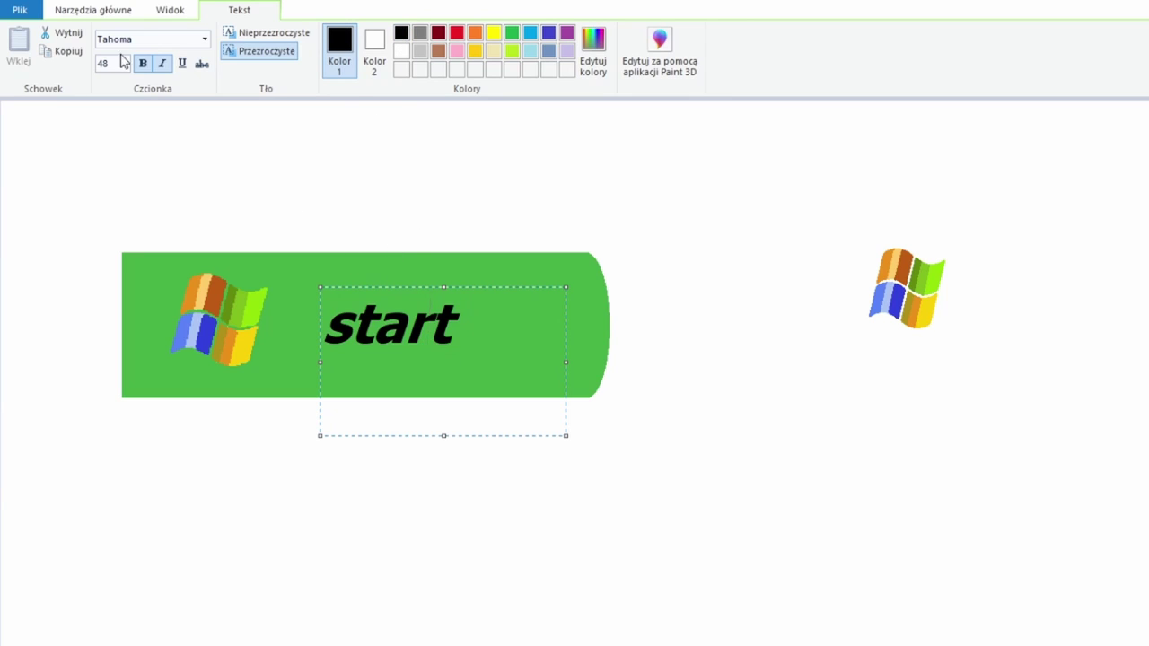
type("72")
key("Return")
left_click_drag(406, 287, 370, 271)
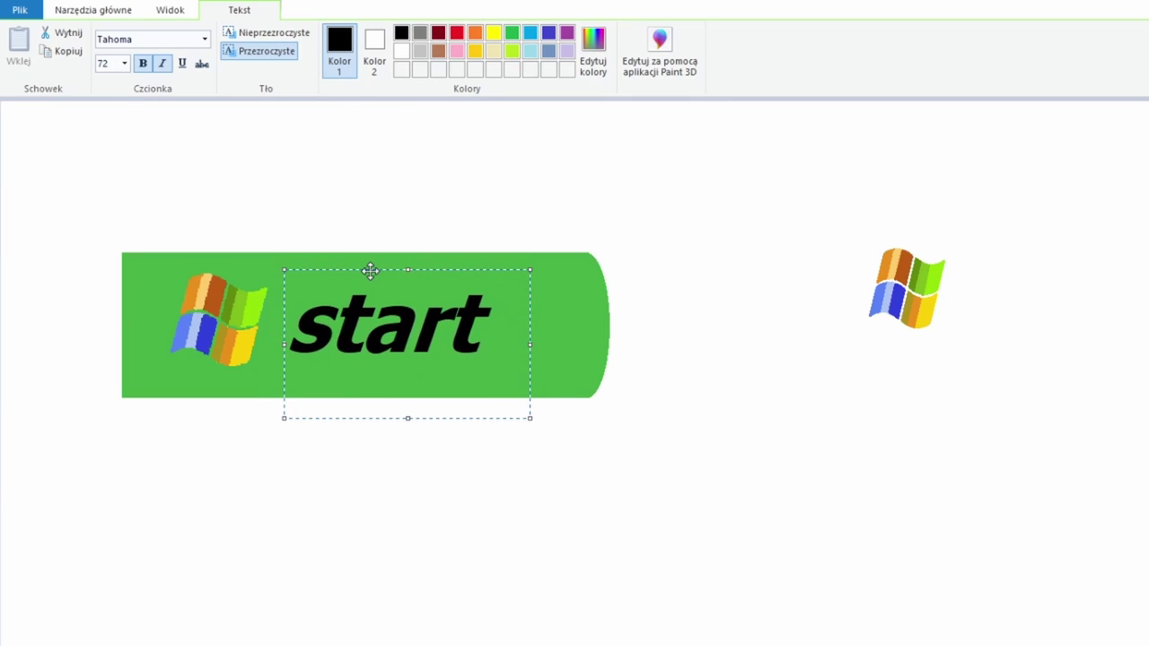
left_click(107, 243)
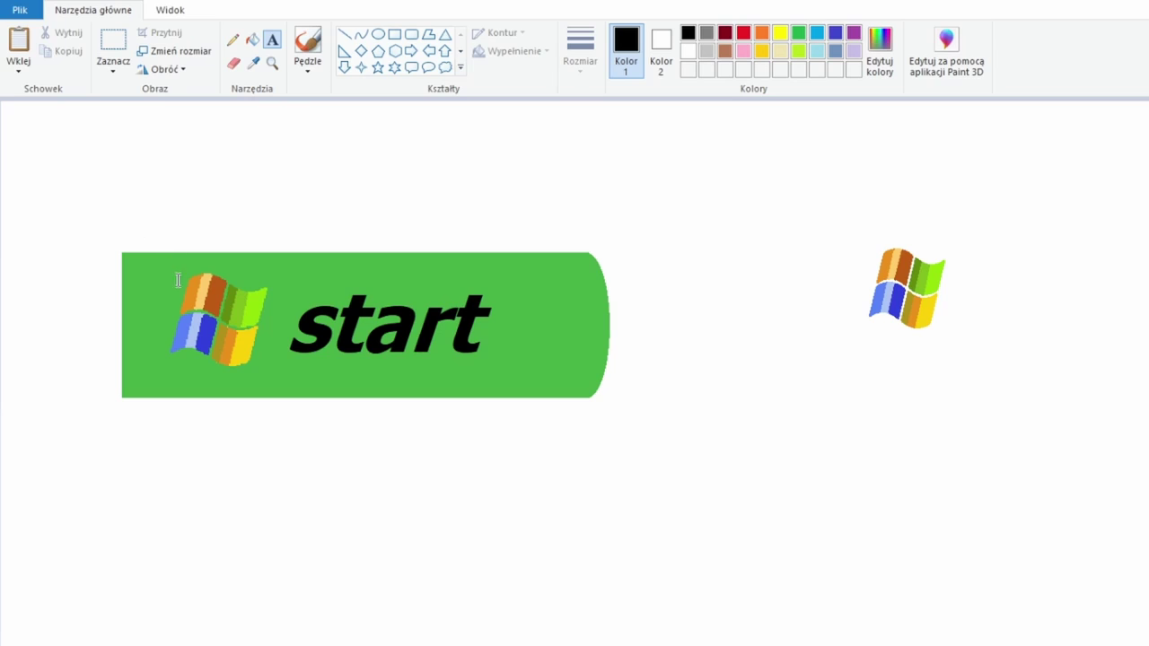
Add a white 'start' offset over the black one as a drop shadow.
left_click(296, 283)
type("start")
key("ctrl+a")
left_click(402, 51)
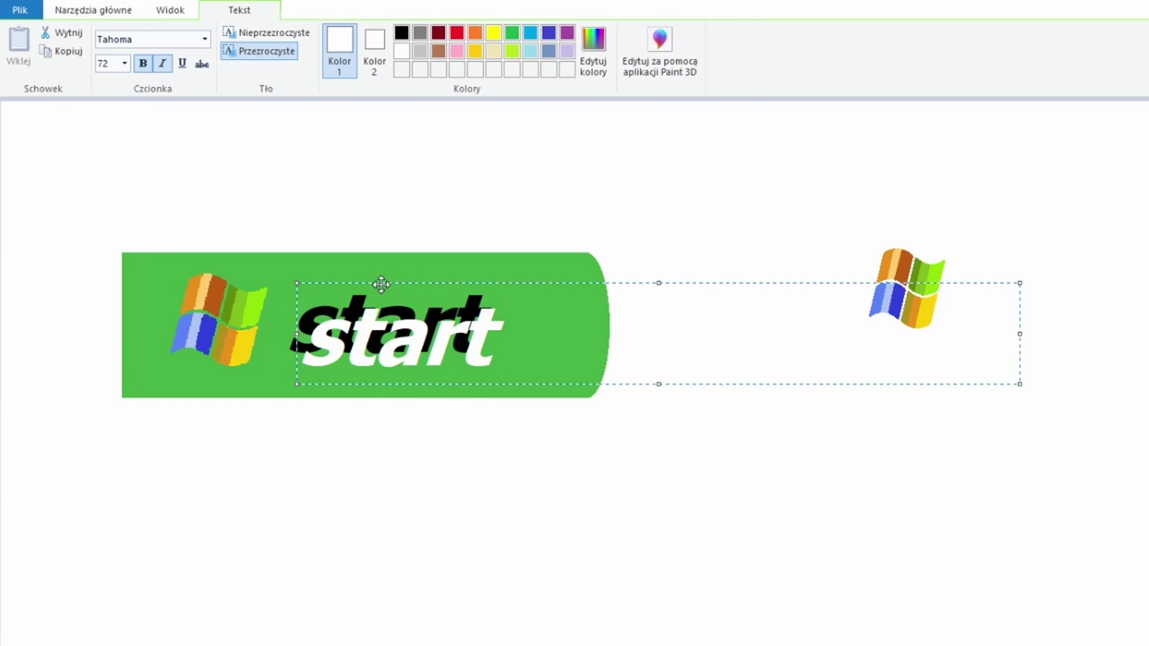
left_click_drag(382, 284, 365, 266)
left_click(191, 105)
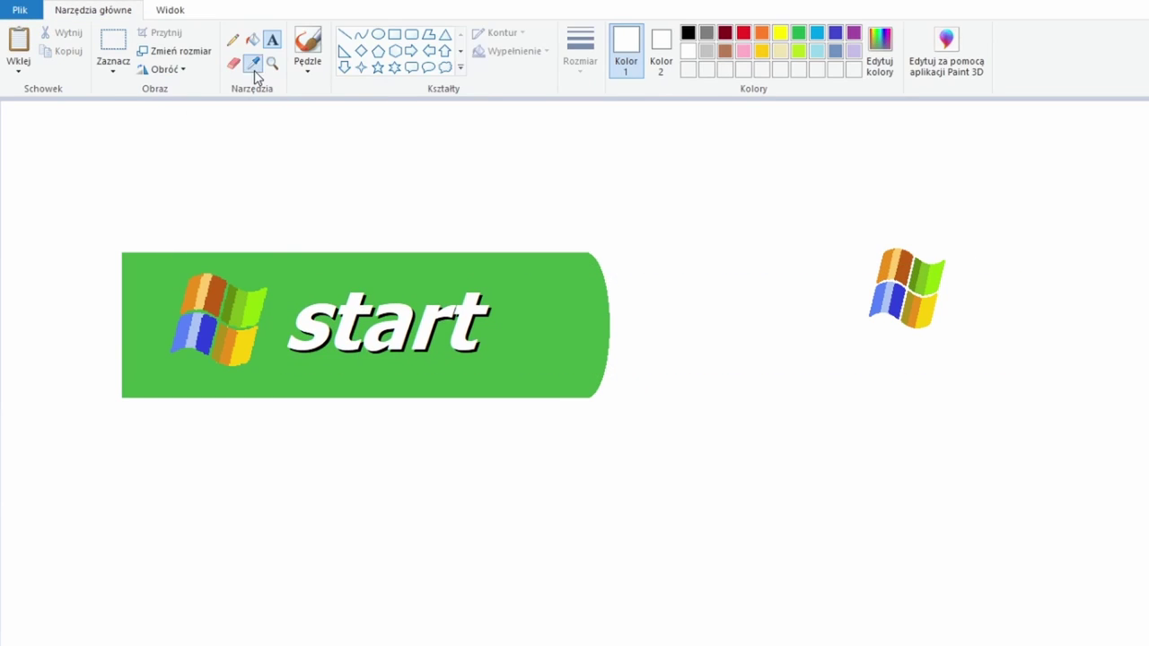
Draw a rounded rectangle inside the button and fill the outer rim dark green.
left_click(584, 317)
left_click(378, 34)
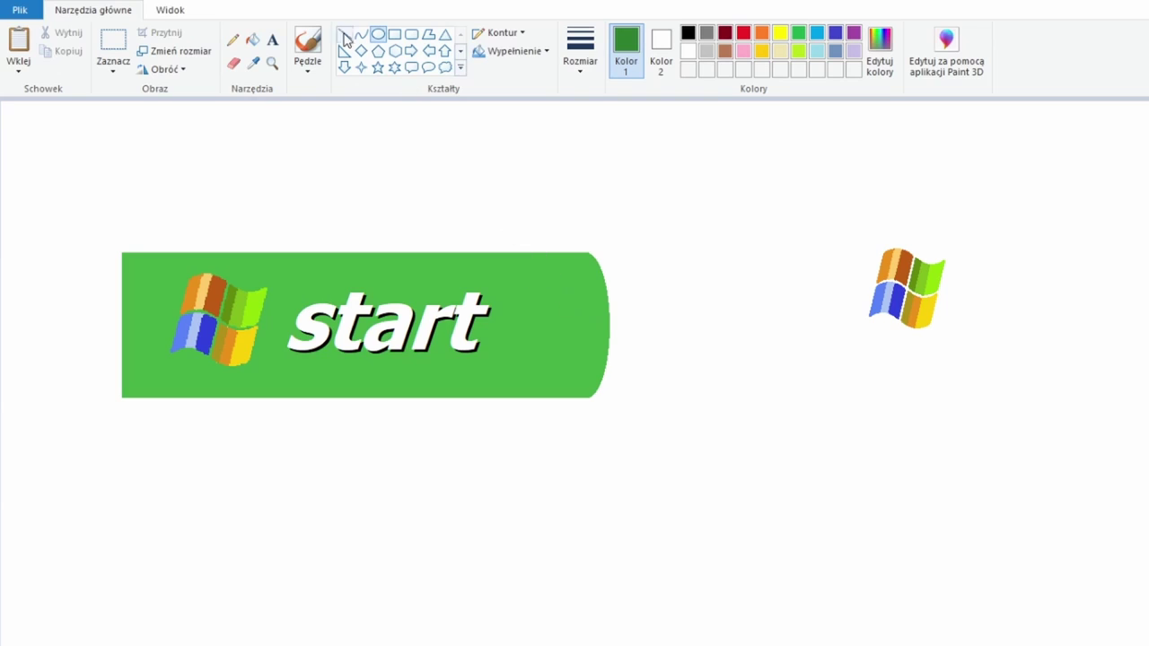
left_click(411, 34)
left_click_drag(156, 266, 575, 378)
left_click(252, 40)
left_click(602, 307)
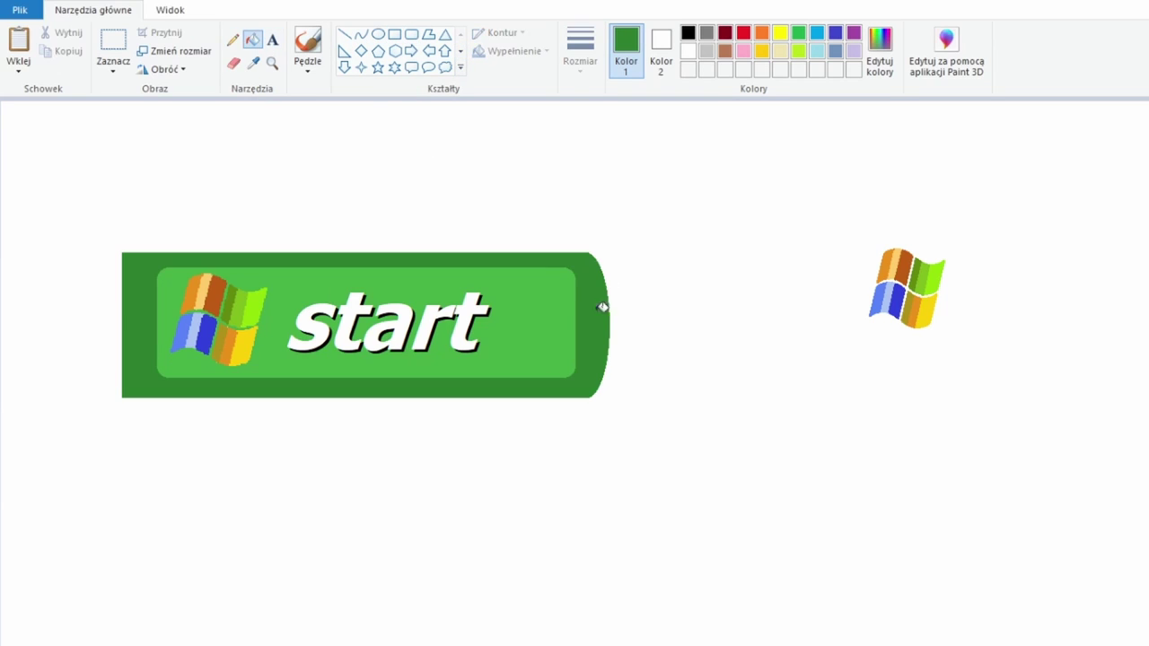
Draw a bevel line at the top corner and fill the top strip light green.
left_click(538, 287)
left_click(344, 33)
left_click_drag(572, 269, 596, 258)
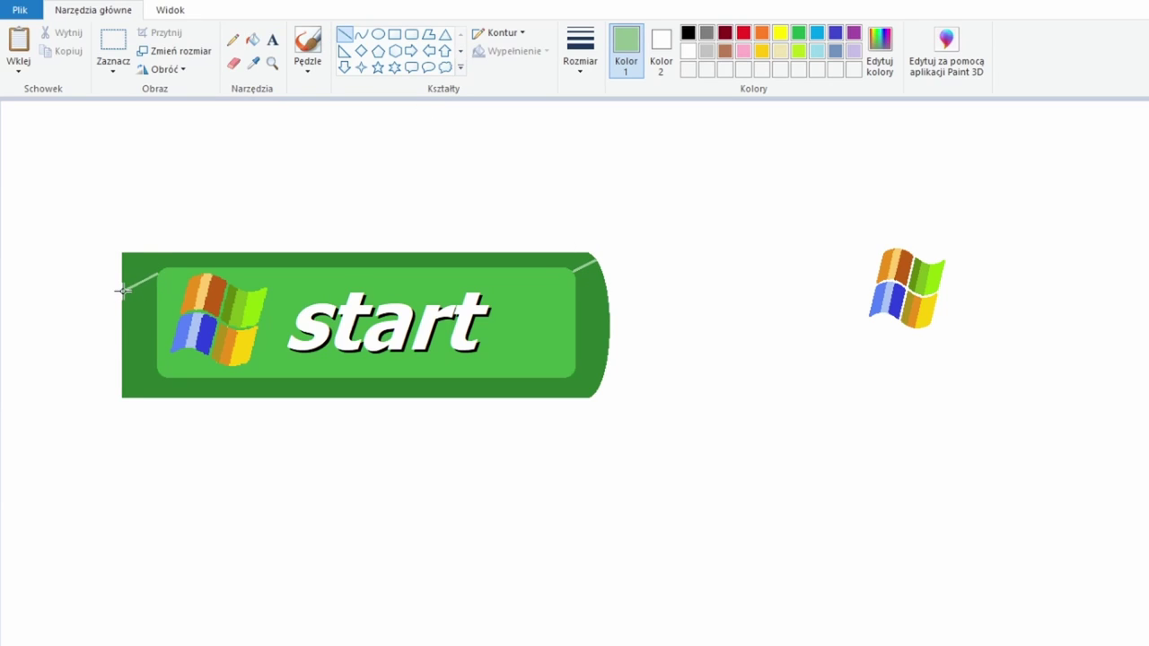
left_click(253, 39)
left_click(359, 260)
Sample medium green and fill the button's right end and left side faces lighter green.
left_click(252, 62)
left_click(139, 377)
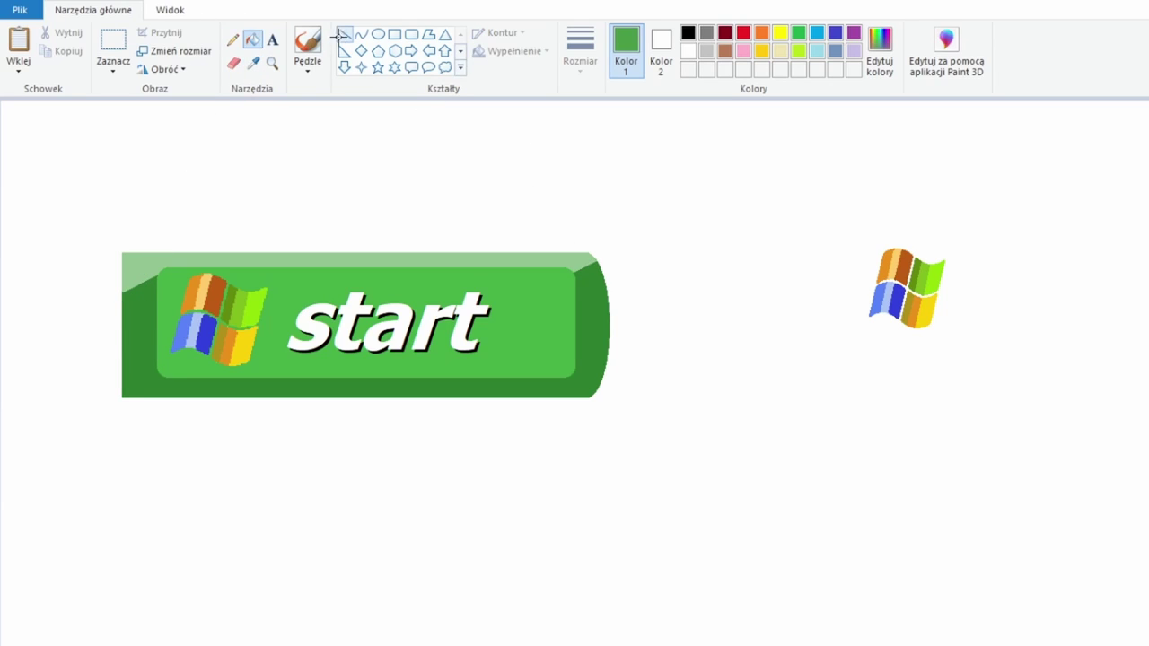
left_click(233, 63)
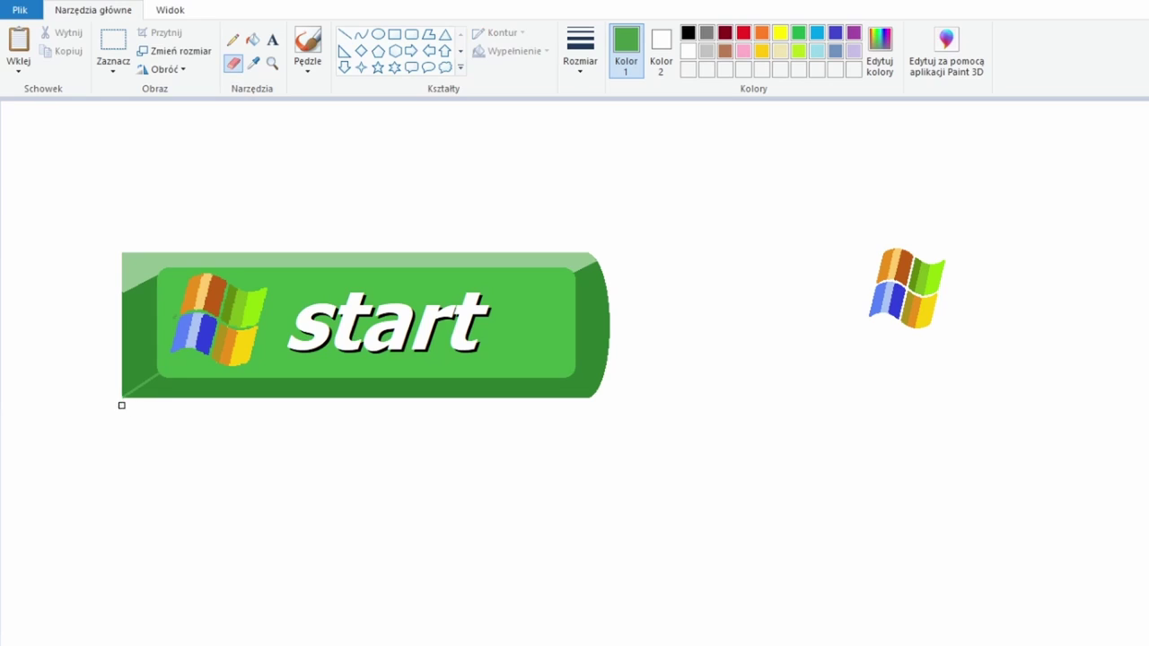
left_click(346, 36)
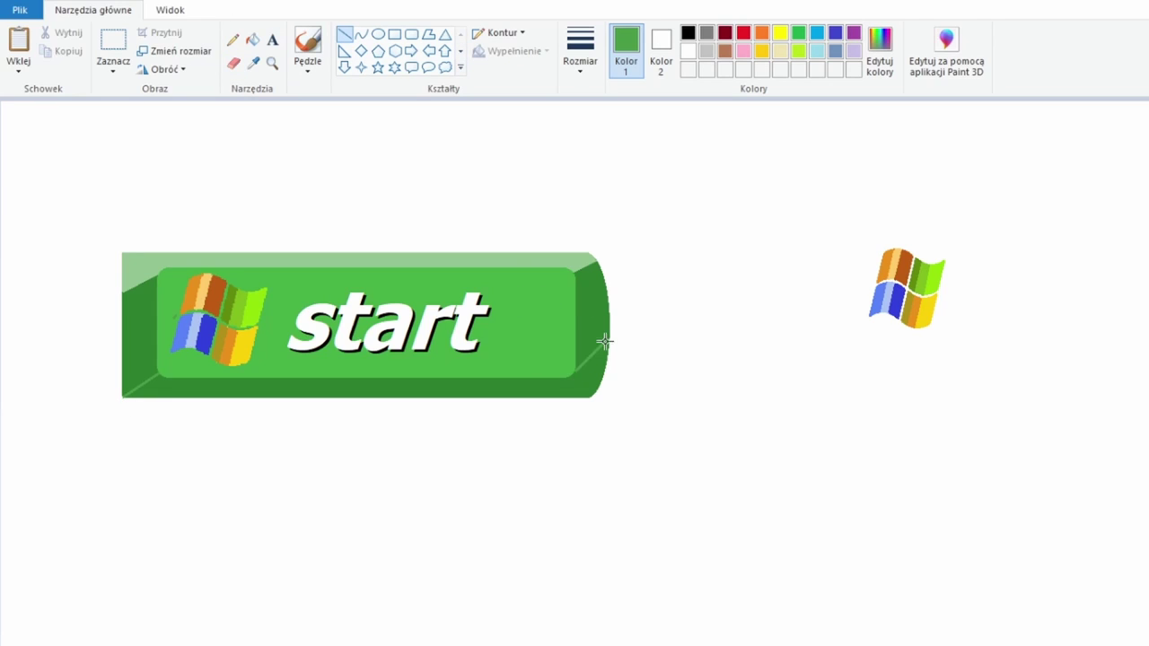
left_click(252, 40)
left_click(593, 305)
left_click(139, 336)
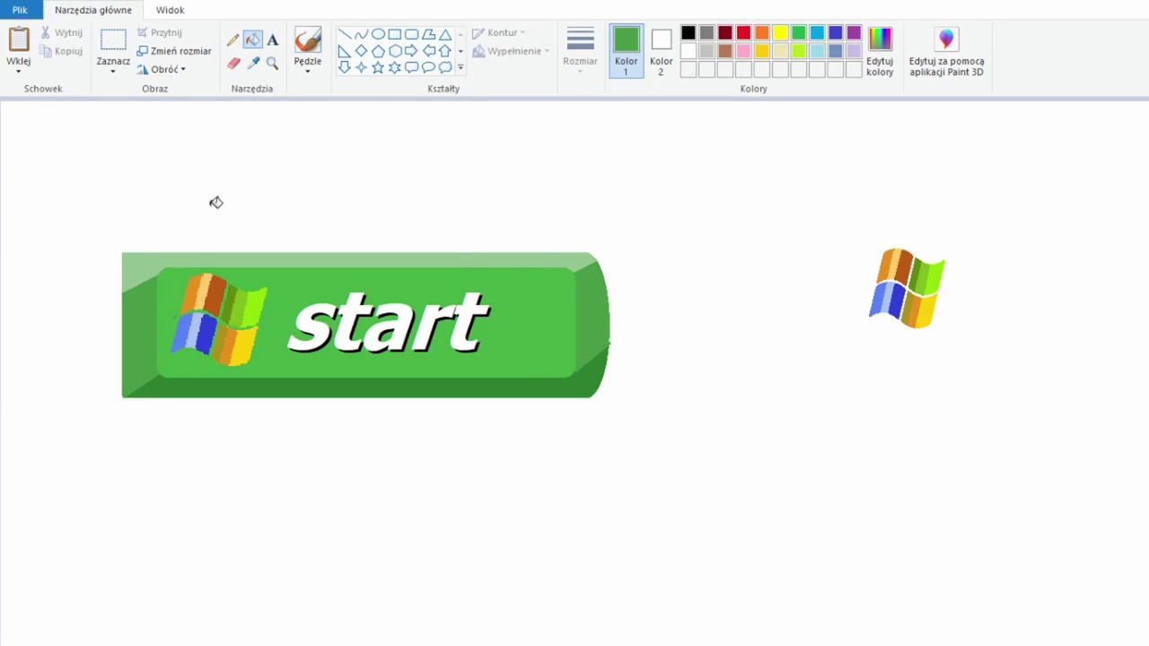
Delete the small Windows logo and move the start button toward the canvas centre.
left_click(113, 40)
left_click_drag(803, 218, 1021, 351)
key("Delete")
mouse_move(64, 197)
left_mouse_down()
mouse_move(508, 405)
mouse_move(610, 415)
left_mouse_up()
left_click_drag(480, 342, 684, 367)
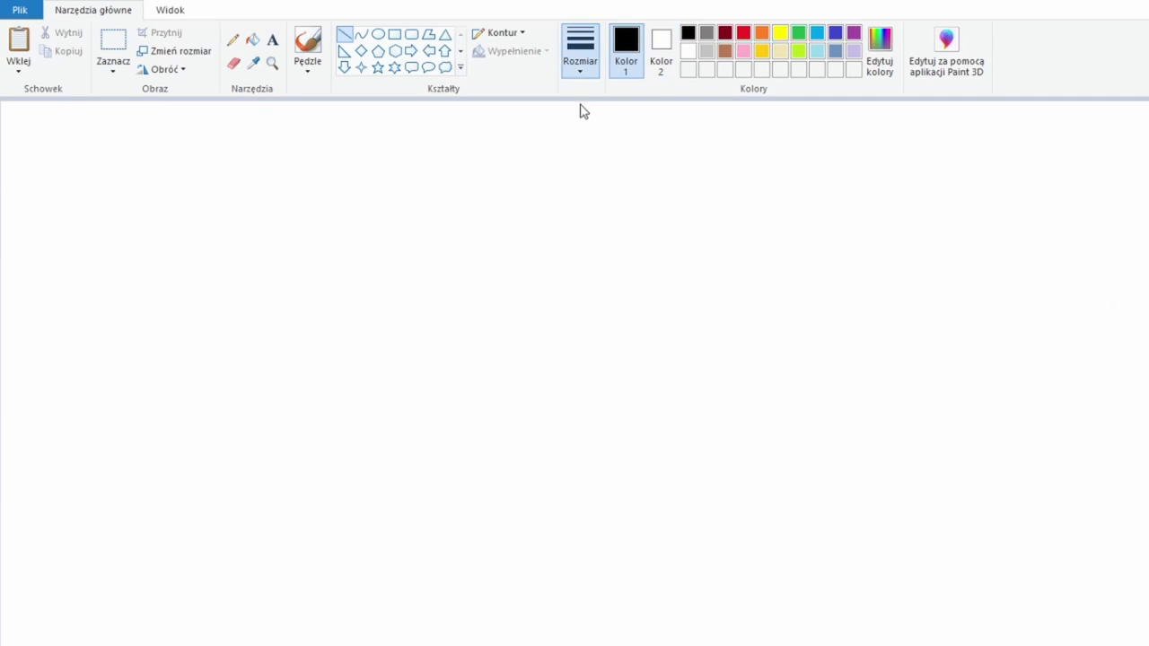
Draw a slanted black line and paste a copy of it beside the original.
left_click_drag(381, 187, 341, 305)
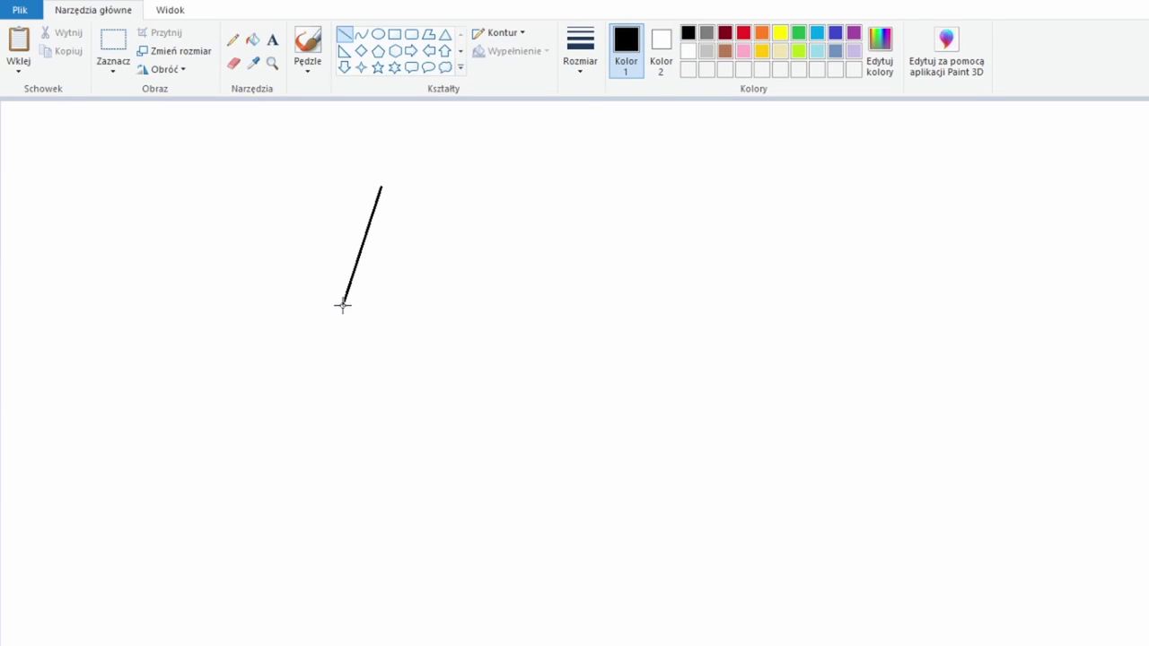
left_click(113, 49)
key("ctrl+v")
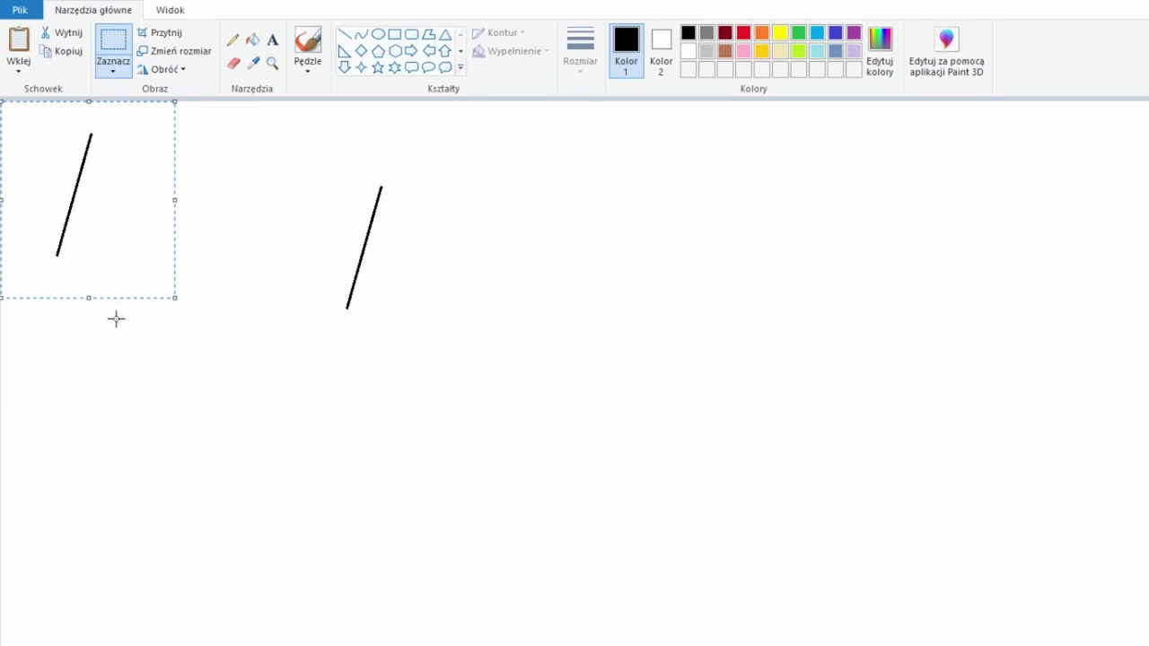
left_click_drag(53, 198, 467, 261)
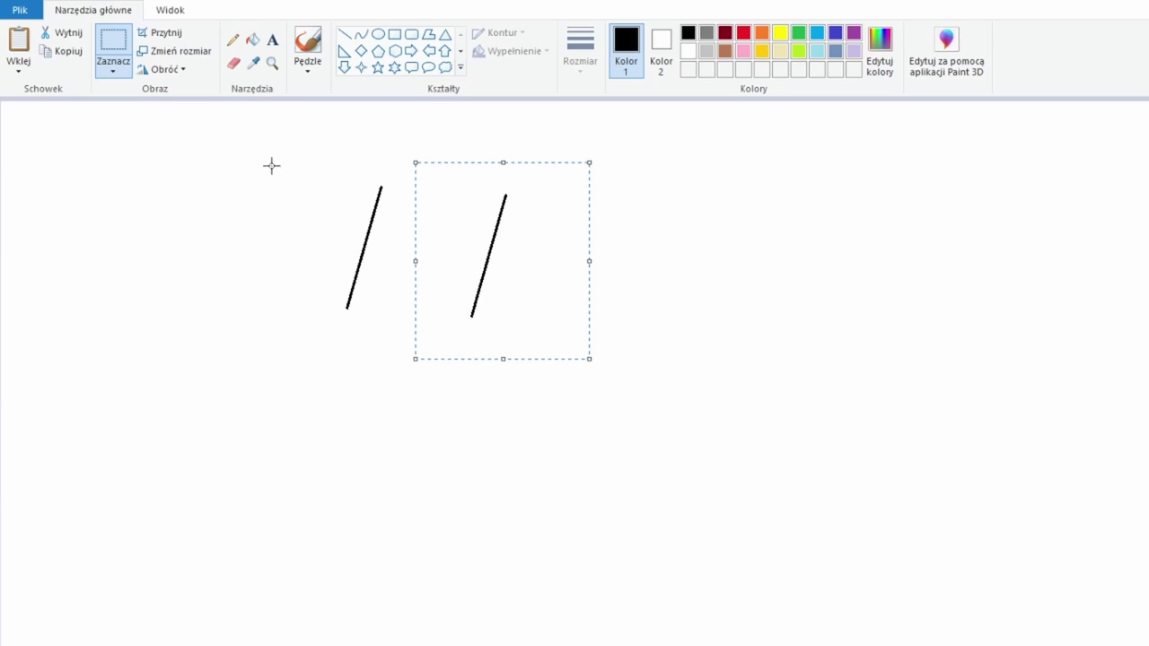
Join the tops of the two slanted lines with a gently upward-curving arch.
left_click(361, 34)
left_click_drag(381, 186, 506, 193)
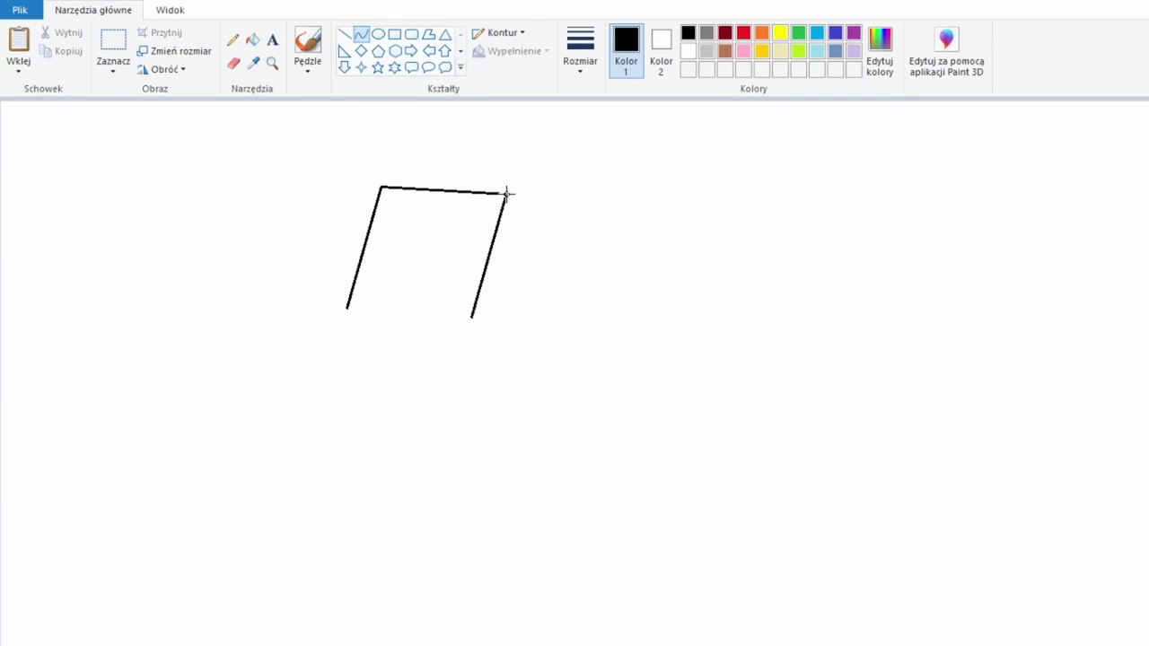
mouse_move(419, 167)
left_mouse_down()
mouse_move(480, 165)
mouse_move(444, 157)
left_mouse_up()
key("ctrl+z")
mouse_move(381, 187)
left_mouse_down()
mouse_move(506, 193)
mouse_move(474, 156)
mouse_move(496, 160)
left_mouse_up()
key("ctrl+z")
mouse_move(380, 187)
left_mouse_down()
mouse_move(507, 193)
mouse_move(418, 165)
mouse_move(711, 195)
left_mouse_up()
Copy the arch and place it across the bottom of the two lines.
left_click(113, 45)
left_click_drag(598, 182, 769, 236)
key("ctrl+c")
key("ctrl+v")
left_click_drag(89, 134, 431, 185)
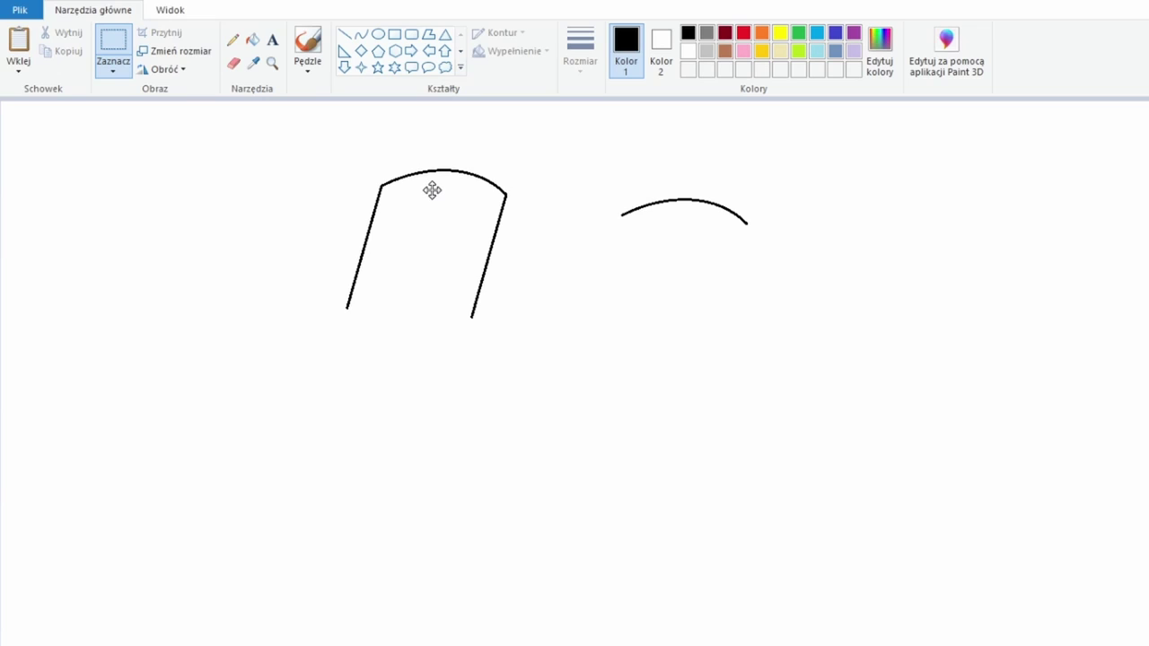
mouse_move(738, 215)
left_mouse_down()
mouse_move(470, 313)
mouse_move(462, 306)
left_mouse_up()
left_click(107, 149)
Fill the closed pane black and place a duplicate pane below it.
left_click(252, 40)
left_click(409, 211)
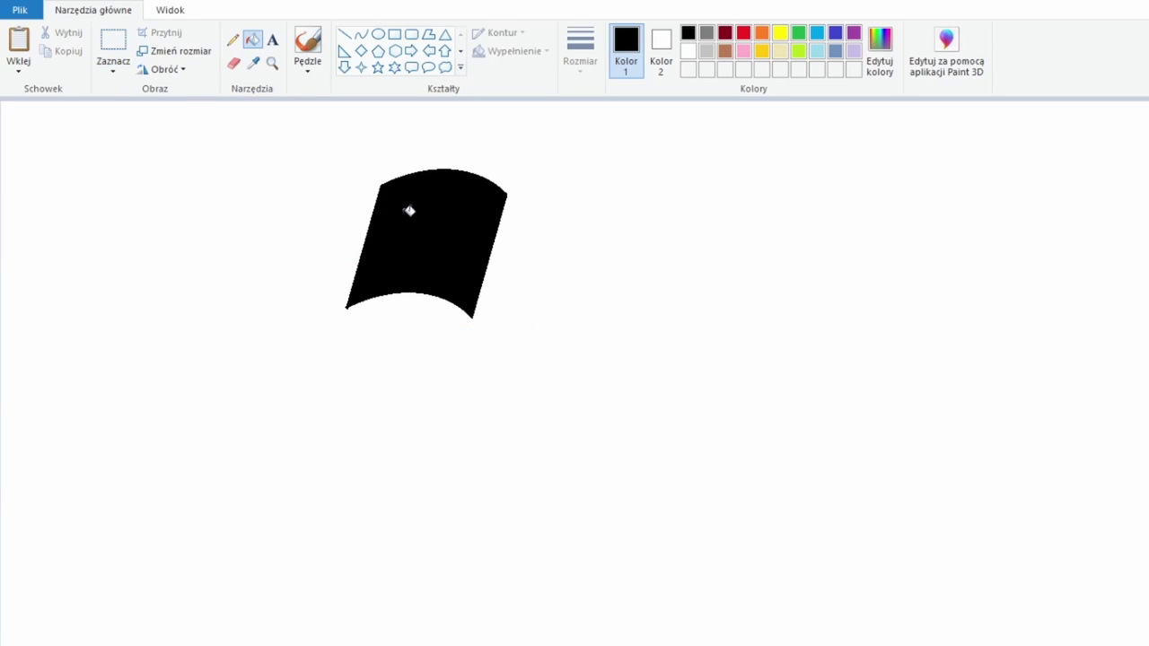
left_click(113, 45)
left_click_drag(300, 152, 569, 369)
key("ctrl+c")
key("ctrl+v")
mouse_move(96, 211)
left_mouse_down()
mouse_move(398, 405)
mouse_move(358, 399)
left_mouse_up()
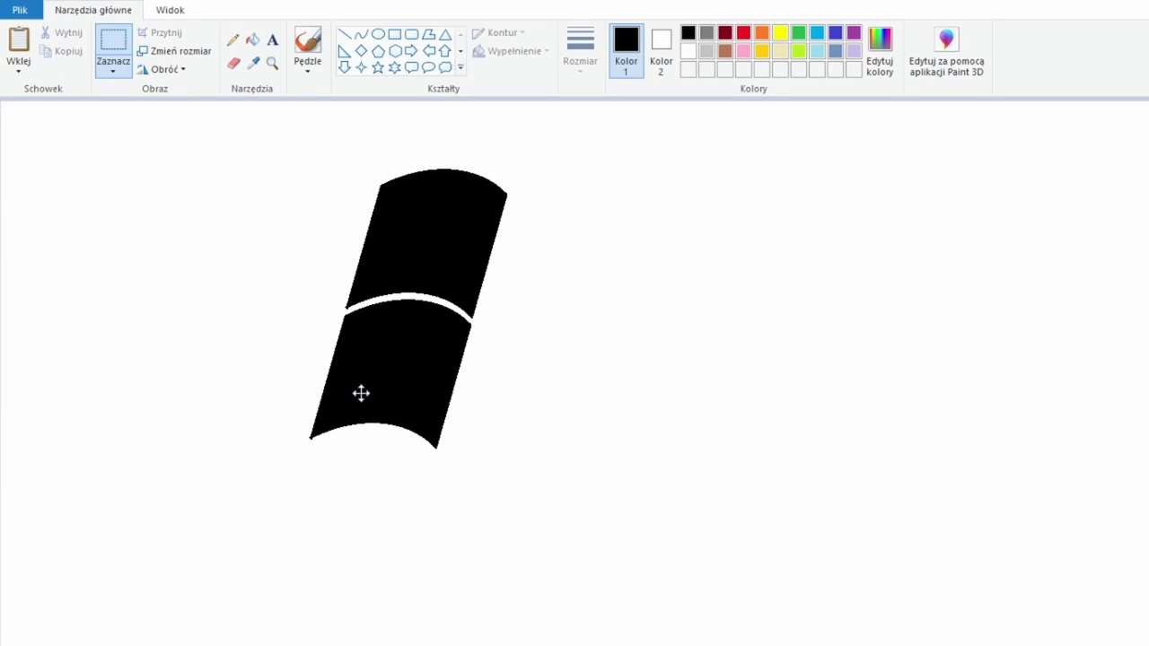
Duplicate the left half of the flag, rotate it 180°, and place it on the right.
left_click_drag(278, 131, 561, 505)
key("ctrl+c")
key("ctrl+v")
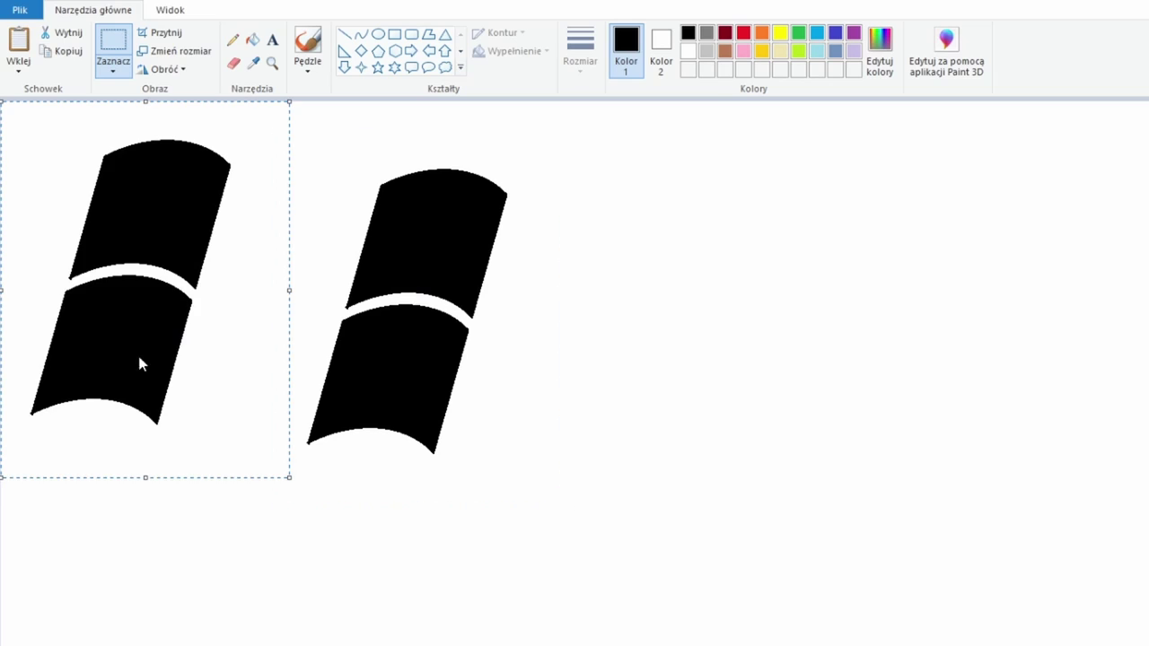
right_click(143, 366)
left_click(377, 581)
left_click_drag(159, 372, 545, 420)
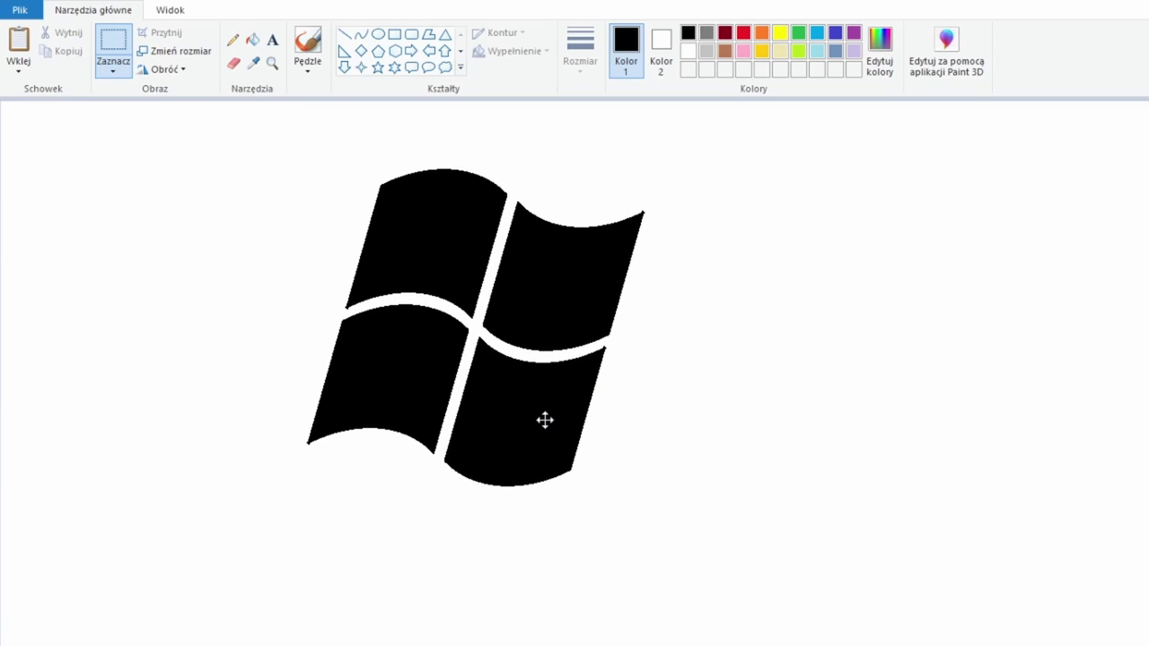
Fill the flag panes red (top-left), green (top-right), orange (bottom-right) and blue (bottom-left).
left_click(253, 40)
left_click(743, 33)
left_click(465, 205)
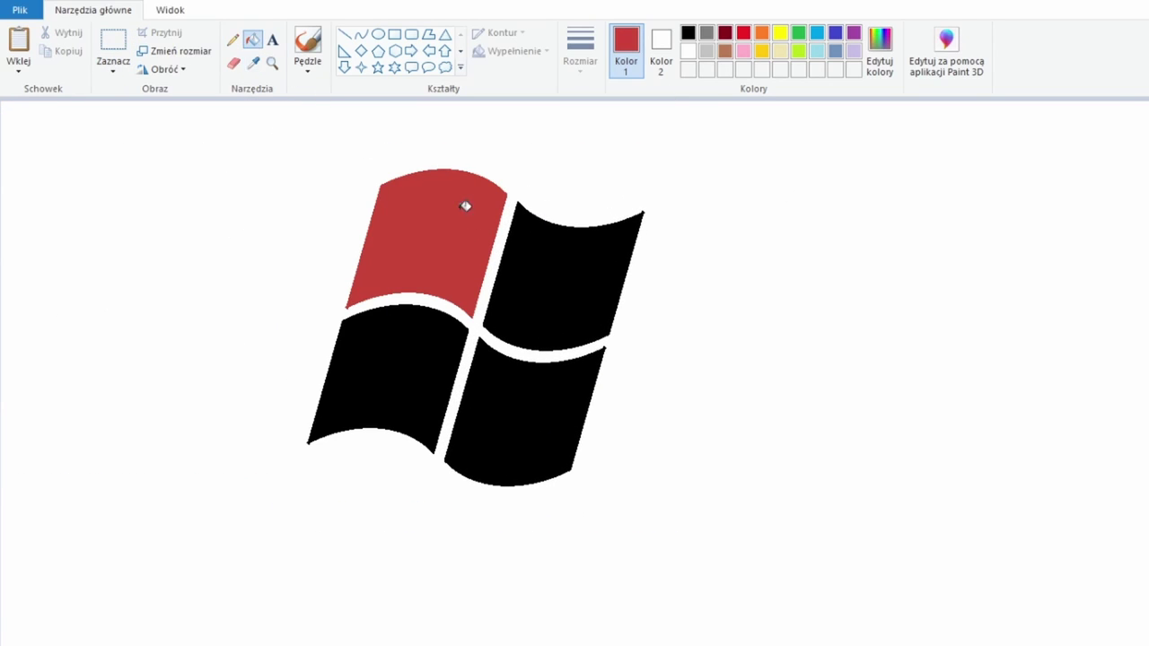
left_click(797, 32)
left_click(607, 281)
left_click(761, 32)
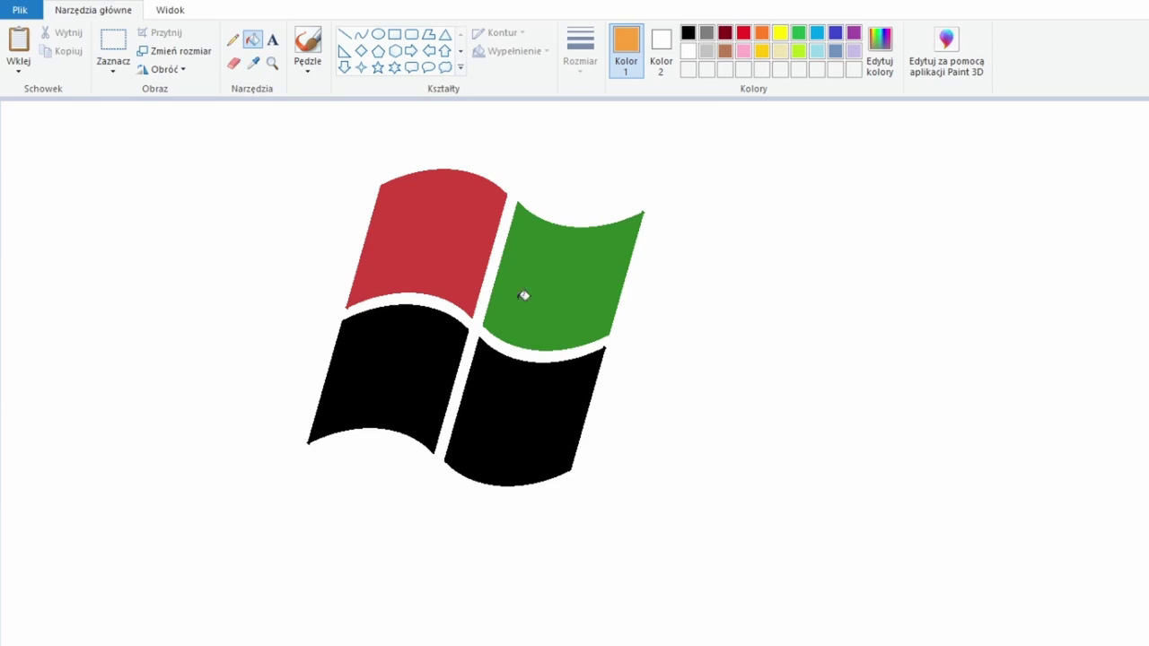
left_click(524, 295)
left_click(253, 62)
left_click(1143, 174)
left_click(403, 367)
Duplicate the coloured flag, move the copy to the right, and enlarge it.
left_click(113, 50)
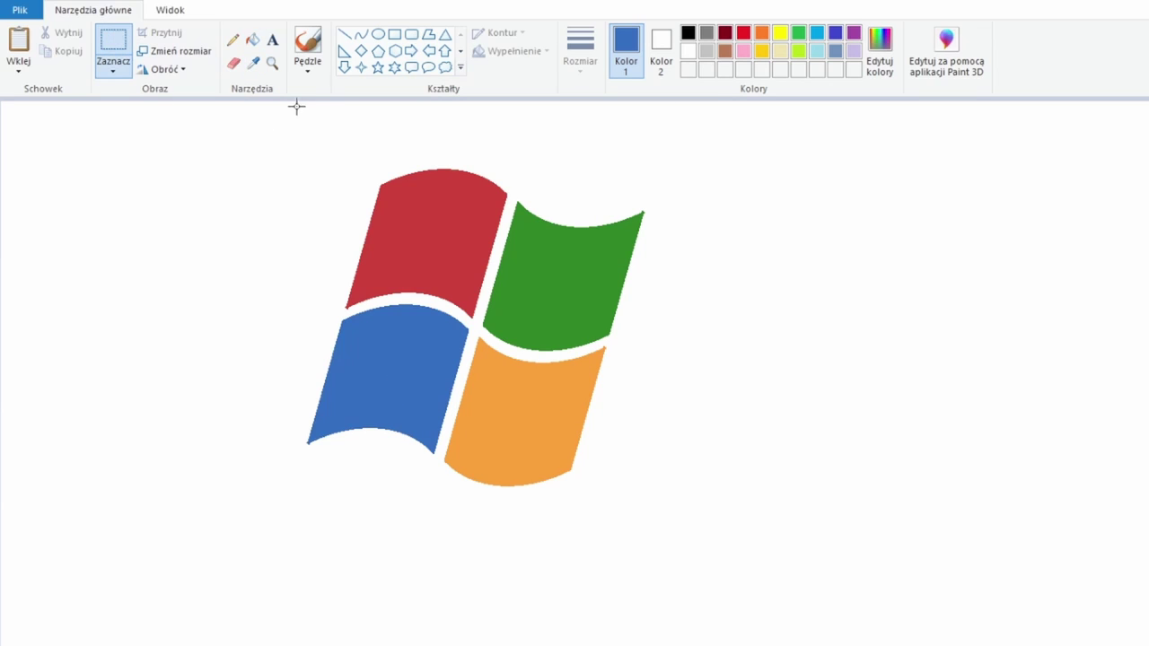
mouse_move(256, 137)
left_mouse_down()
mouse_move(717, 500)
mouse_move(685, 511)
left_mouse_up()
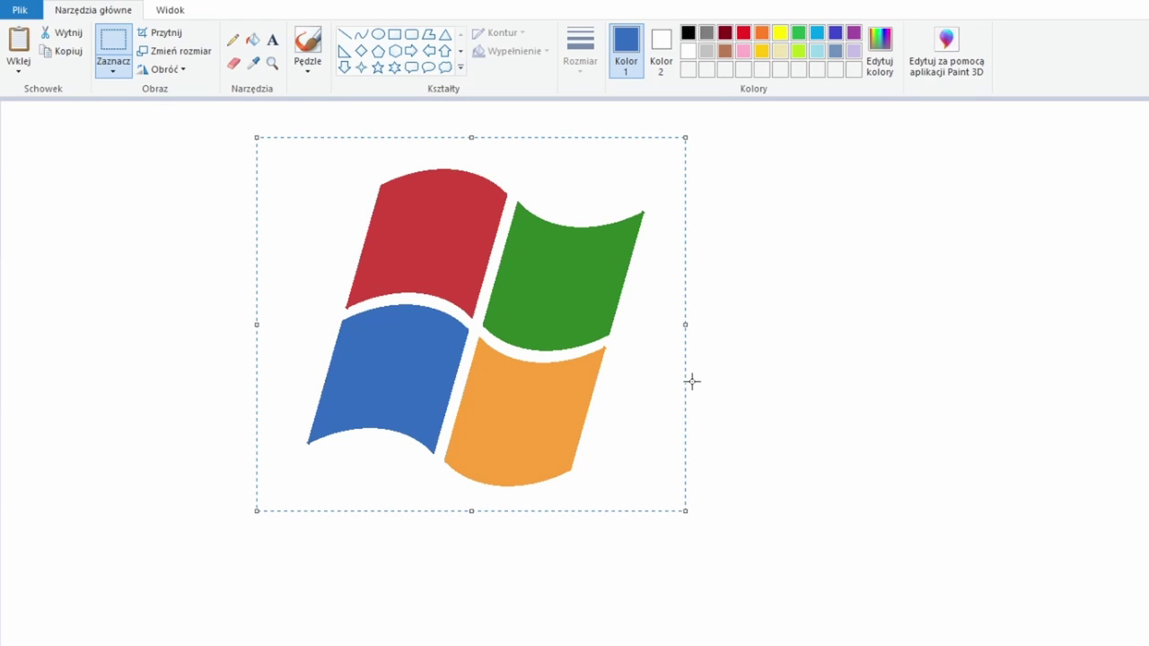
key("ctrl+c")
key("ctrl+v")
left_click_drag(269, 297, 901, 364)
left_click_drag(1054, 538, 1071, 560)
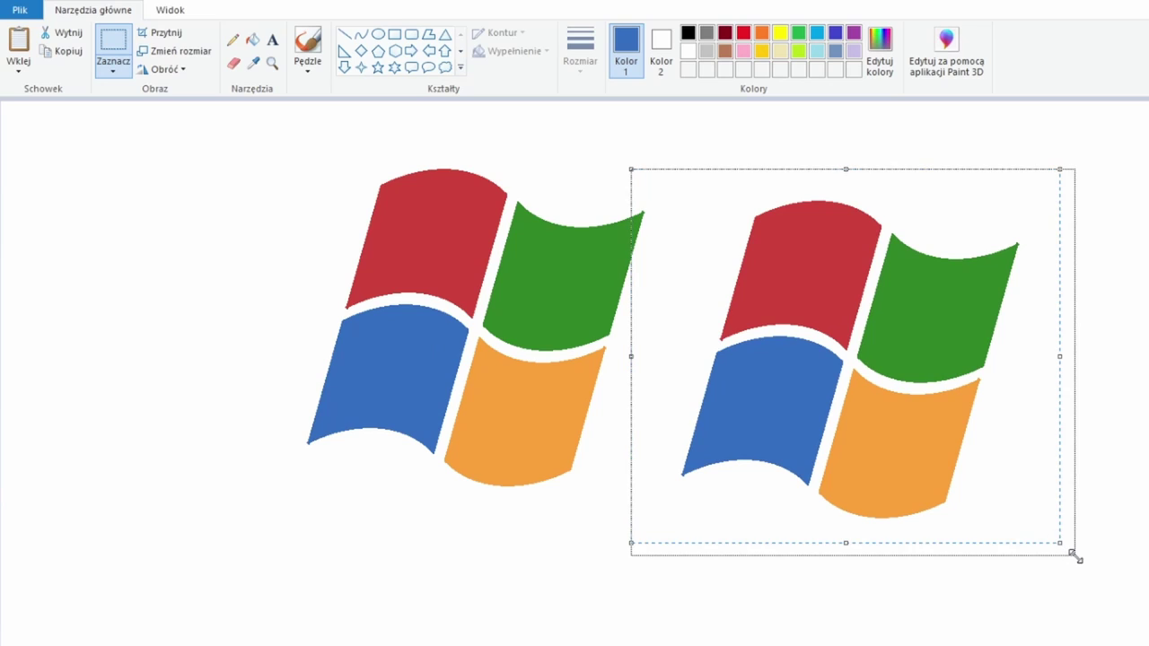
Fill all panes of the copy light grey and shift the coloured flag up-left.
left_click(252, 40)
left_click(706, 51)
left_click(839, 254)
left_click(951, 315)
left_click(772, 413)
left_click(907, 448)
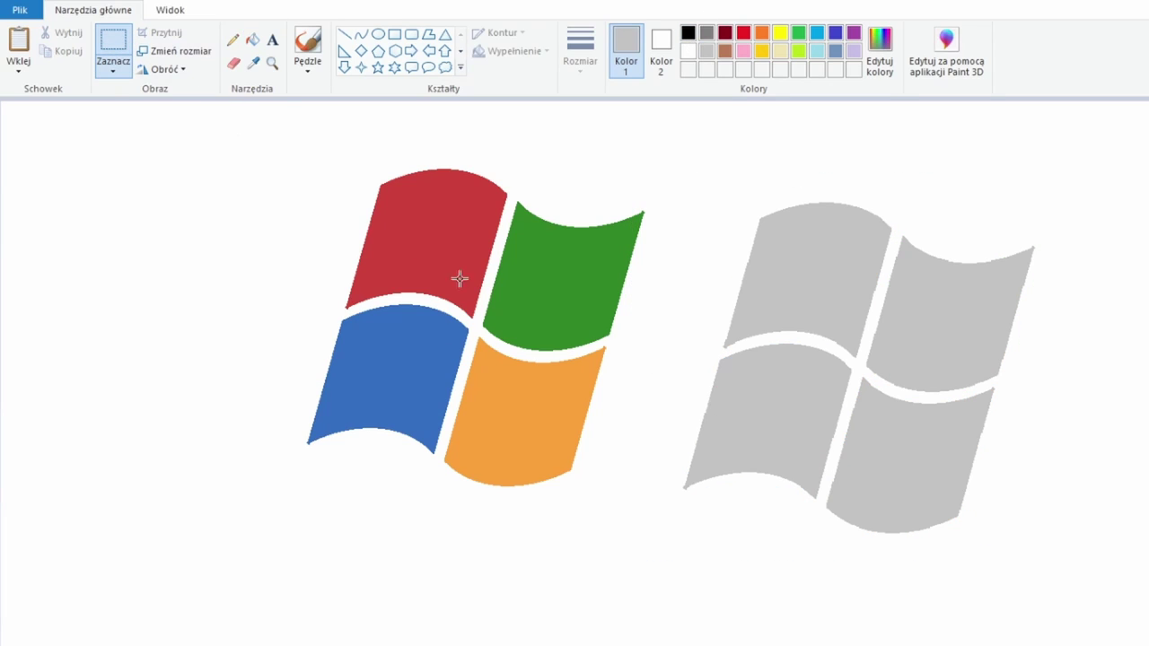
mouse_move(527, 457)
left_mouse_down()
mouse_move(907, 490)
mouse_move(439, 444)
left_mouse_up()
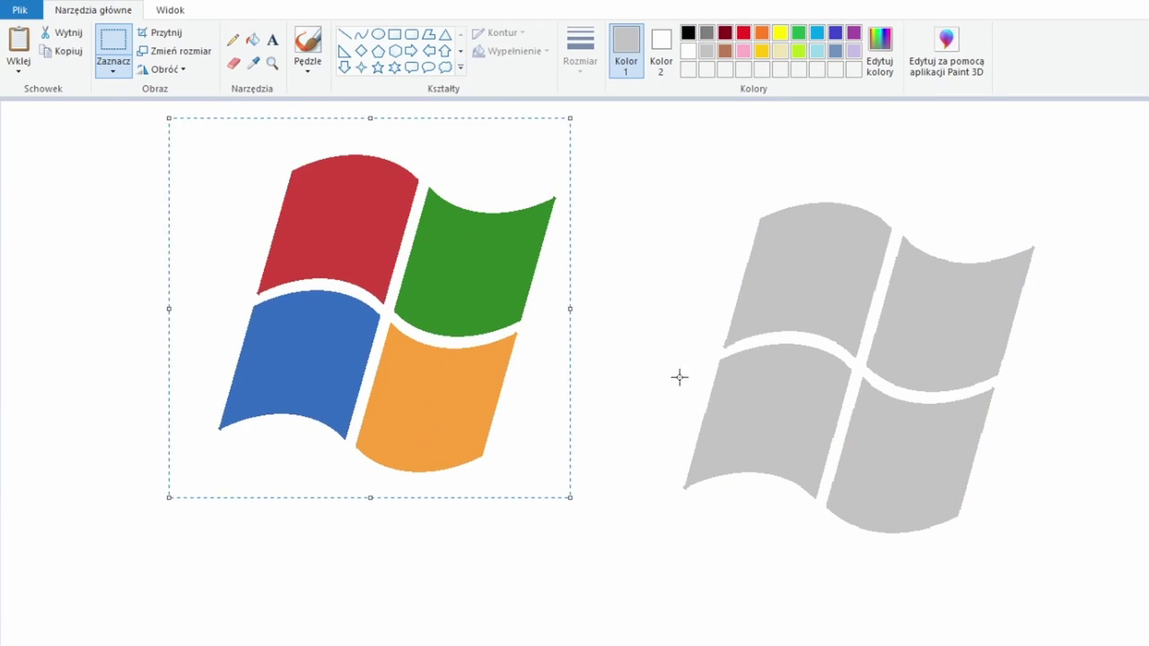
left_click(141, 201)
Outline the grey flag with a free-form selection, then clear the selection.
left_click_drag(897, 199, 896, 222)
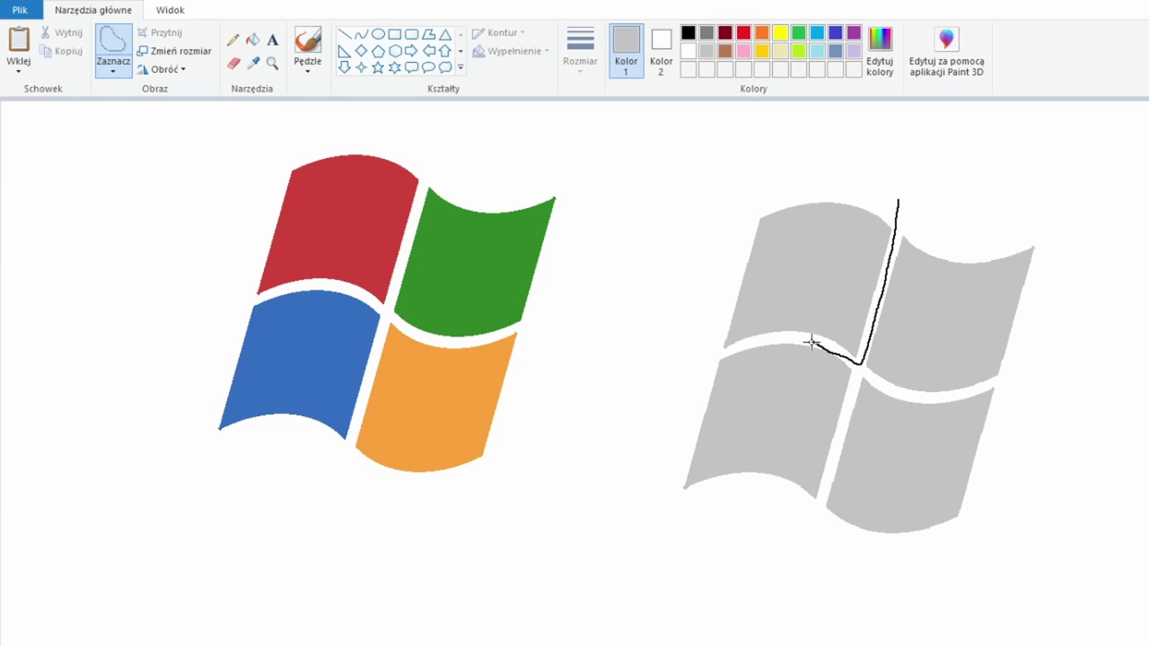
mouse_move(811, 341)
left_mouse_down()
mouse_move(762, 193)
mouse_move(901, 206)
left_mouse_up()
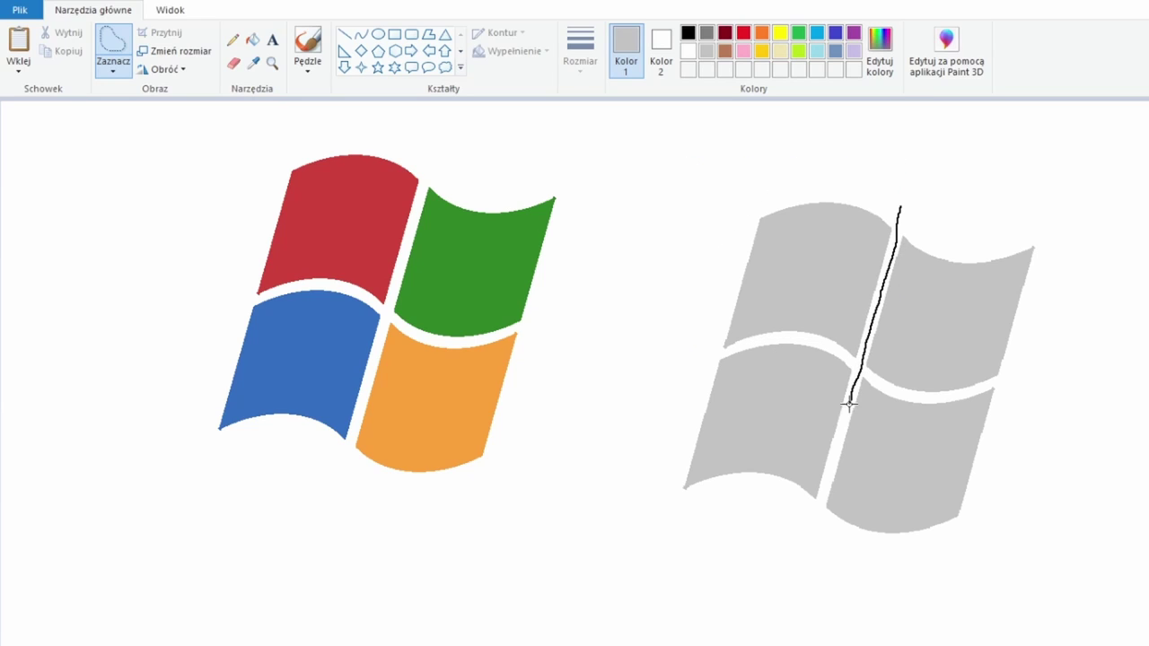
left_click_drag(822, 490, 741, 123)
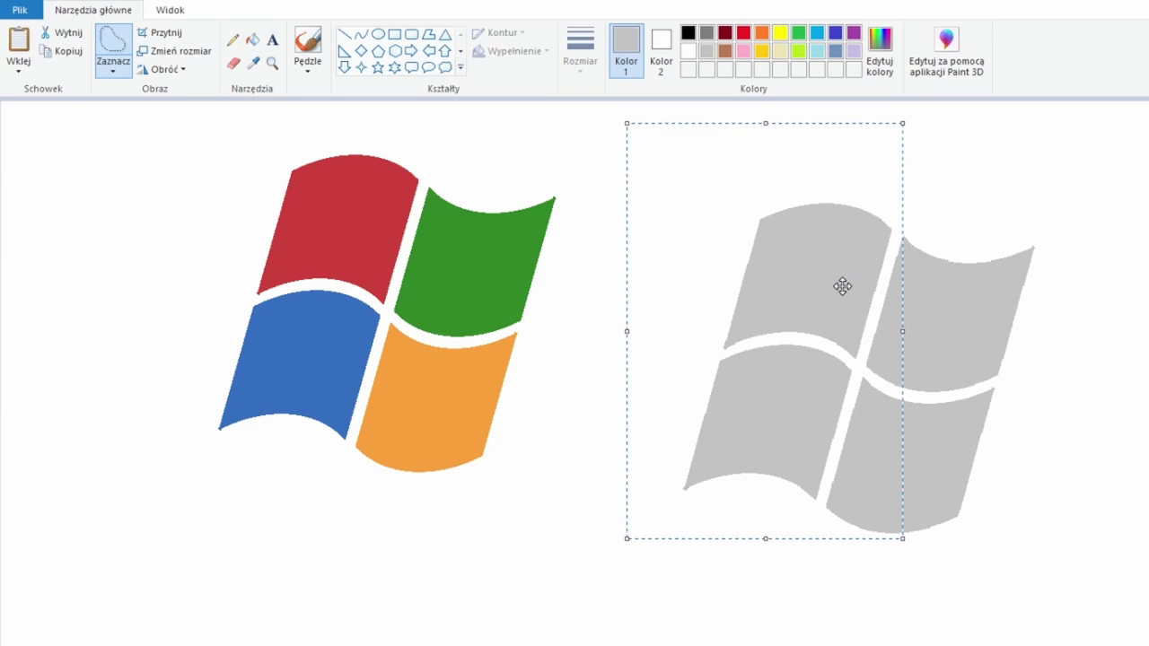
mouse_move(732, 173)
left_mouse_down()
mouse_move(688, 248)
mouse_move(770, 340)
left_mouse_up()
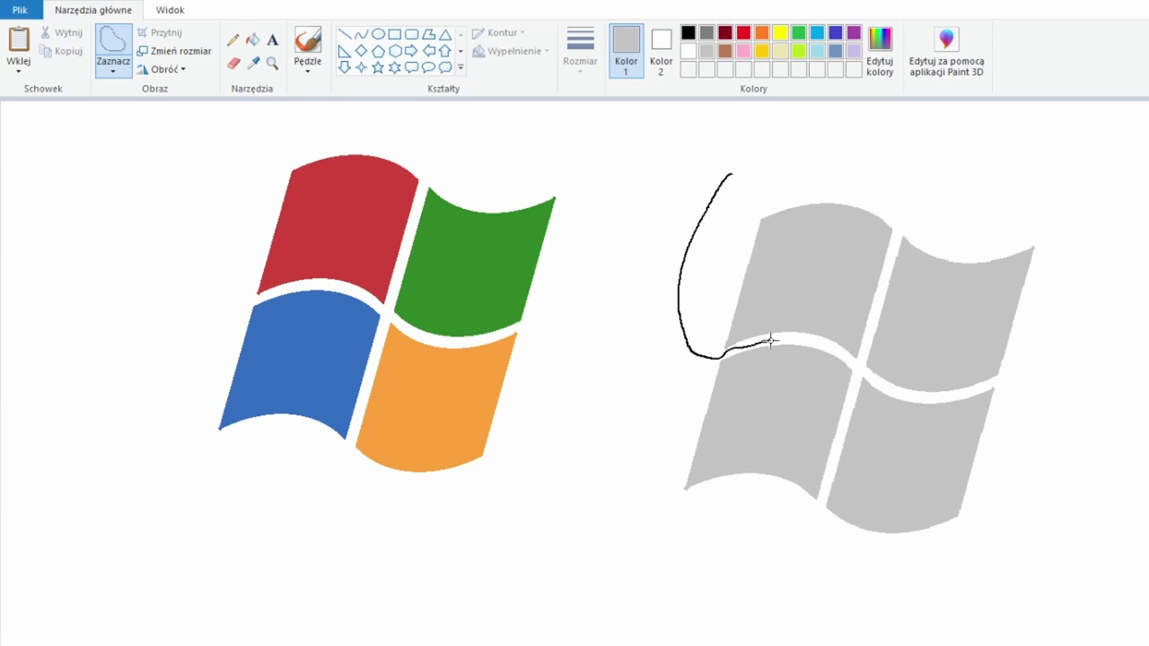
left_click_drag(975, 390, 748, 152)
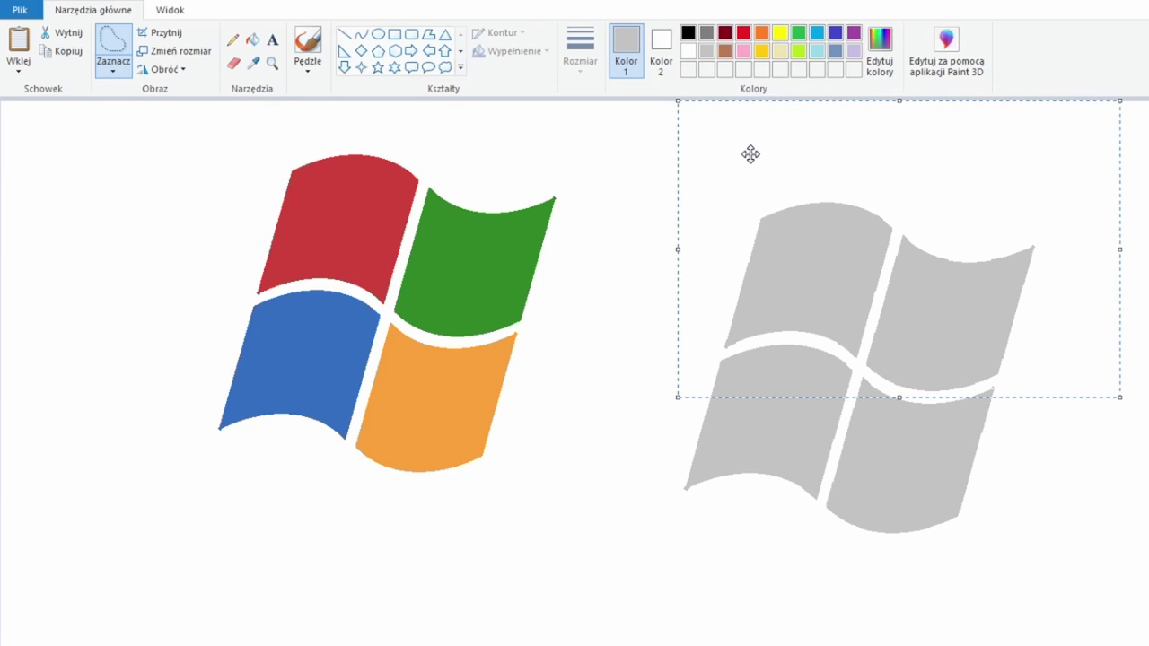
key("Escape")
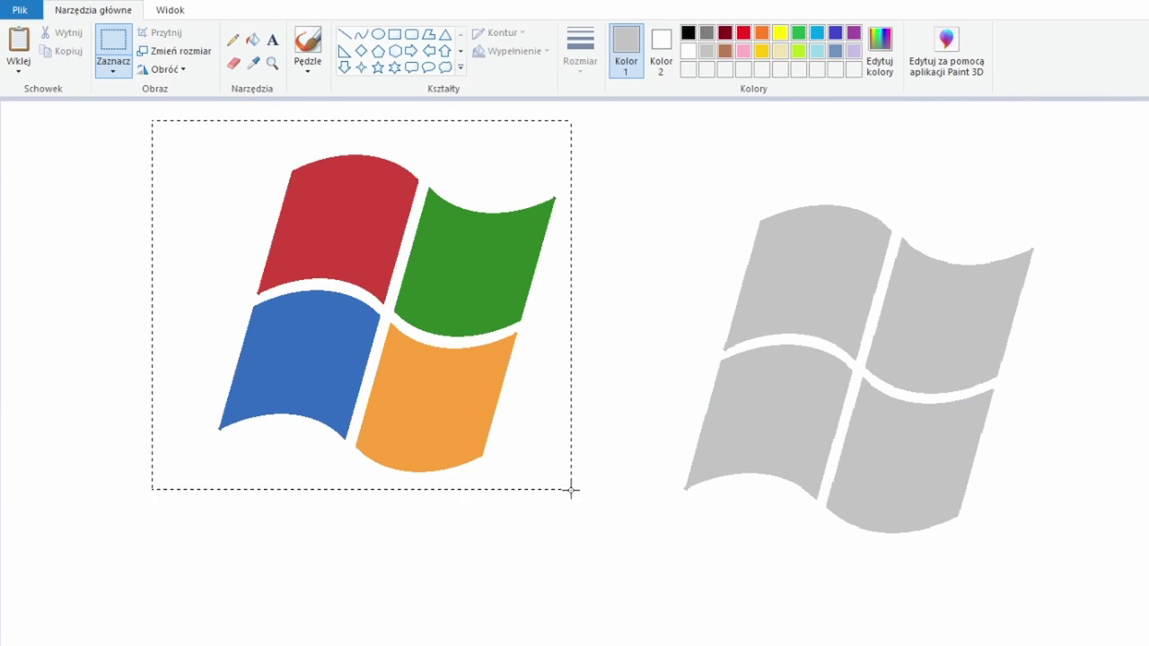
Try moving the coloured flag onto the grey copy, undoing so both stay side by side.
left_click_drag(419, 379, 893, 430)
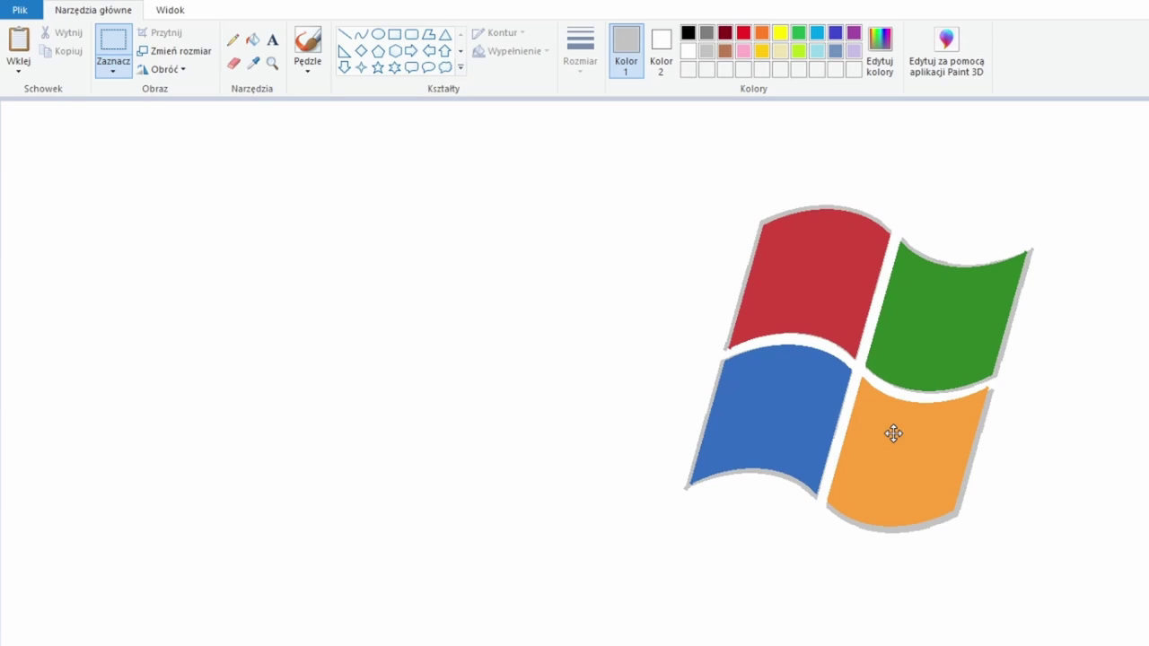
left_click(598, 343)
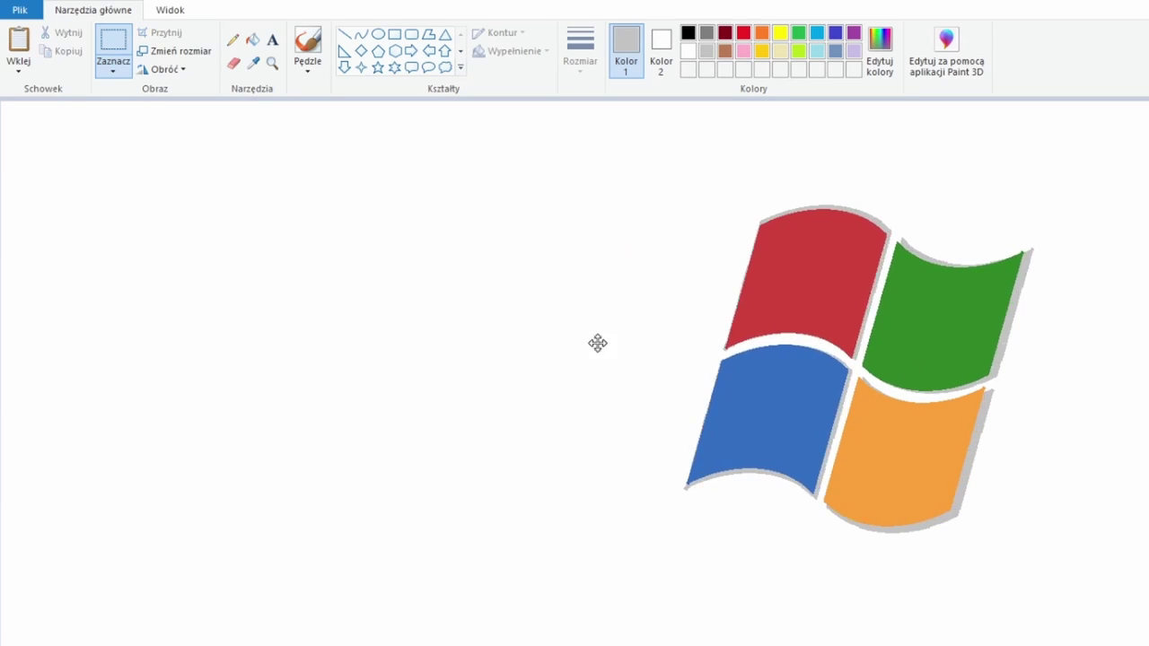
key("ctrl+z")
key("ctrl+z")
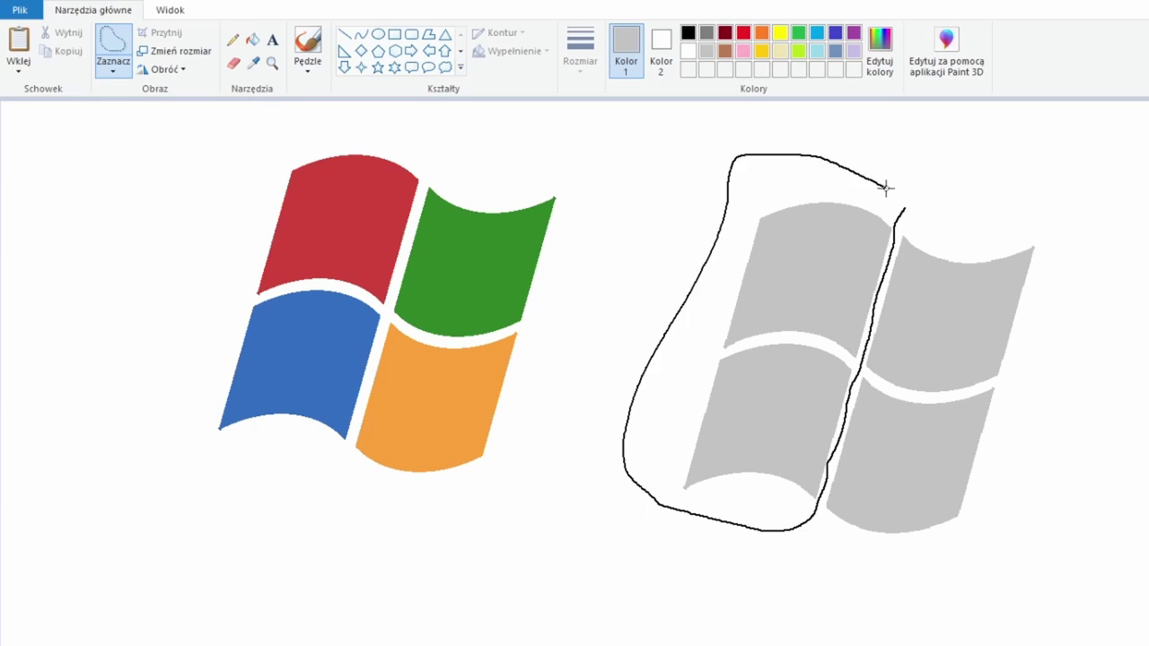
left_click_drag(824, 485, 885, 184)
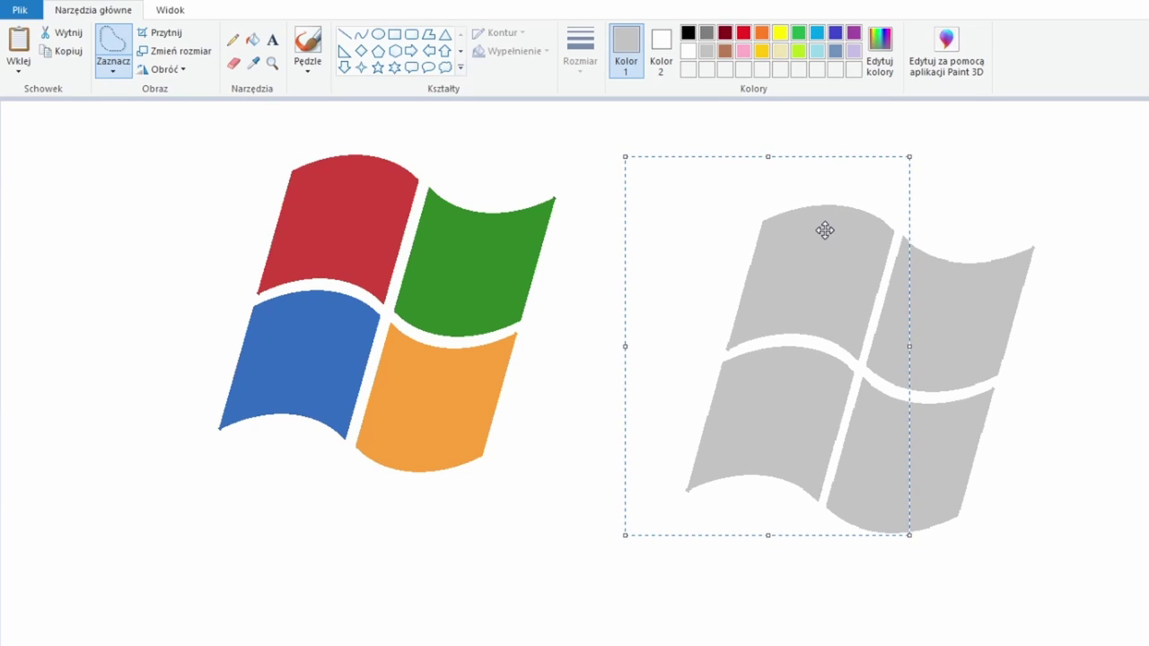
mouse_move(752, 229)
left_mouse_down()
mouse_move(687, 361)
mouse_move(788, 342)
left_mouse_up()
left_click_drag(1032, 377, 660, 354)
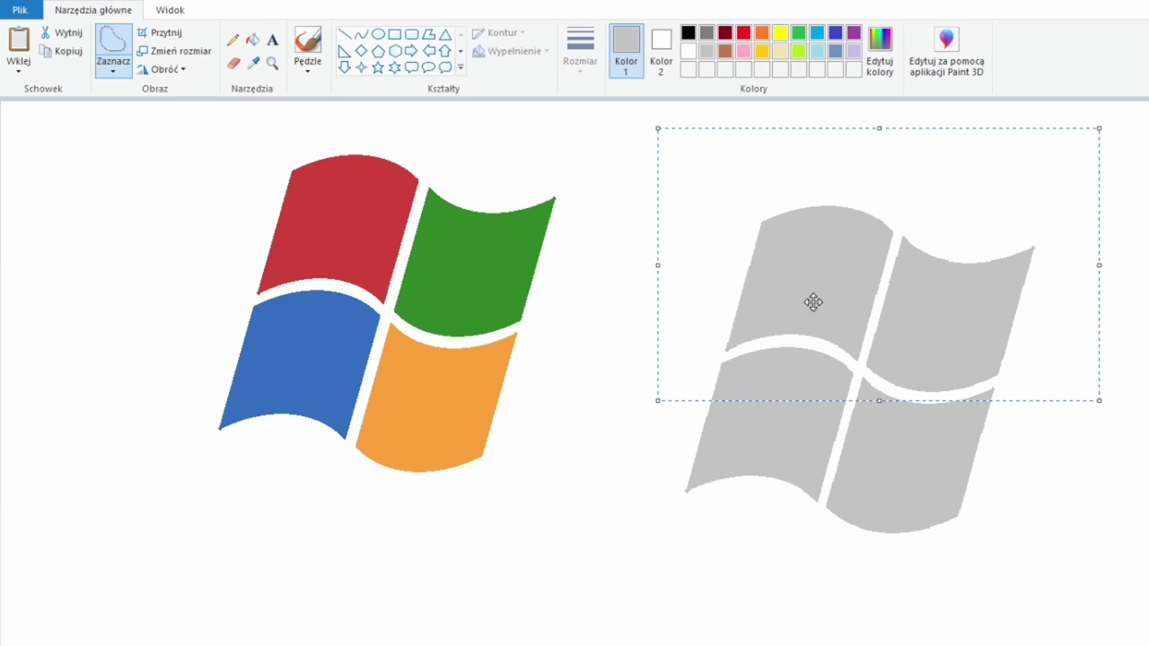
left_click_drag(167, 107, 569, 476)
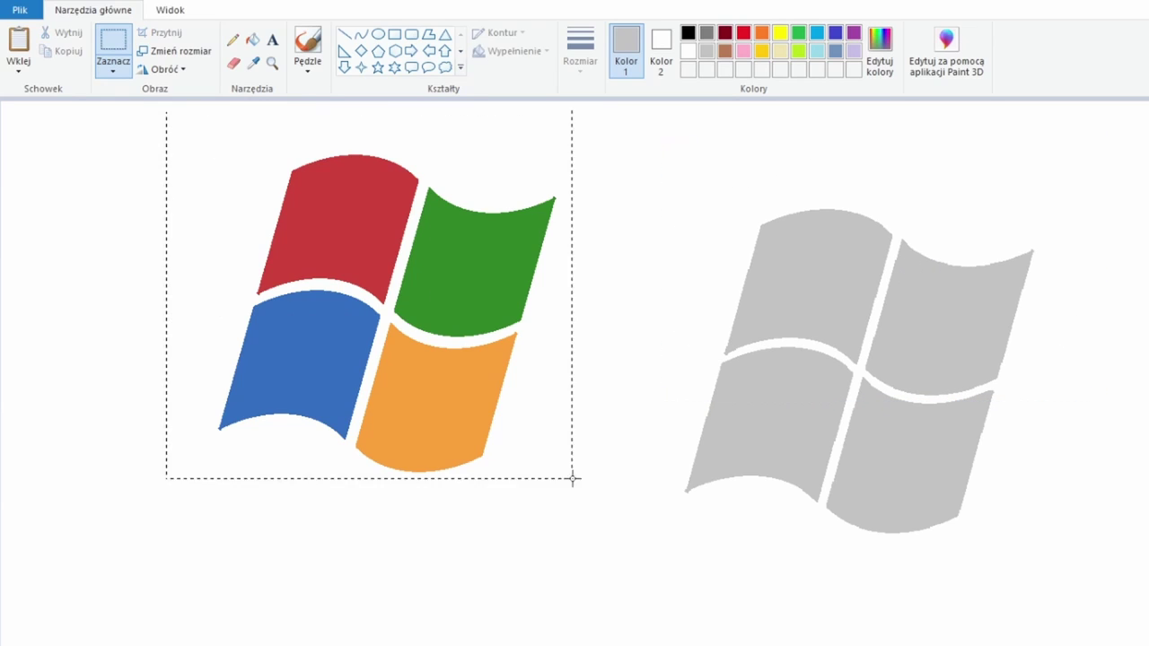
left_click_drag(458, 394, 933, 451)
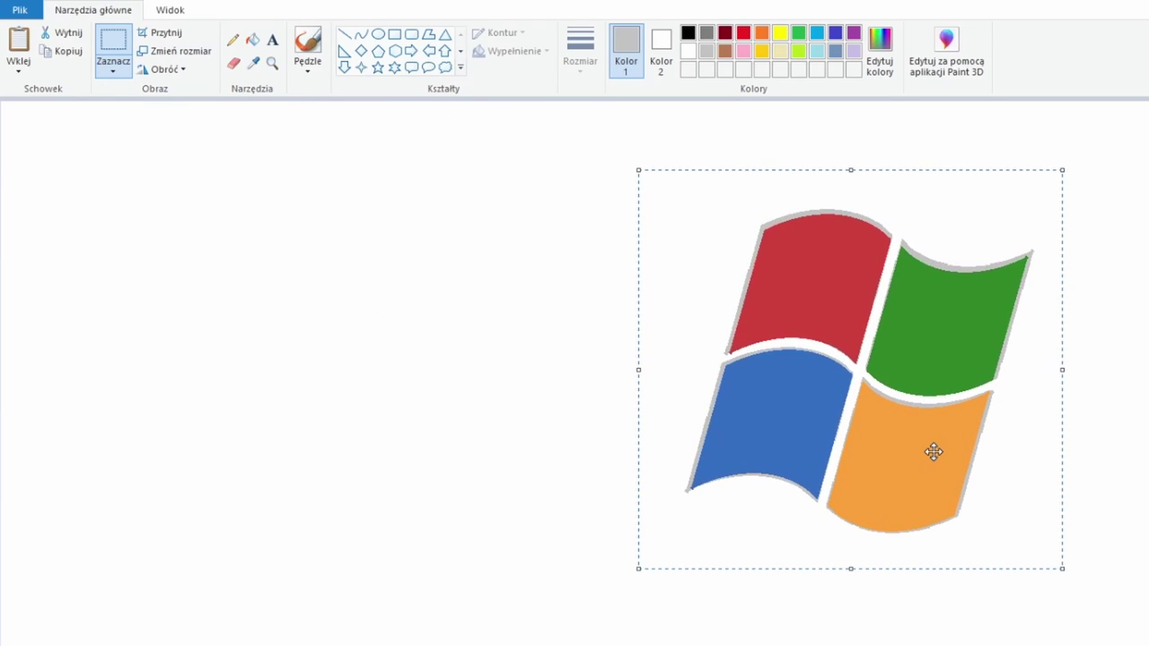
key("ctrl+z")
Draw black concentric circles outward from the centre of the coloured flag.
left_click(377, 34)
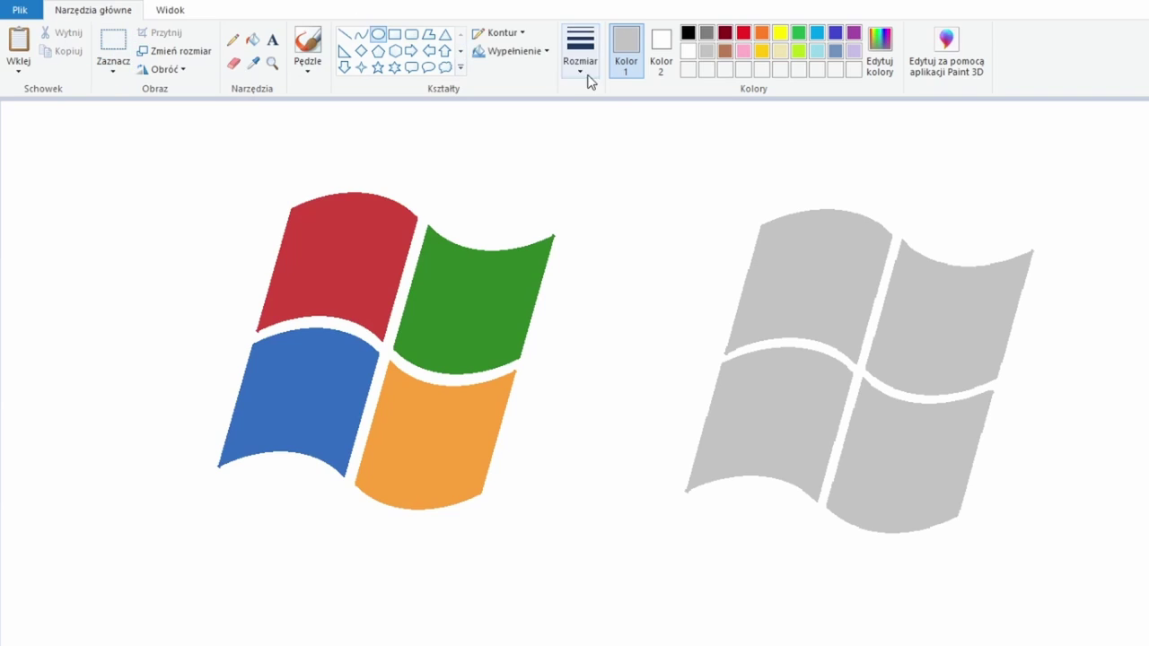
left_click(687, 33)
mouse_move(348, 320)
left_mouse_down()
mouse_move(409, 379)
mouse_move(342, 307)
mouse_move(459, 418)
left_mouse_up()
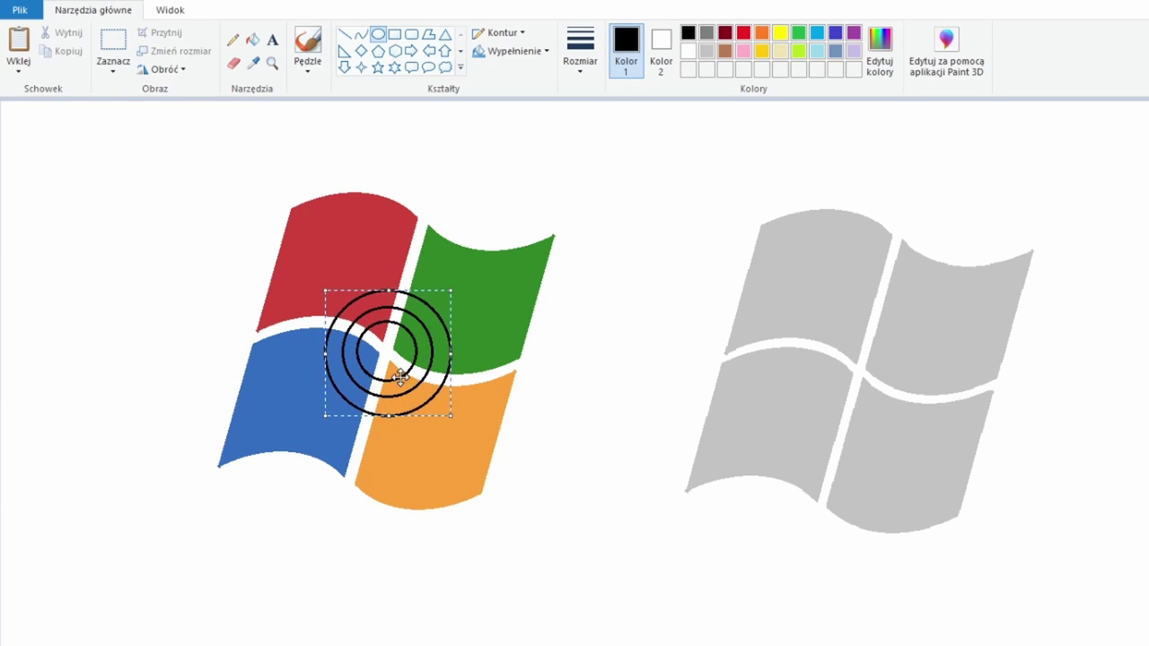
left_click_drag(286, 246, 476, 445)
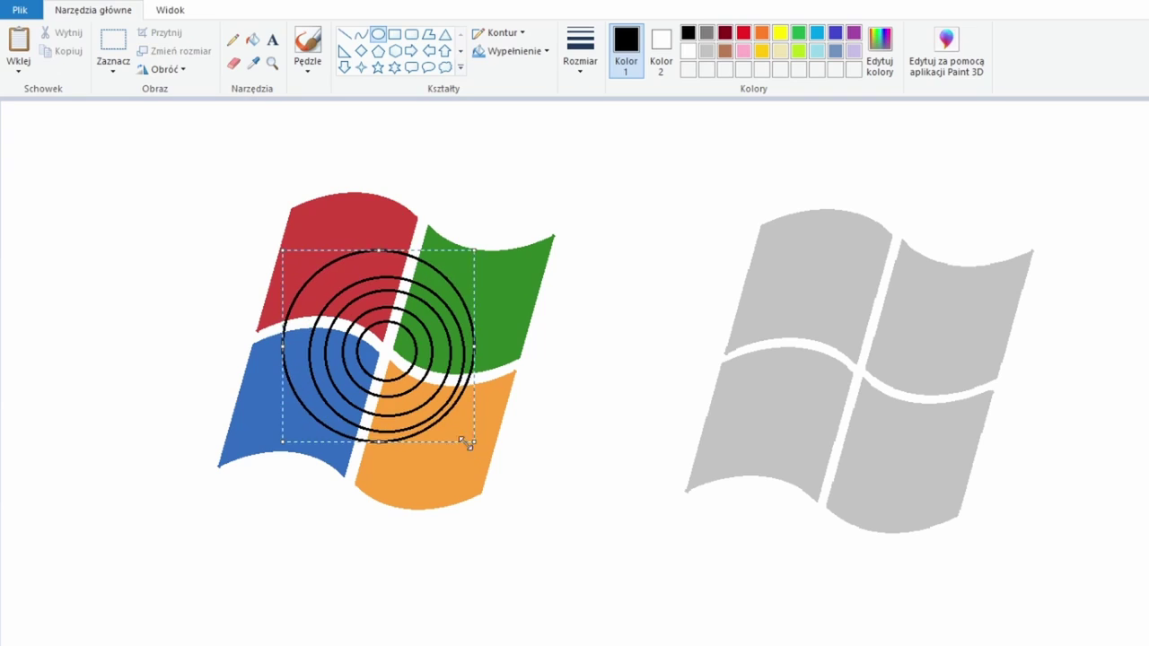
left_click_drag(260, 225, 511, 476)
Add an outermost black circle enclosing the whole flag, then zoom in.
left_click_drag(223, 172, 511, 488)
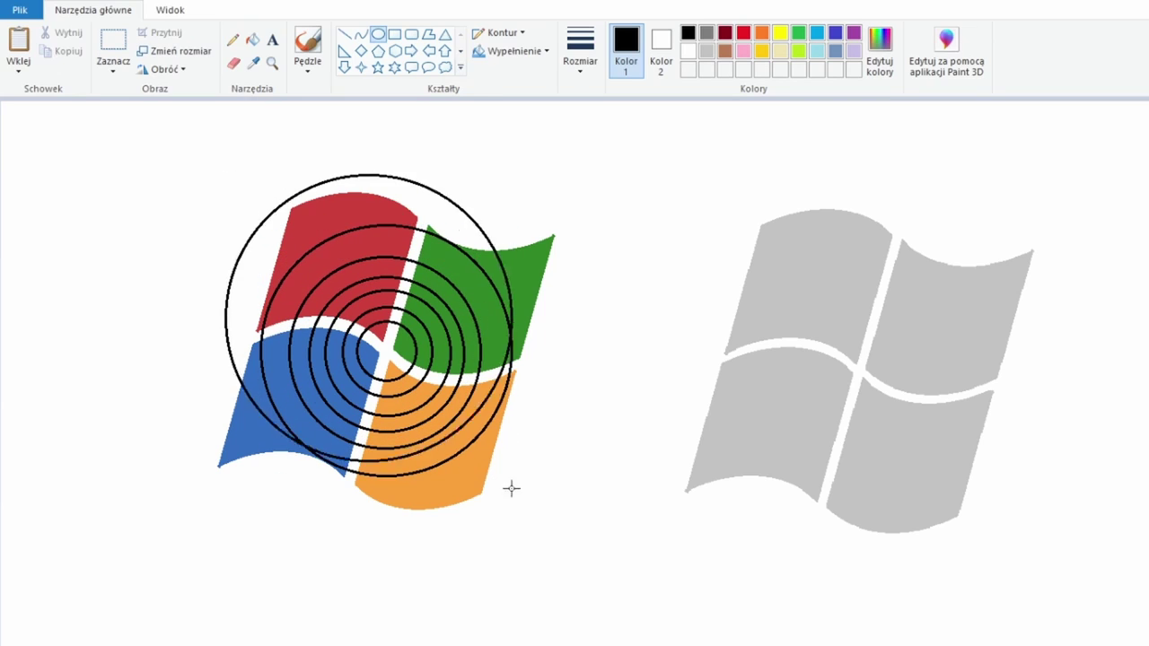
key("ctrl+z")
mouse_move(218, 182)
left_mouse_down()
mouse_move(572, 499)
mouse_move(537, 507)
left_mouse_up()
scroll(484, 320, "up", 1, "ctrl")
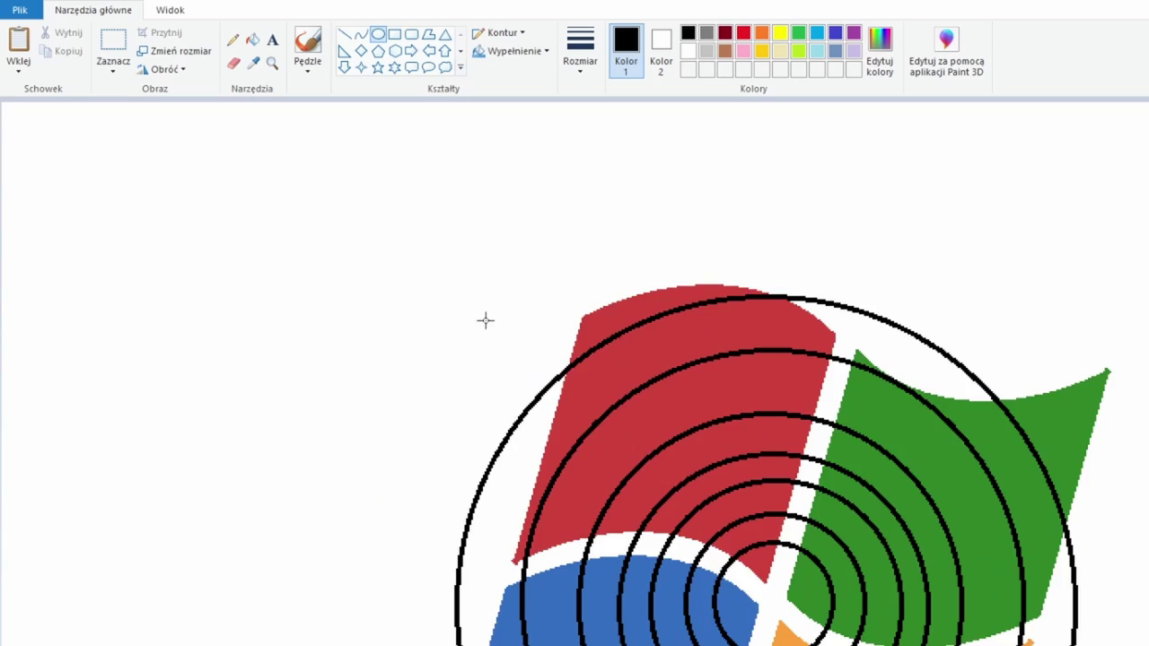
scroll(485, 320, "up", 1, "ctrl")
scroll(485, 320, "up", 1, "ctrl")
scroll(575, 371, "down", 1, "ctrl")
scroll(574, 372, "up", 1, "ctrl")
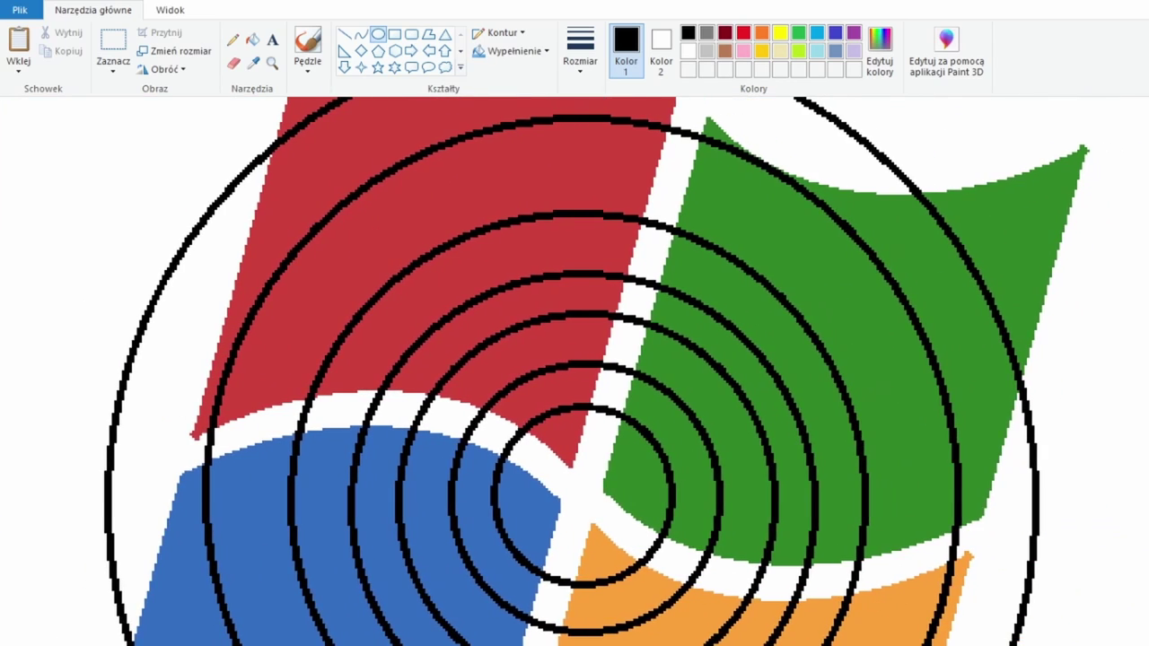
scroll(386, 188, "down", 1, "ctrl")
scroll(455, 225, "up", 1, "ctrl")
Draw a white line along the blue-orange gap to cut the black arcs there.
left_click(233, 63)
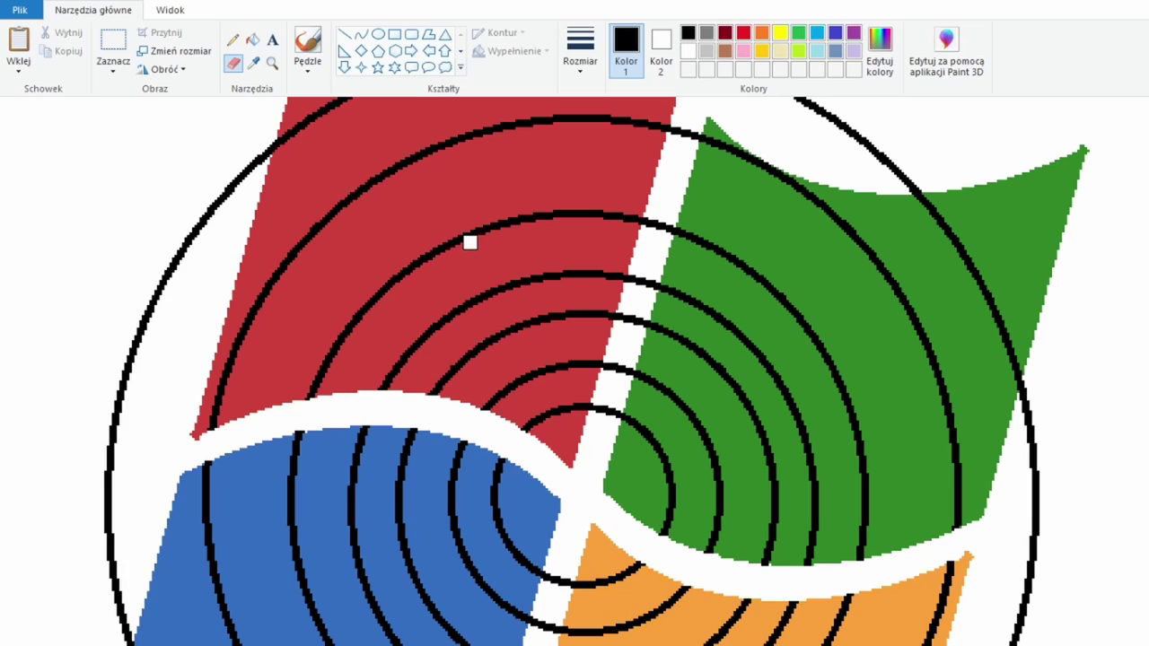
scroll(481, 224, "down", 2)
scroll(482, 202, "down", 2)
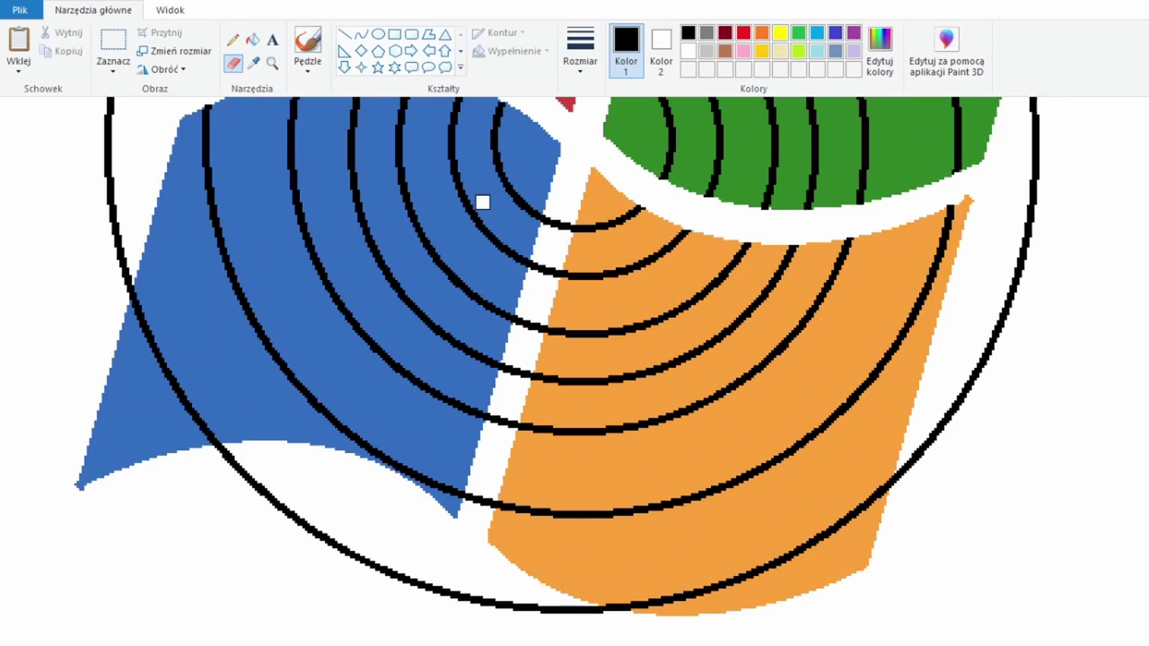
left_click(345, 34)
left_click(687, 52)
left_click_drag(439, 620, 539, 231)
left_click_drag(446, 599, 582, 119)
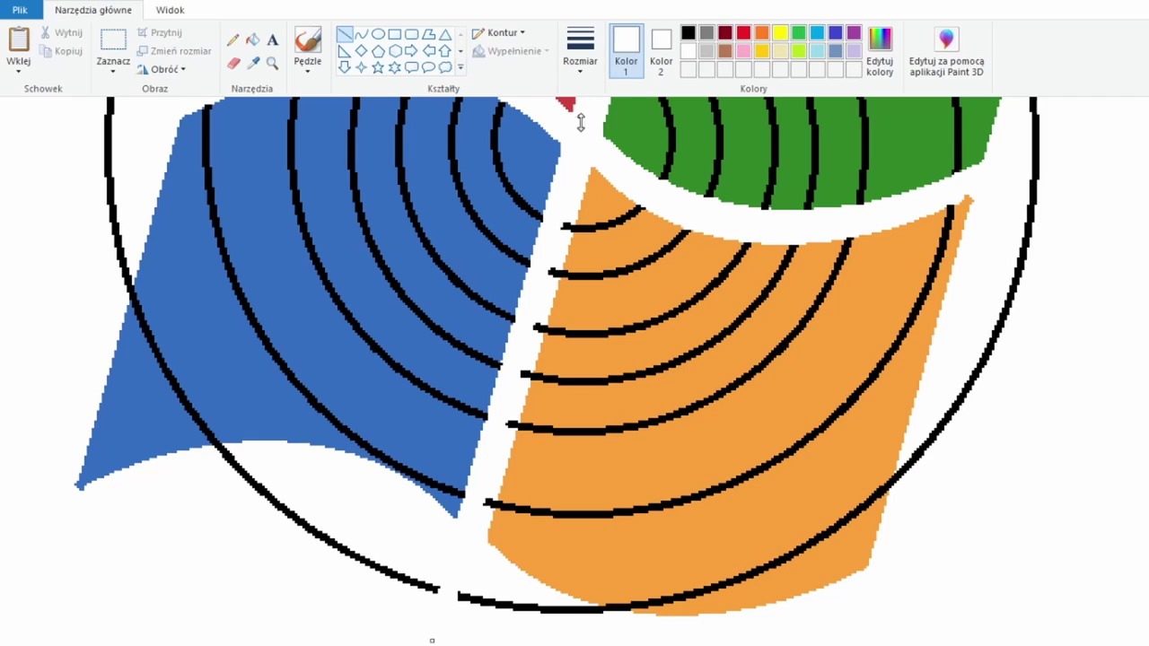
left_click_drag(447, 641, 595, 101)
Draw a white line along the red-green gap, cutting the green-side arcs.
scroll(595, 102, "up", 4)
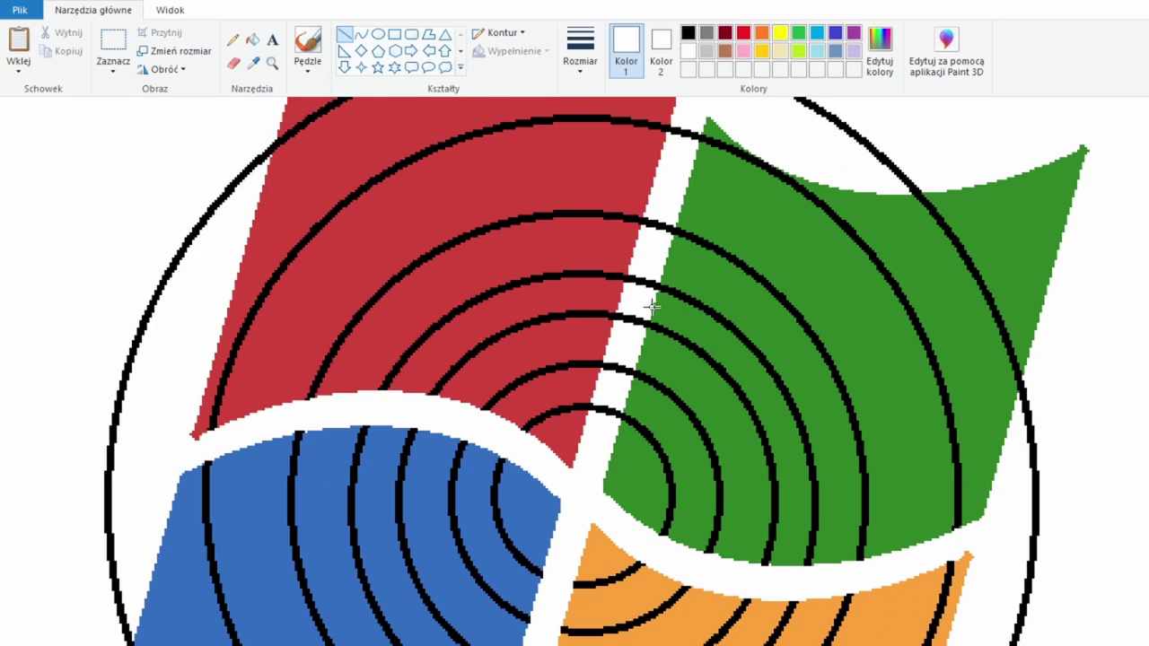
left_click_drag(586, 419, 694, 79)
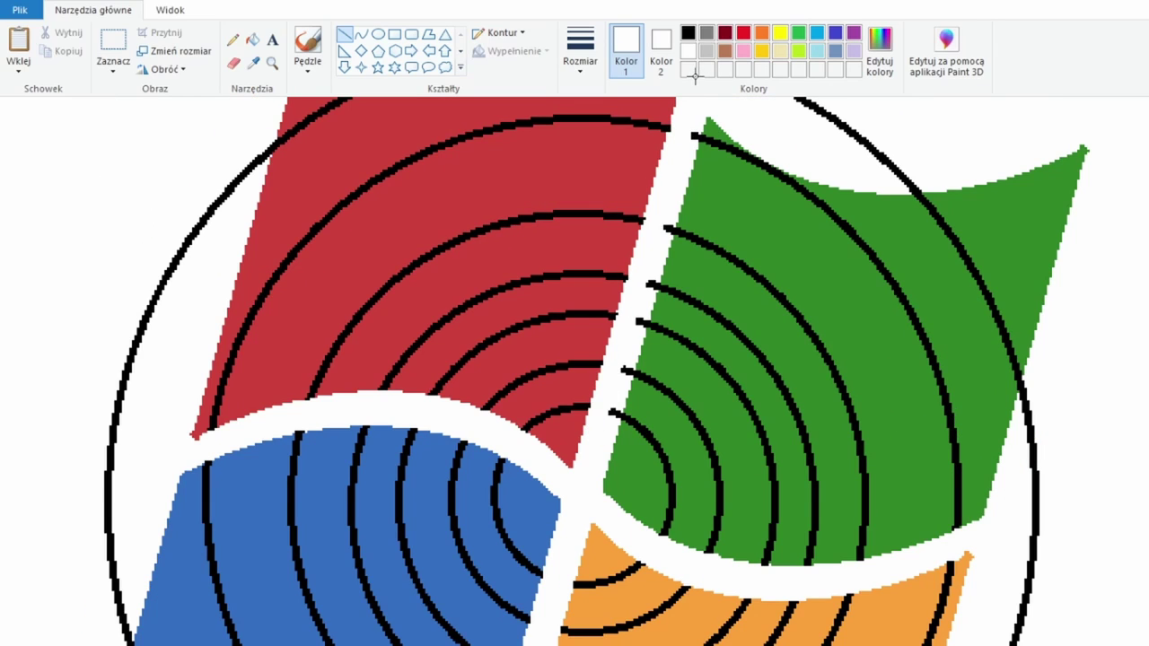
left_click_drag(606, 436, 600, 451)
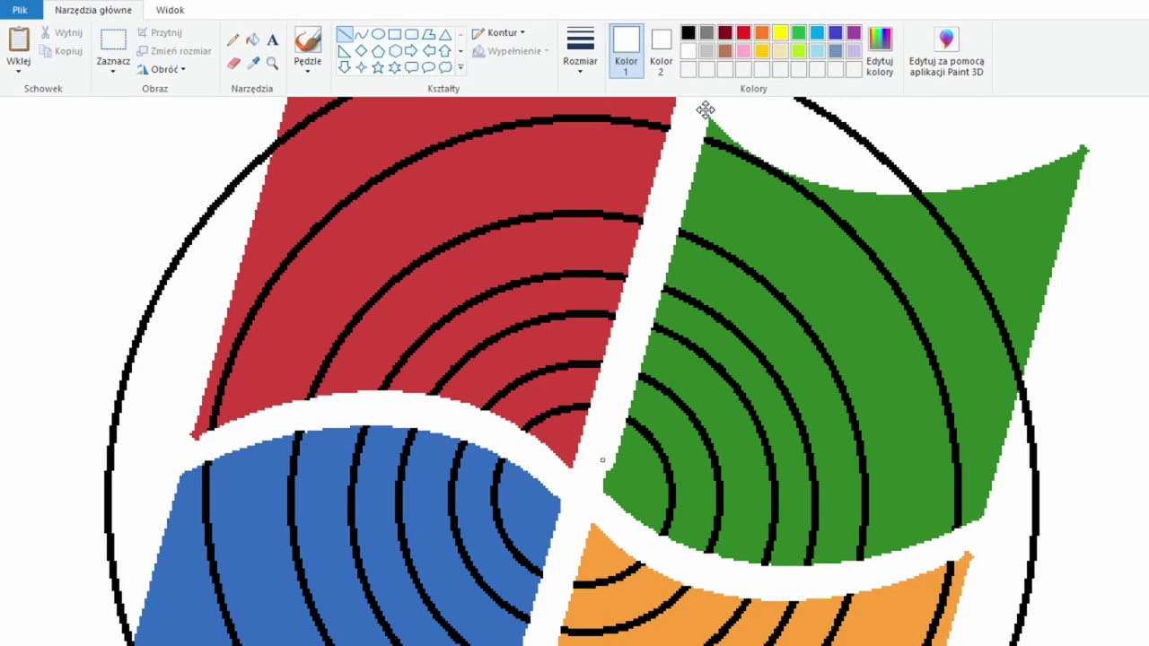
left_click_drag(698, 109, 701, 110)
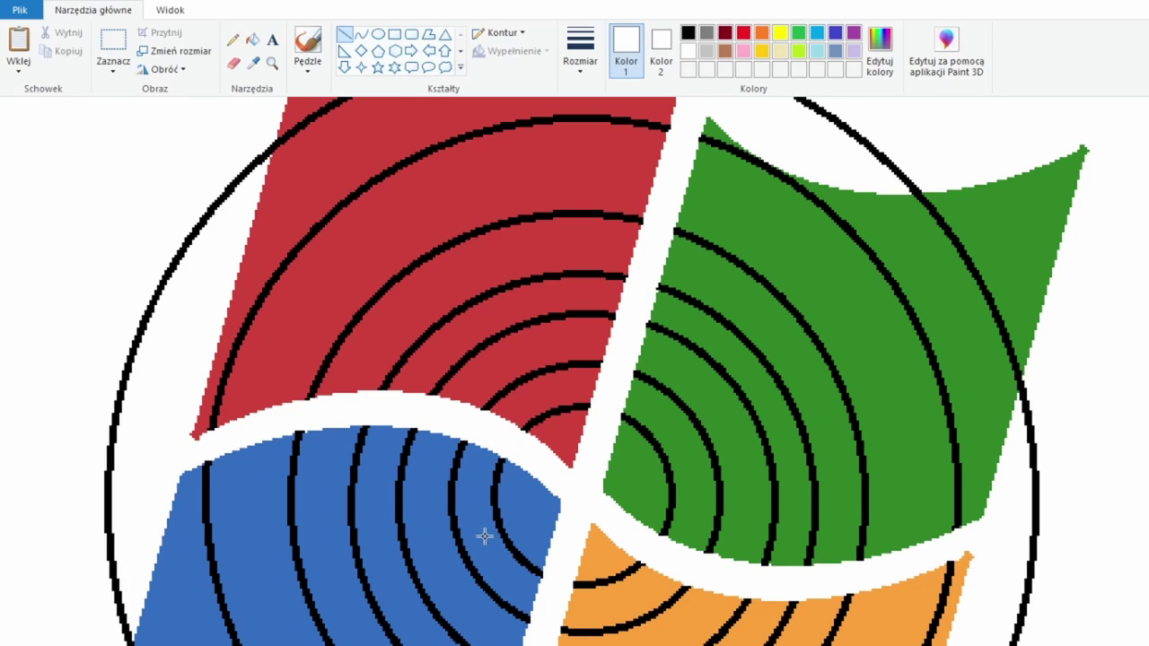
scroll(481, 530, "down", 4)
scroll(480, 525, "down", 2)
Erase the outer ring's arcs on the right side and lower-left end.
left_click(233, 63)
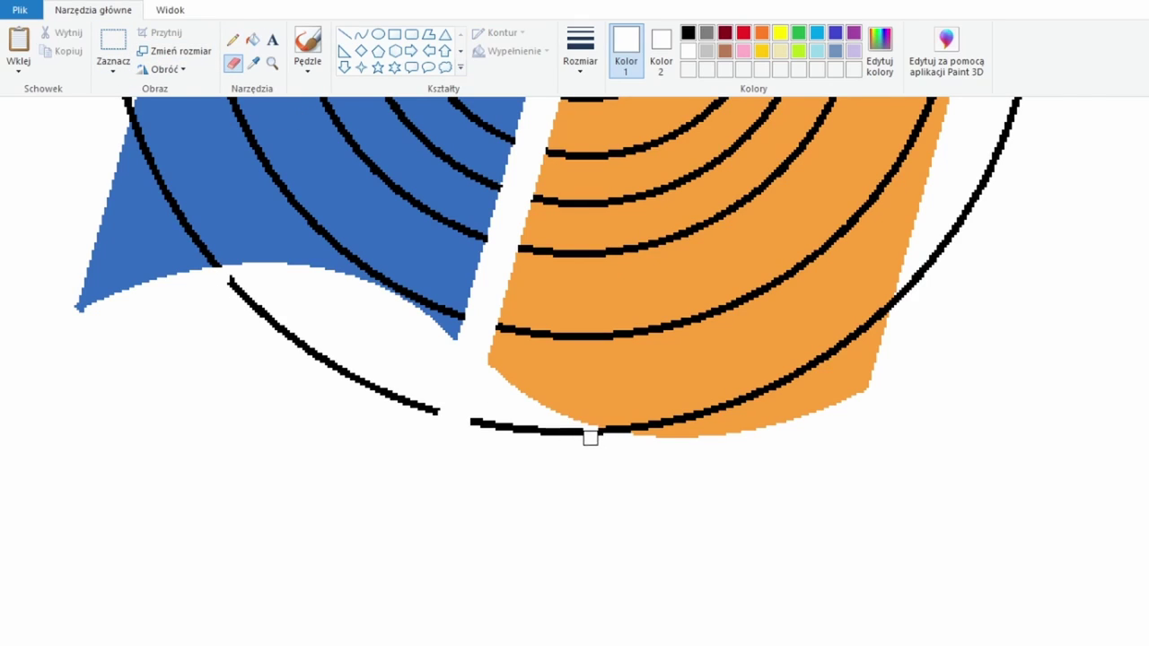
mouse_move(592, 436)
left_mouse_down()
mouse_move(239, 289)
mouse_move(351, 372)
mouse_move(480, 423)
mouse_move(595, 438)
left_mouse_up()
key("ctrl+z")
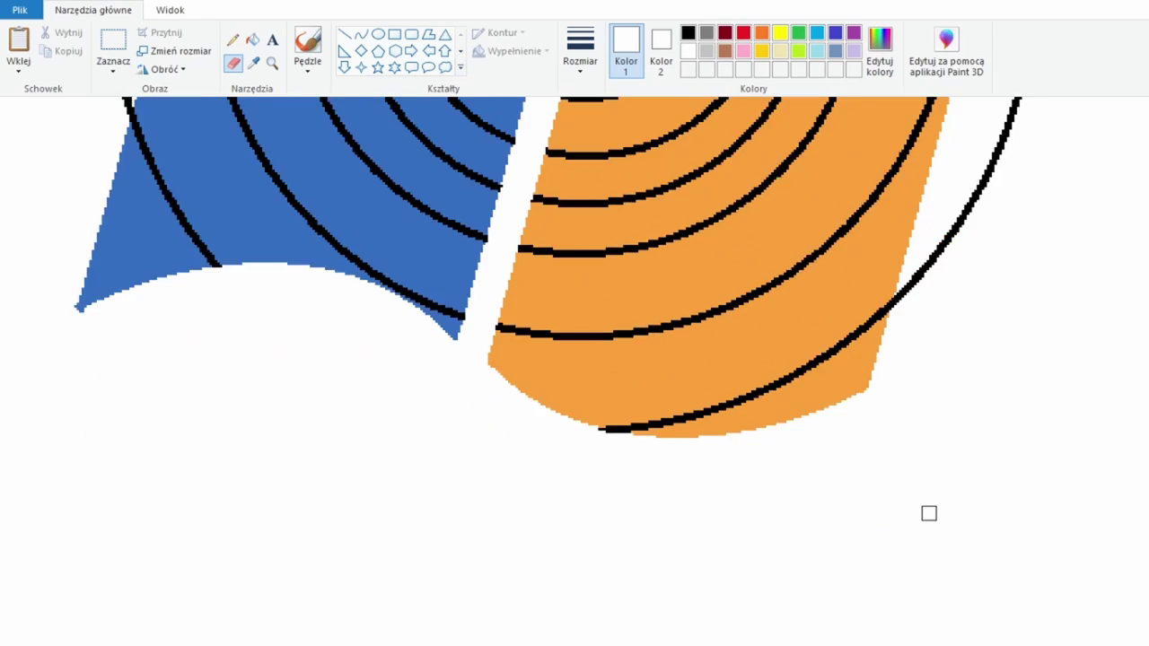
scroll(915, 503, "up", 3)
left_click_drag(920, 485, 944, 415)
scroll(853, 449, "right", 2)
mouse_move(768, 470)
left_mouse_down()
mouse_move(920, 170)
mouse_move(919, 103)
left_mouse_up()
scroll(915, 387, "up", 2)
scroll(926, 476, "up", 2)
left_click_drag(925, 477, 928, 385)
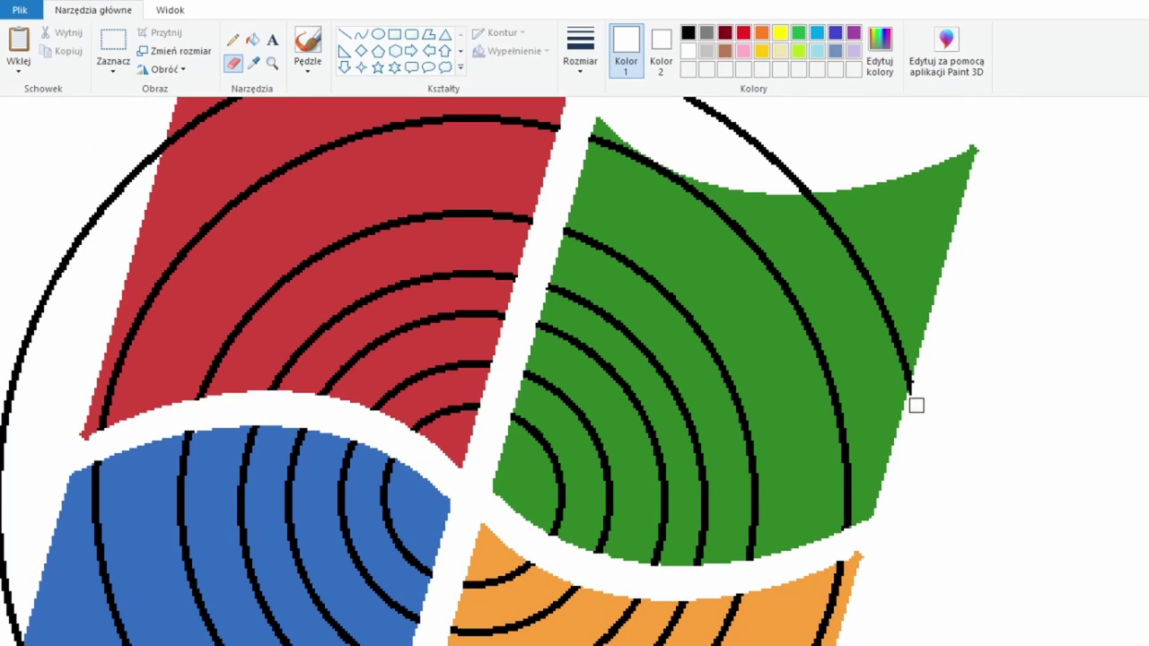
scroll(40, 642, "left", 1)
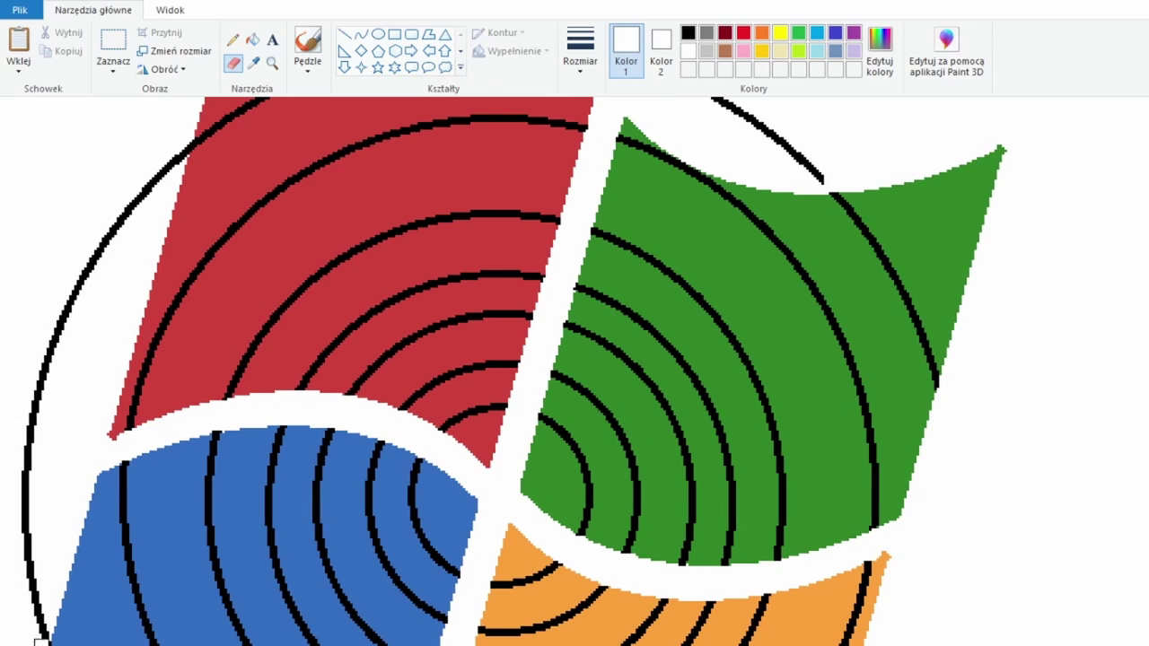
left_click_drag(36, 625, 28, 551)
scroll(646, 210, "up", 2)
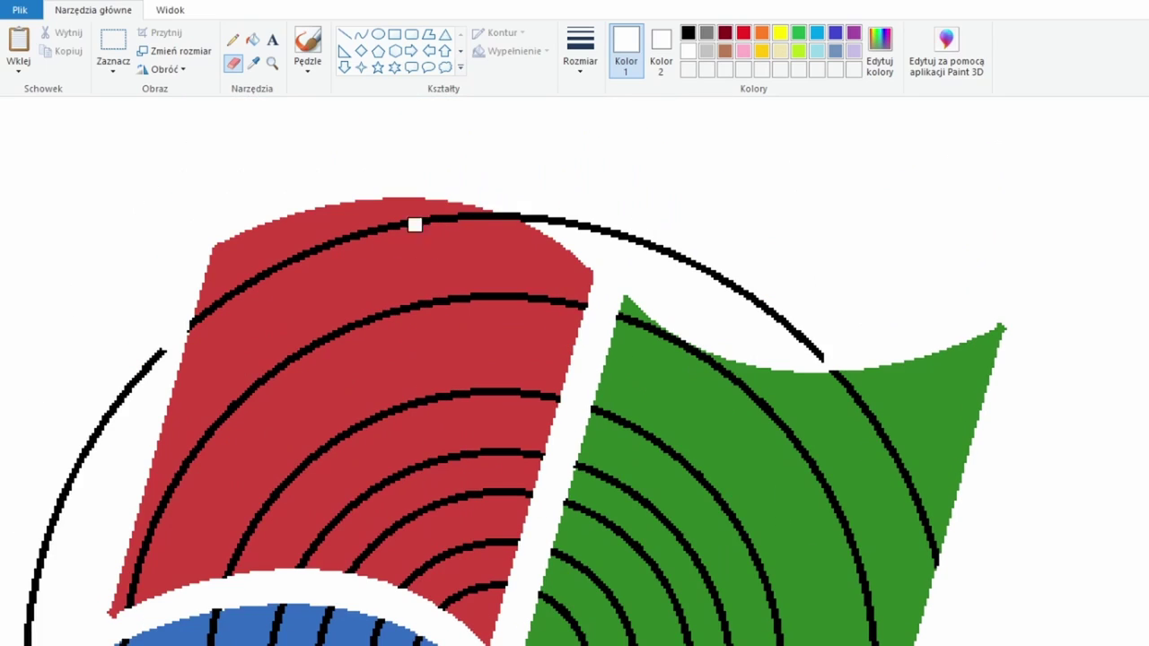
Fill the leftover top and left outer arcs with white.
left_click(252, 40)
left_click(628, 242)
left_click(119, 419)
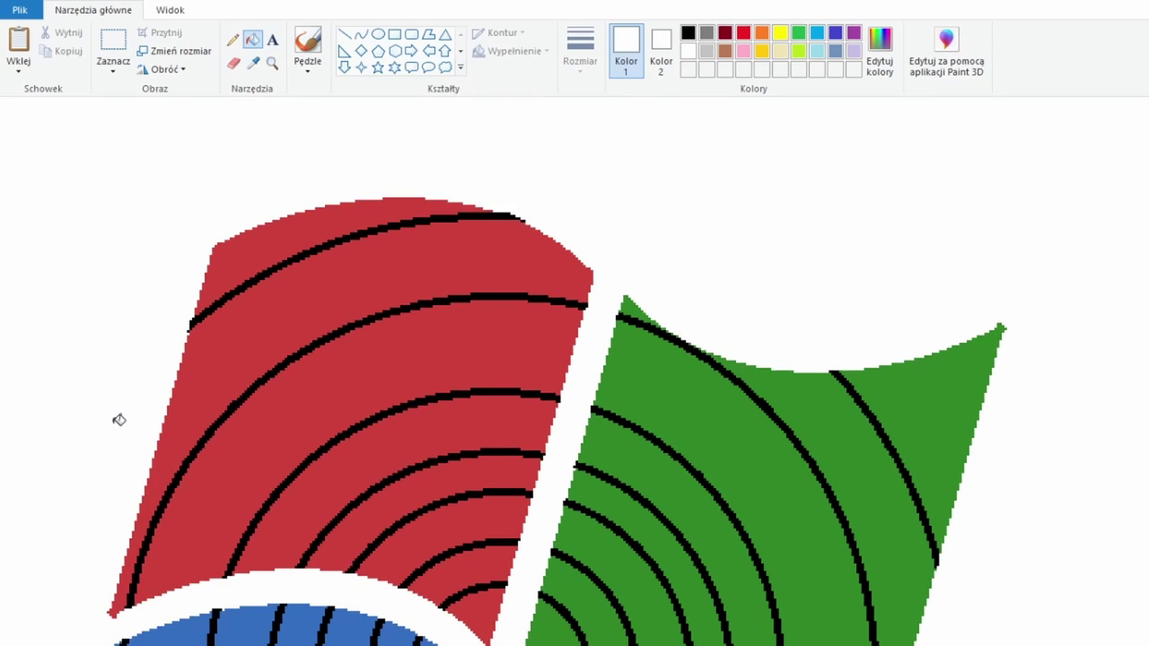
scroll(179, 403, "down", 1)
scroll(179, 404, "down", 1)
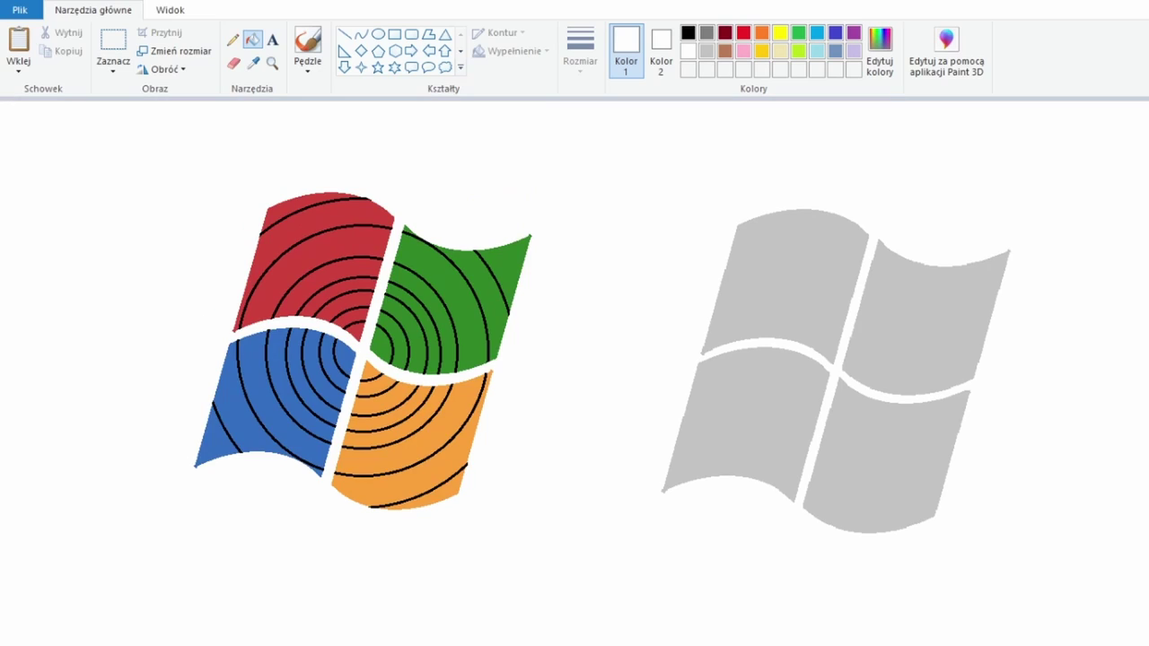
Fill the red pane's centre rings with yellow grading to orange-yellow.
left_click(254, 62)
left_click(780, 32)
left_click(254, 65)
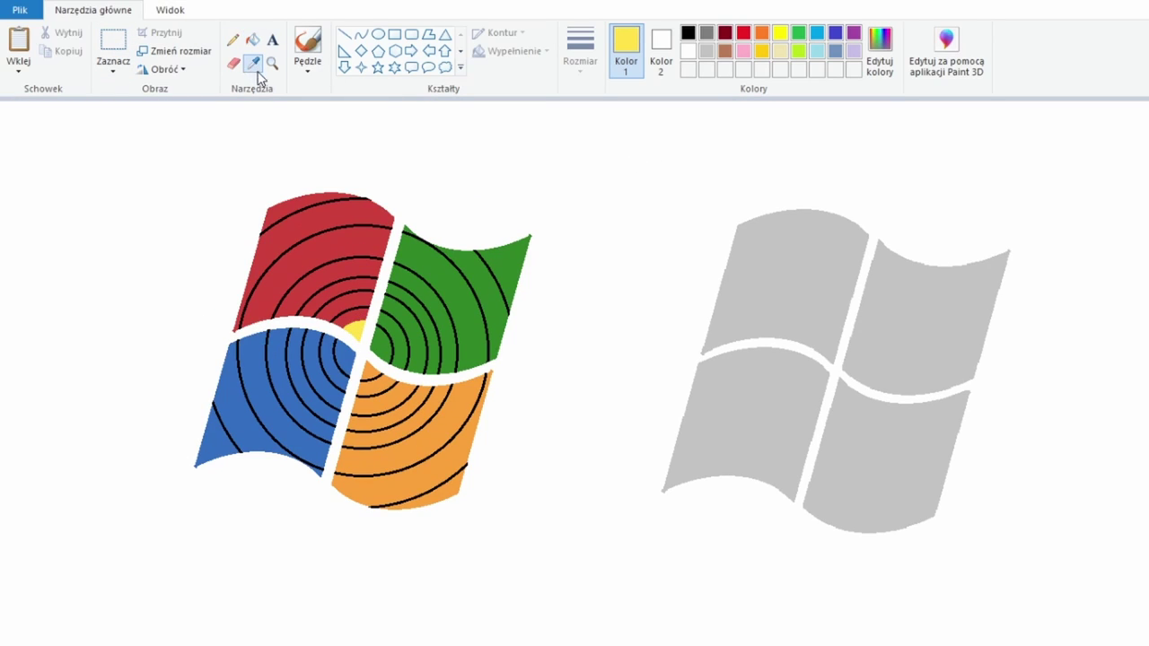
left_click(355, 328)
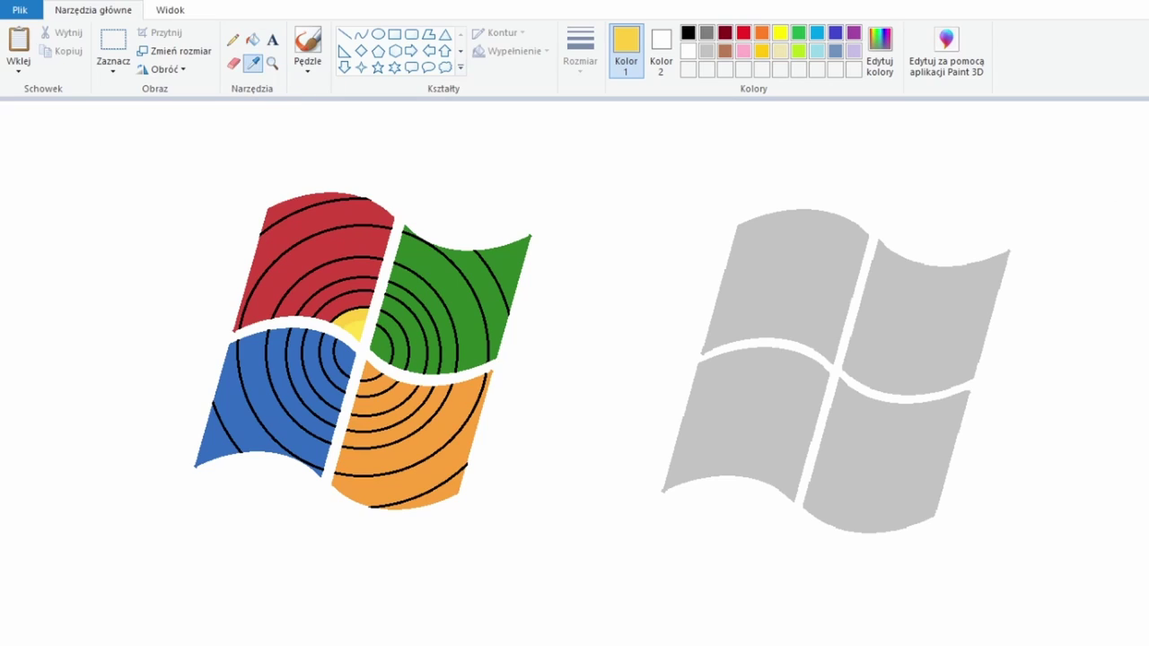
left_click(254, 63)
left_click(350, 305)
left_click(359, 289)
left_click(254, 63)
left_click(341, 282)
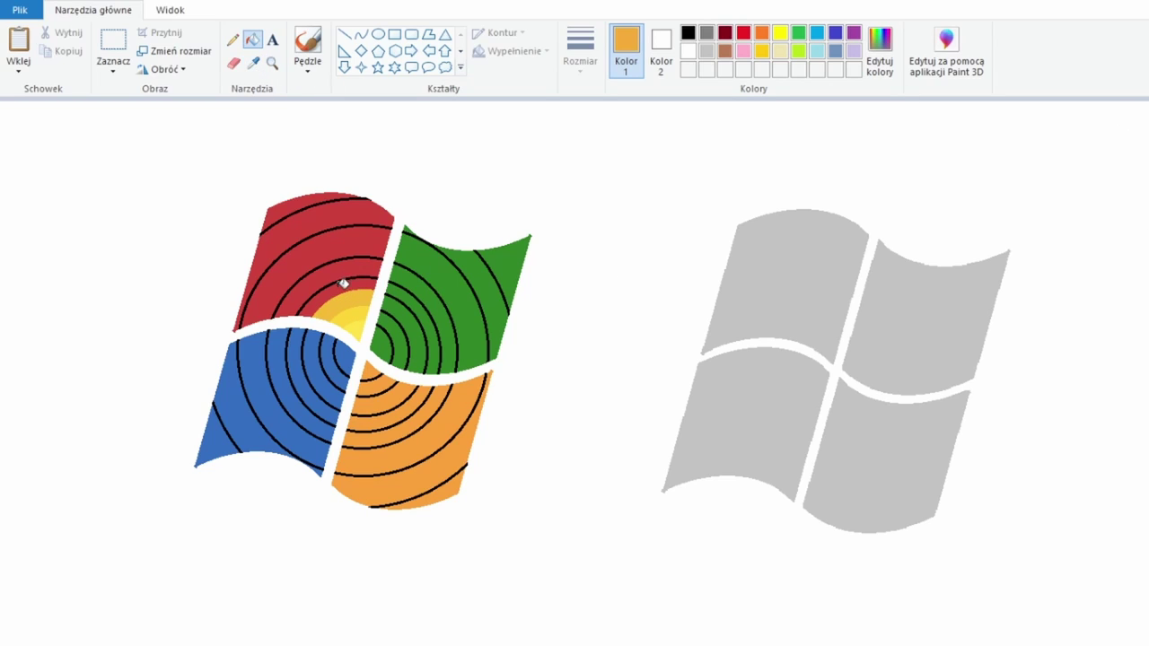
Fill the red pane's remaining outer arcs with orange-to-red shades, then pick white.
left_click(254, 63)
left_click(341, 269)
left_click(328, 286)
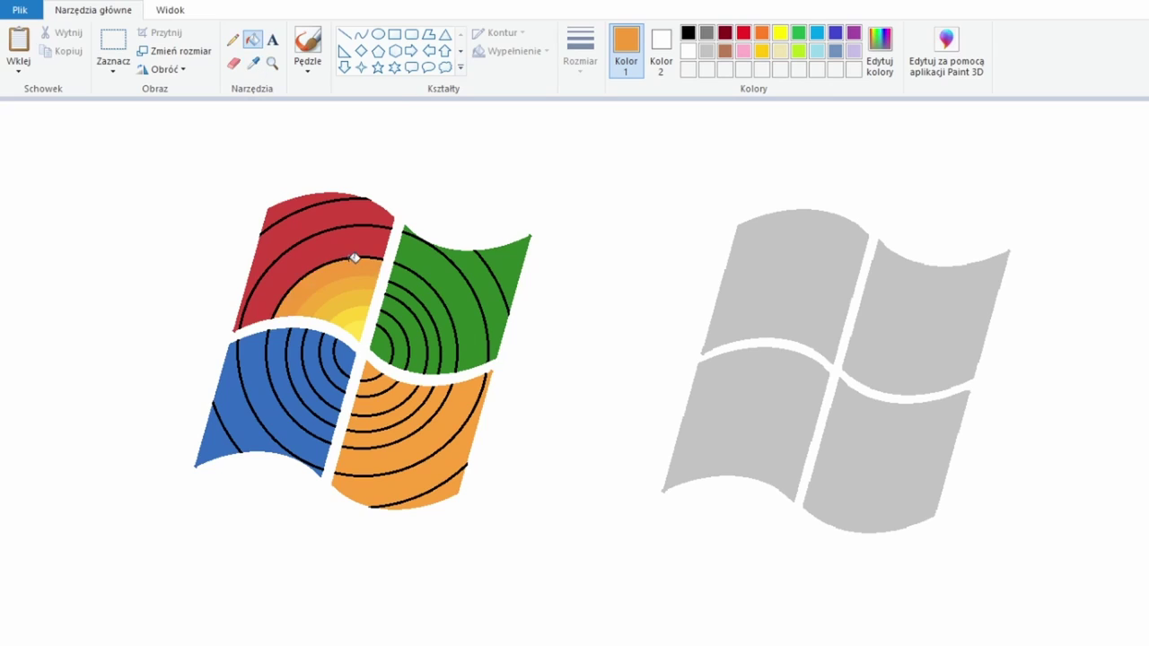
left_click(254, 63)
left_click(359, 229)
left_click(359, 224)
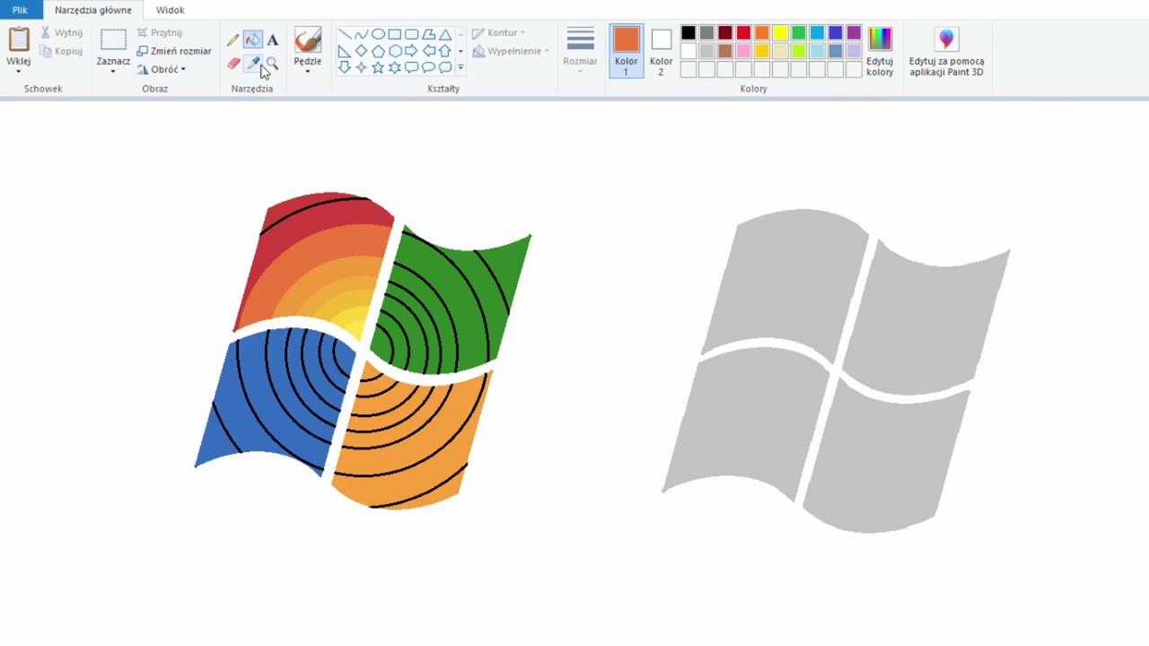
left_click(254, 62)
left_click(287, 208)
left_click(314, 224)
left_click(254, 63)
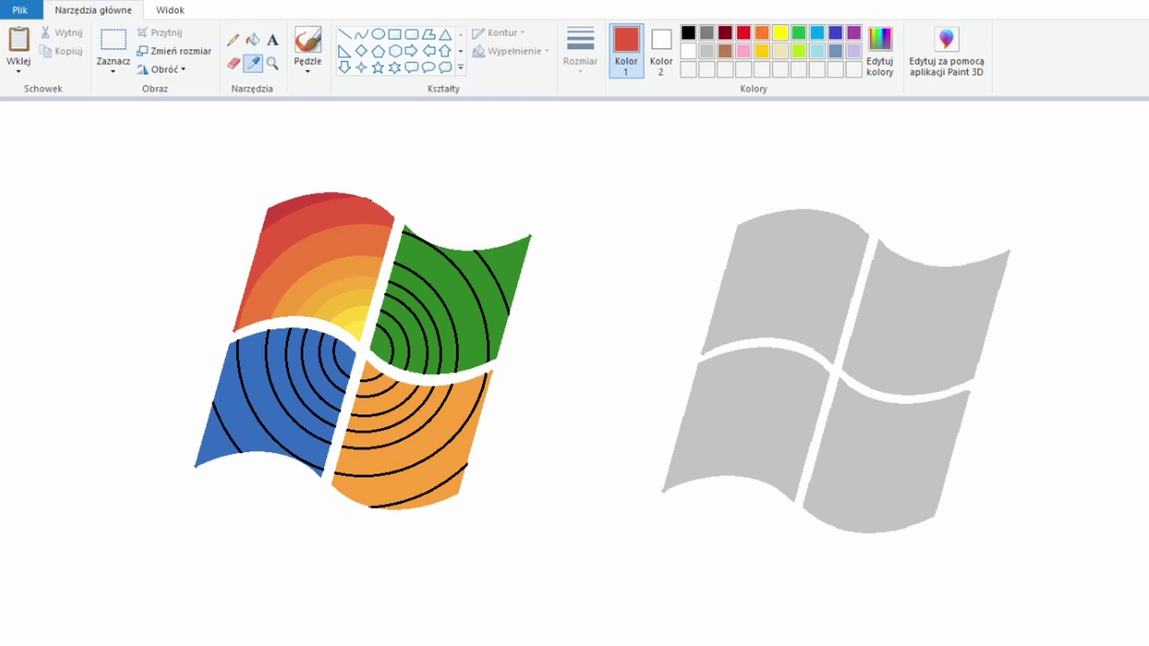
left_click(538, 359)
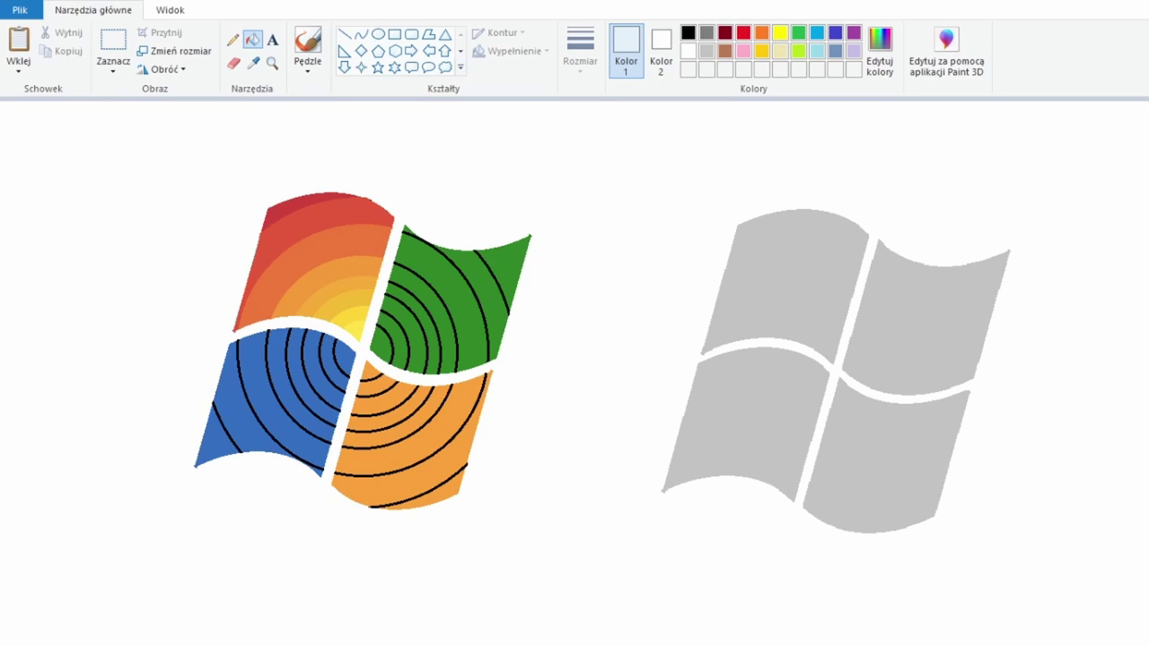
Fill the blue pane's innermost ring white and the next rings light blue.
left_click(343, 358)
left_click(254, 63)
left_click(339, 357)
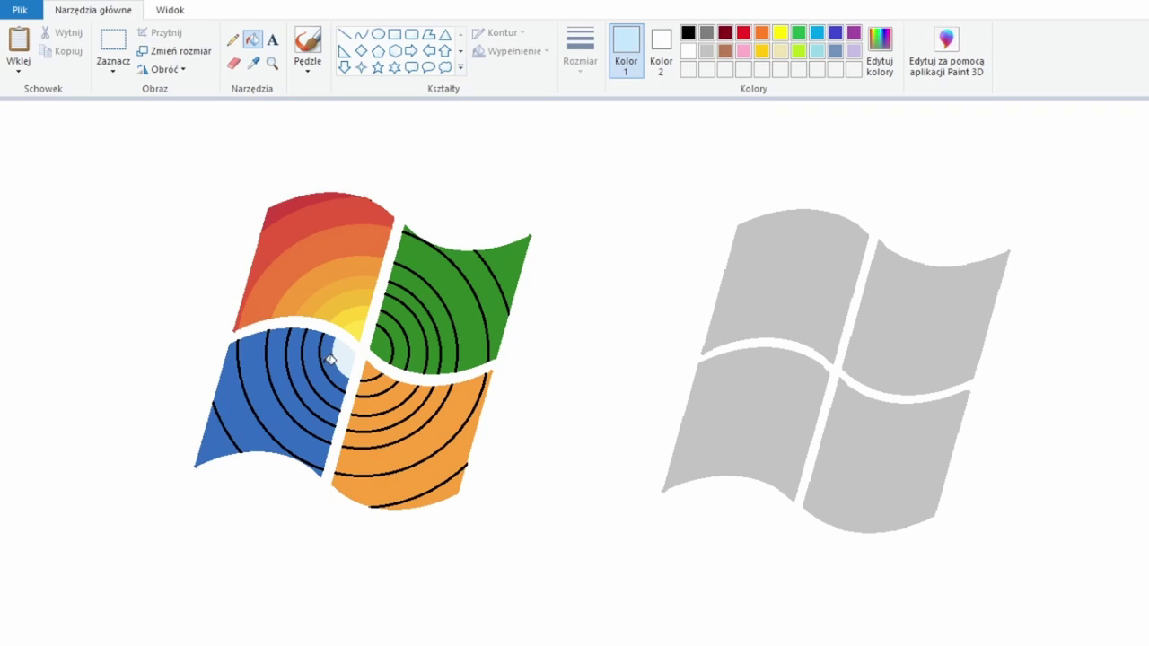
left_click(254, 63)
left_click(307, 375)
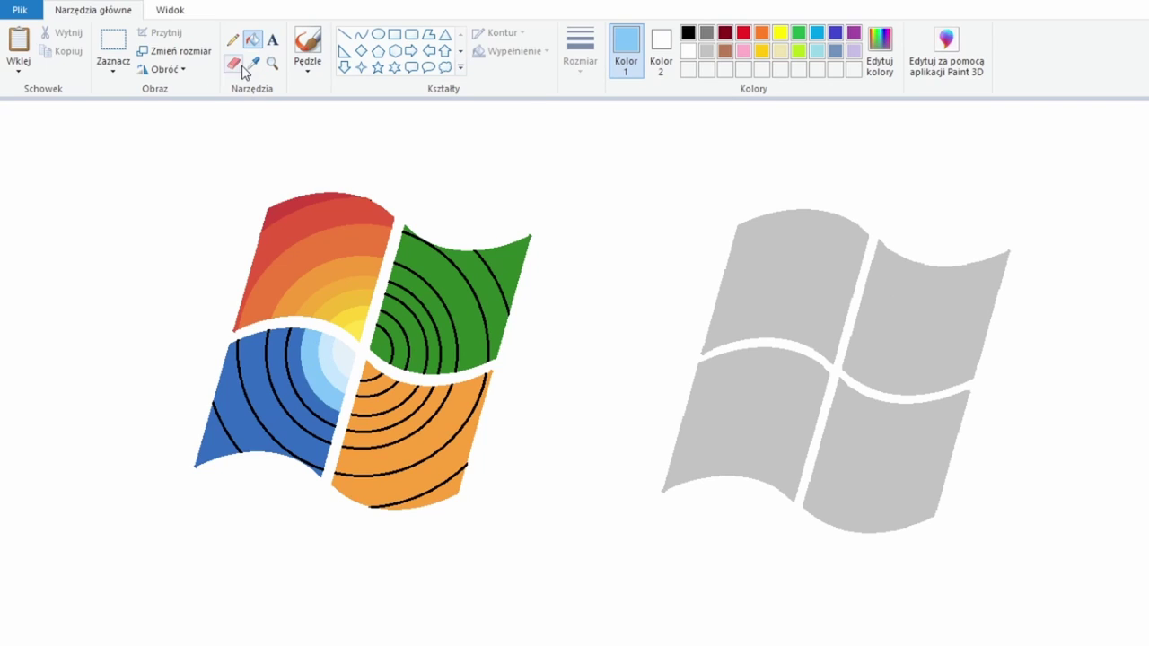
Fill the middle blue-pane rings with sky blue and lighter blue shades.
left_click(254, 63)
left_click(327, 359)
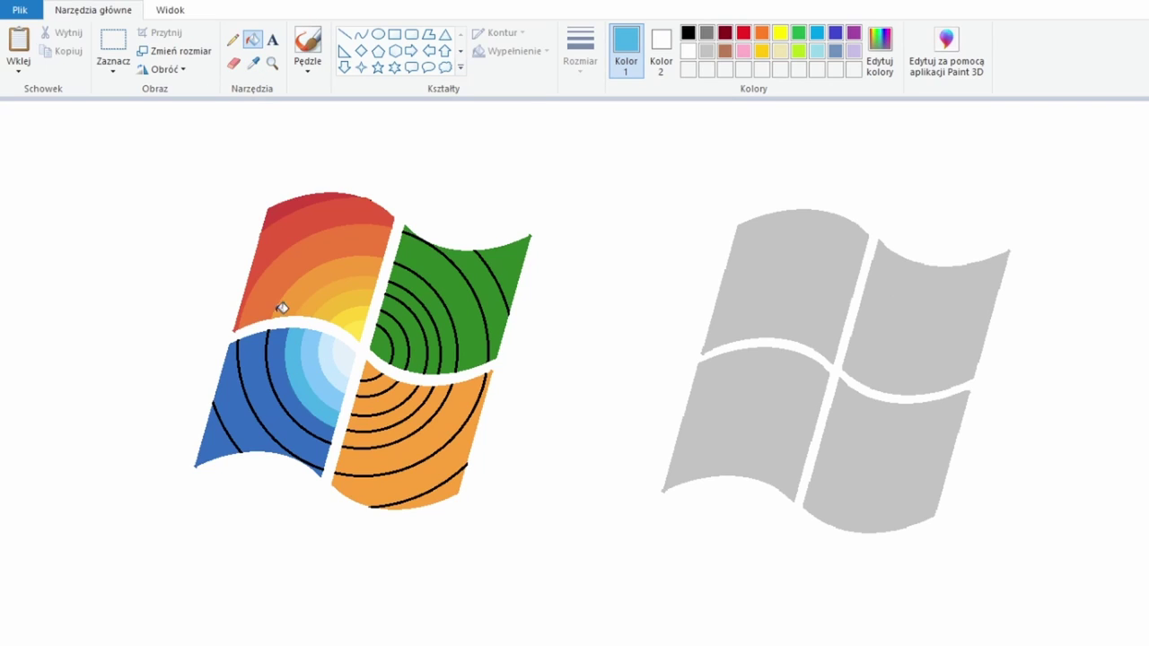
left_click(254, 63)
left_click(345, 363)
left_click(296, 377)
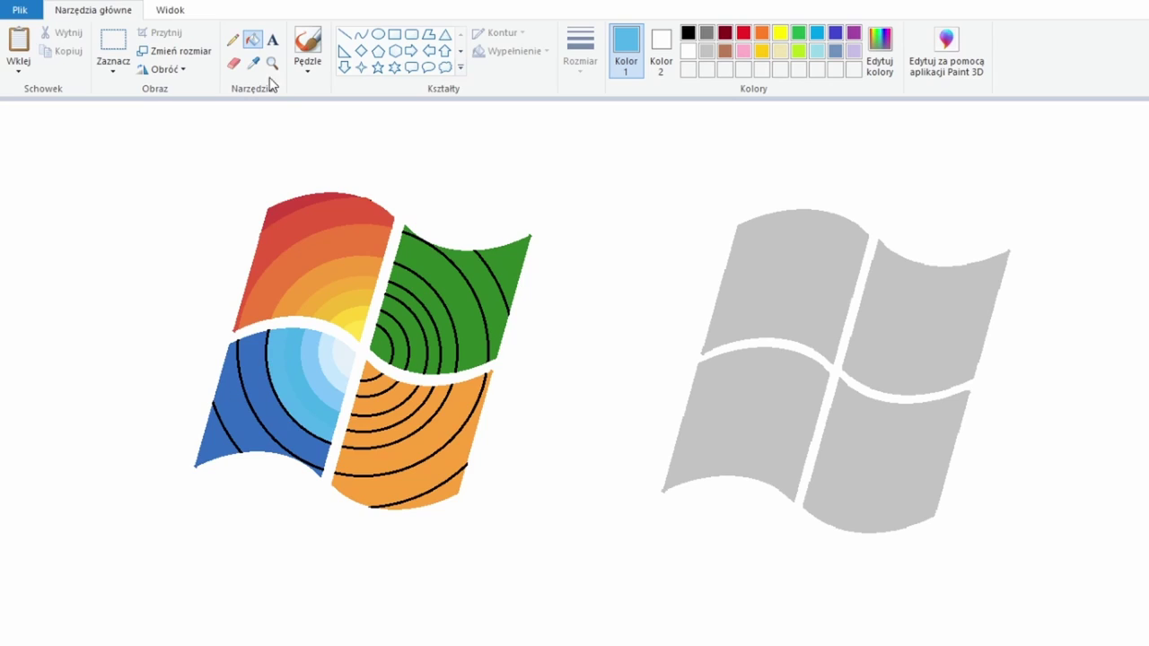
left_click(253, 63)
left_click(346, 363)
left_click(311, 388)
Fill the outer-middle blue-pane rings with deeper blue sampled from the picture.
left_click(254, 63)
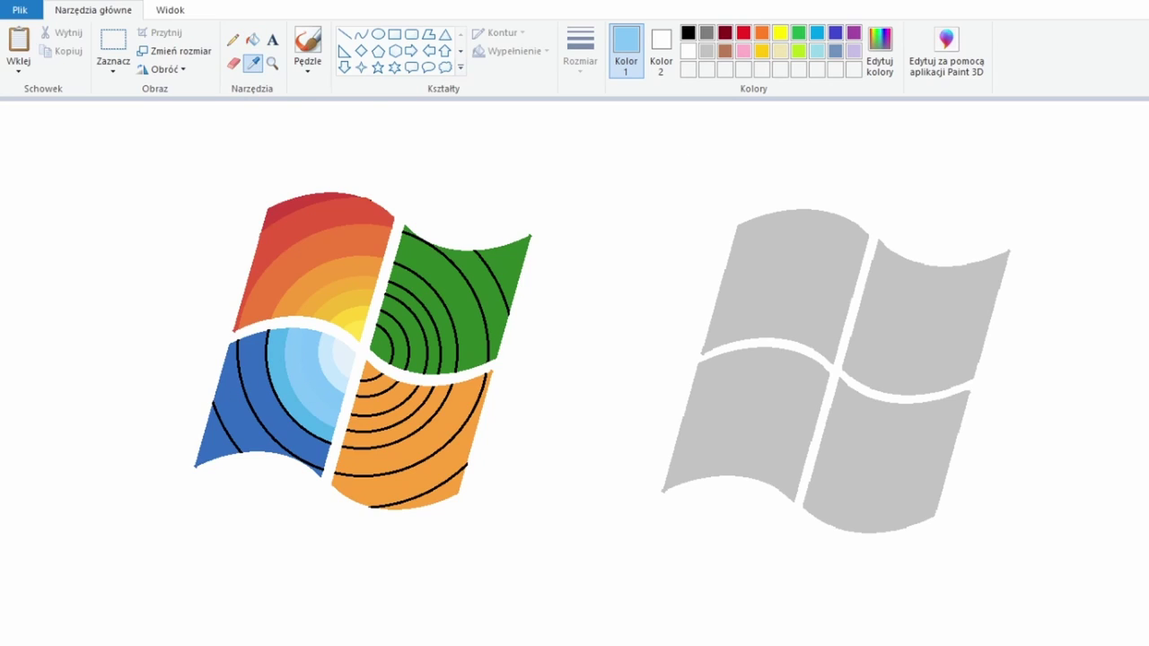
left_click(299, 367)
left_click(254, 62)
left_click(282, 386)
left_click(310, 377)
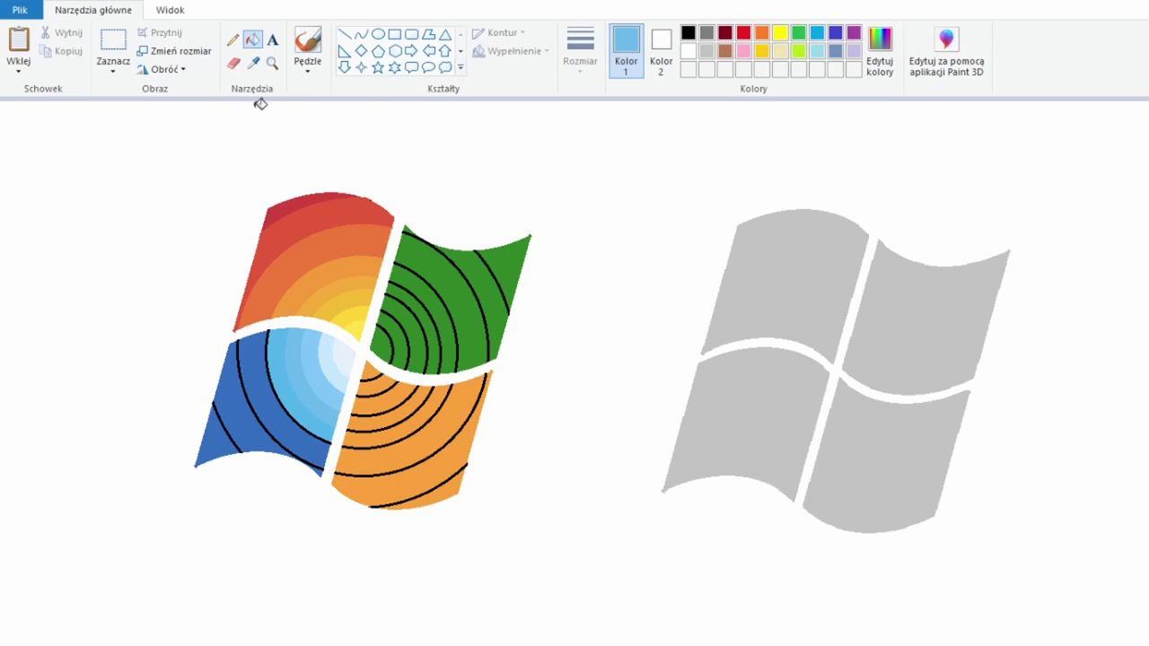
left_click(254, 63)
left_click(283, 385)
left_click(306, 386)
left_click(254, 63)
Fill the outermost blue rings saturated blue, covering the remaining black arcs.
left_click(305, 386)
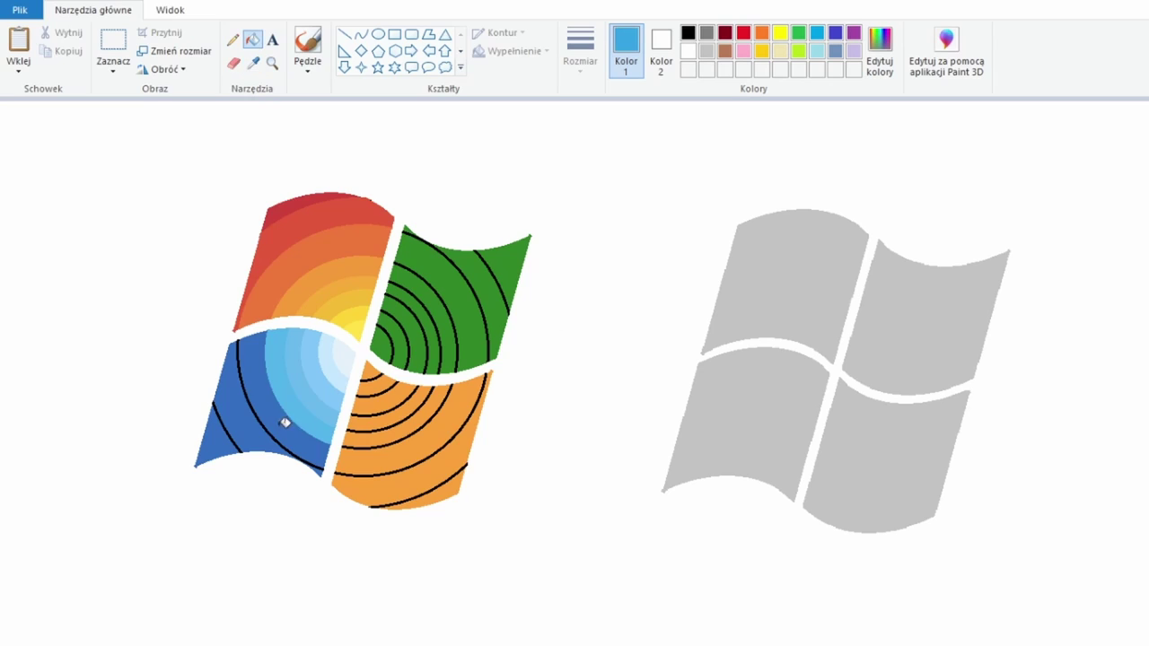
left_click(269, 404)
left_click(254, 63)
left_click(283, 386)
left_click(269, 404)
left_click(261, 403)
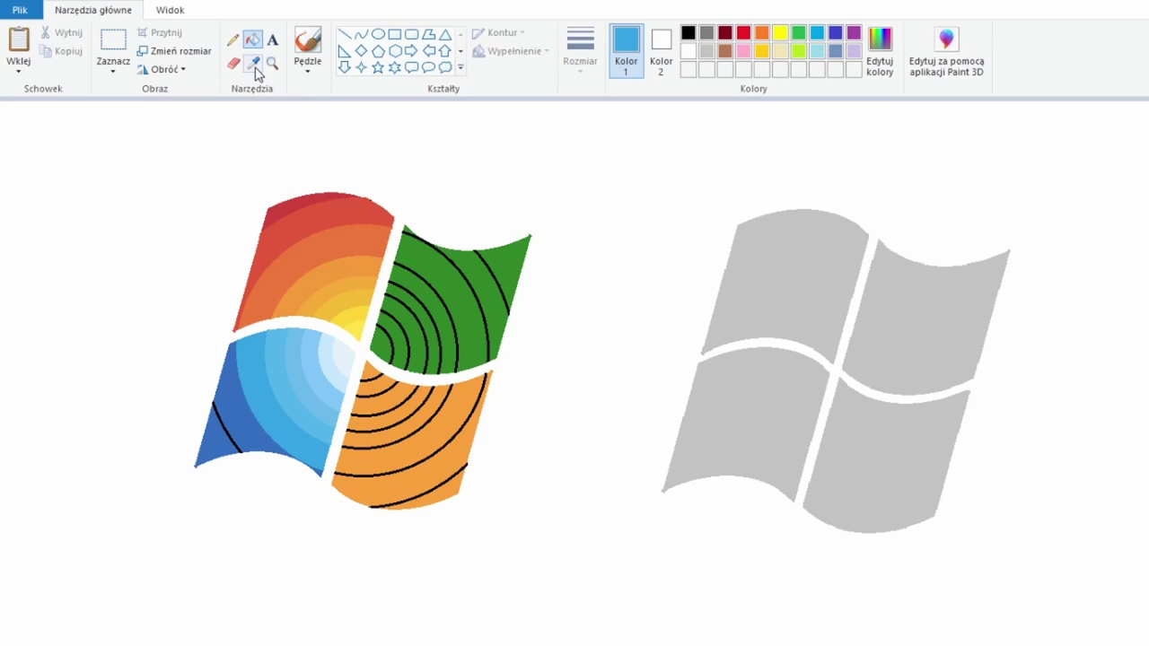
left_click(254, 63)
left_click(234, 431)
Fill the green pane's centre and inner rings with light green.
left_click(254, 63)
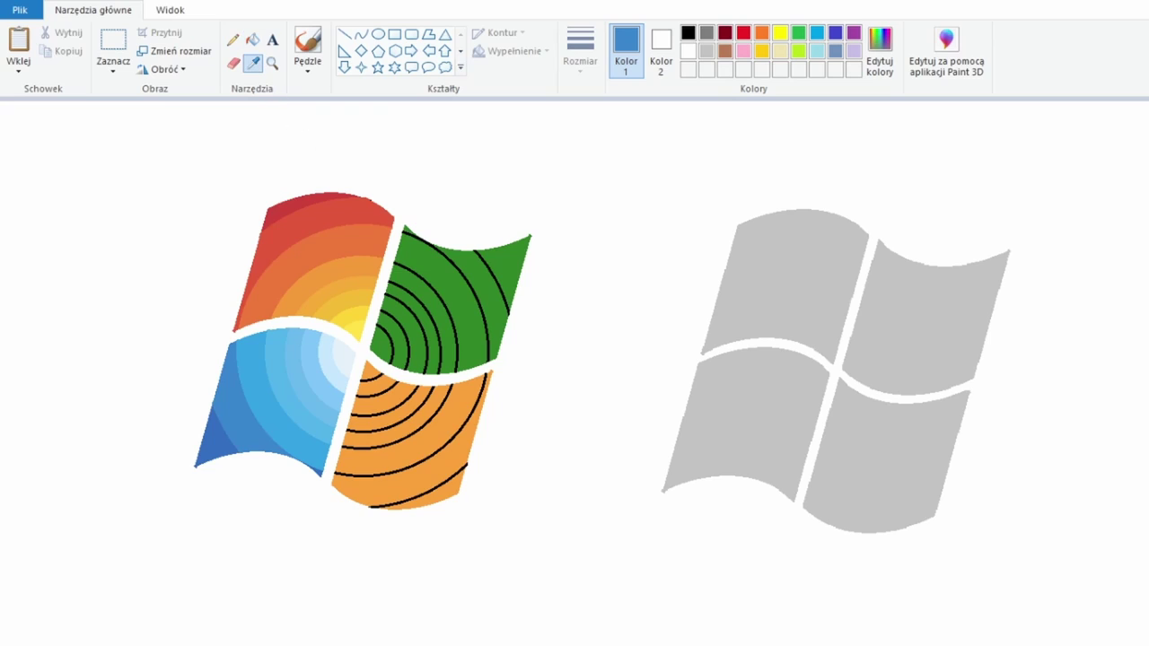
left_click(372, 334)
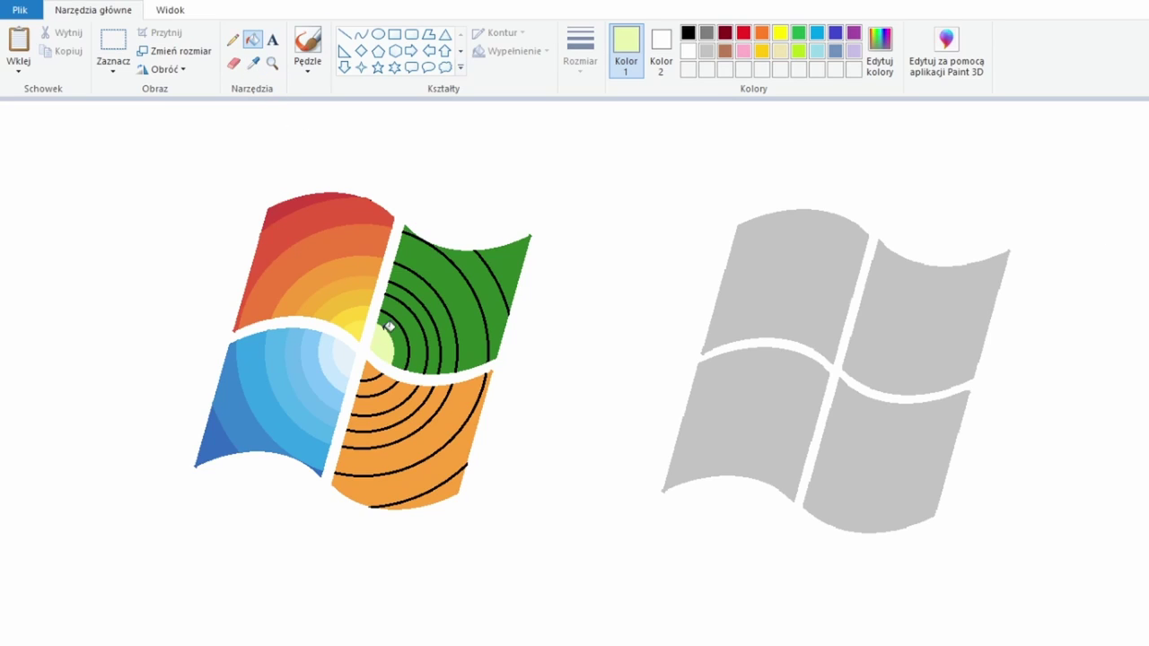
left_click(386, 319)
left_click(254, 63)
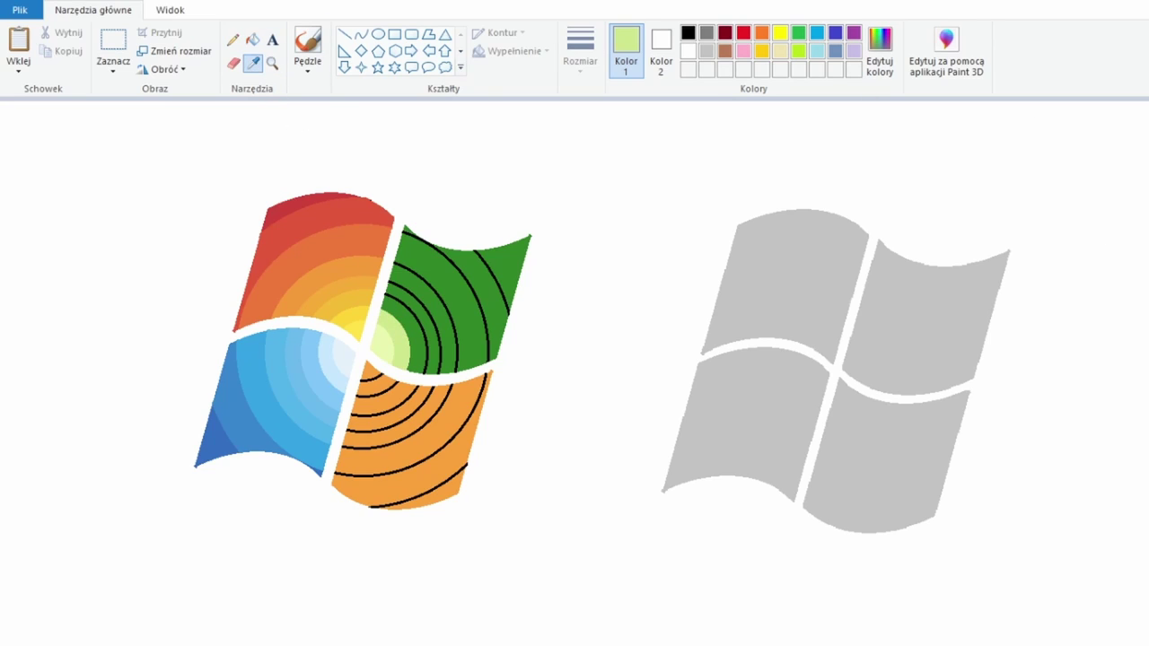
left_click(385, 328)
left_click(256, 61)
left_click(503, 253)
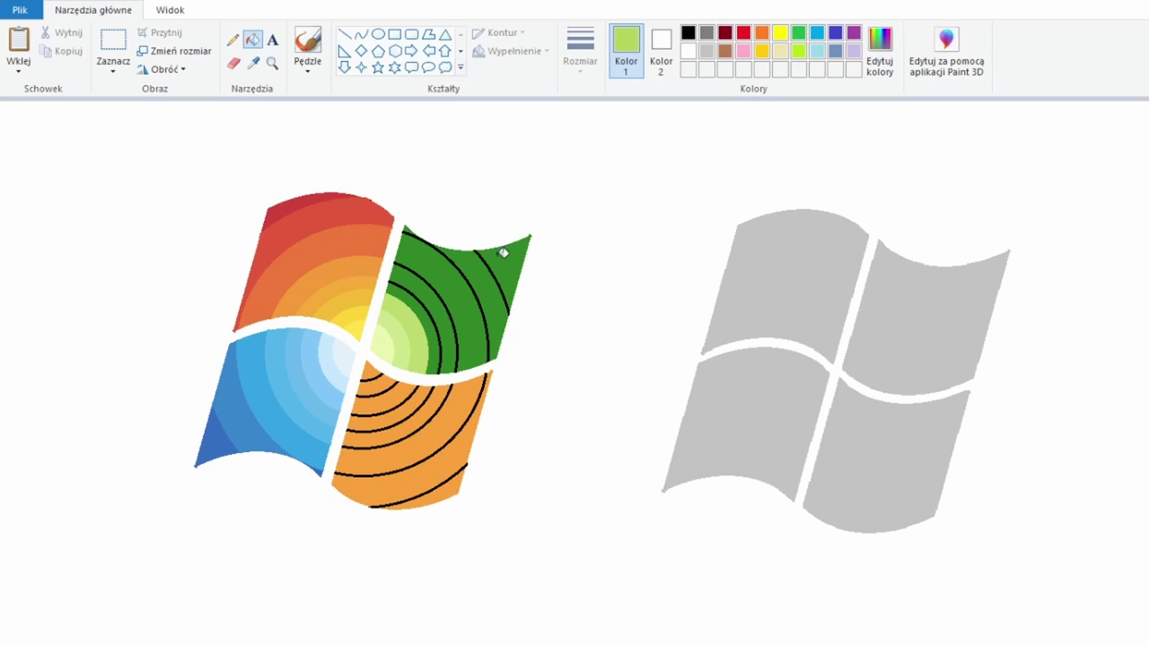
left_click(429, 310)
Fill the next green-pane rings with medium green, replacing the dark green.
left_click(254, 63)
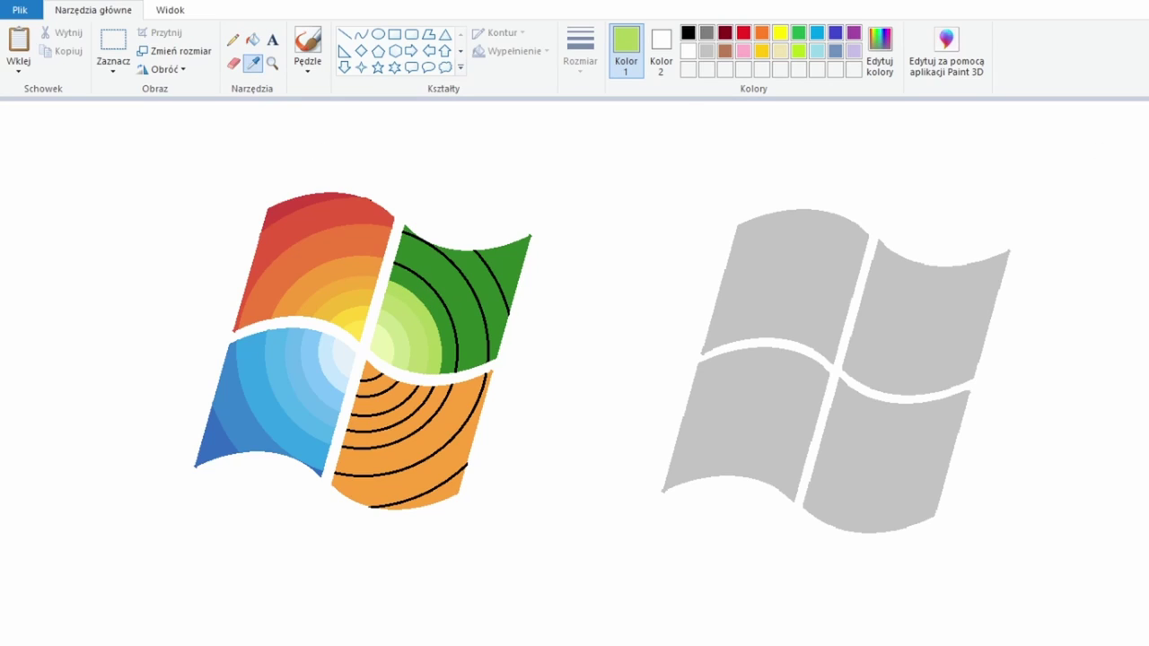
left_click(440, 327)
left_click(430, 280)
left_click(432, 281)
left_click(254, 63)
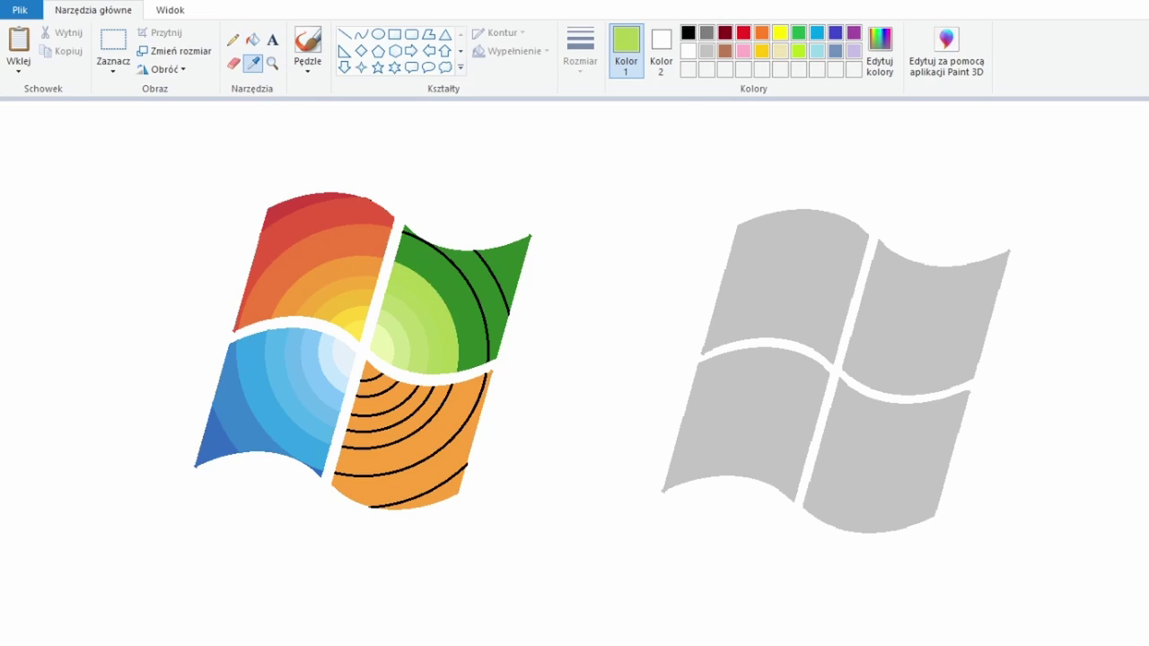
left_click(453, 297)
left_click(467, 262)
left_click(254, 63)
Fill the green pane's outer area and arc medium green, one ring lighter green.
left_click(471, 287)
left_click(495, 260)
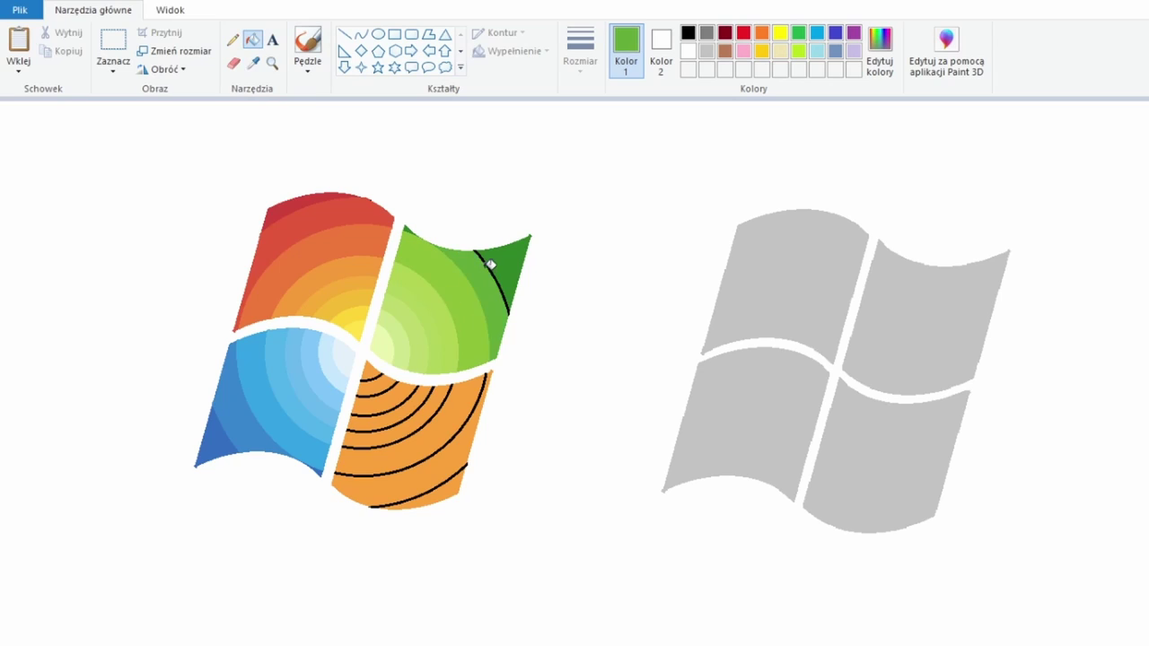
left_click(254, 63)
left_click(466, 294)
left_click(254, 63)
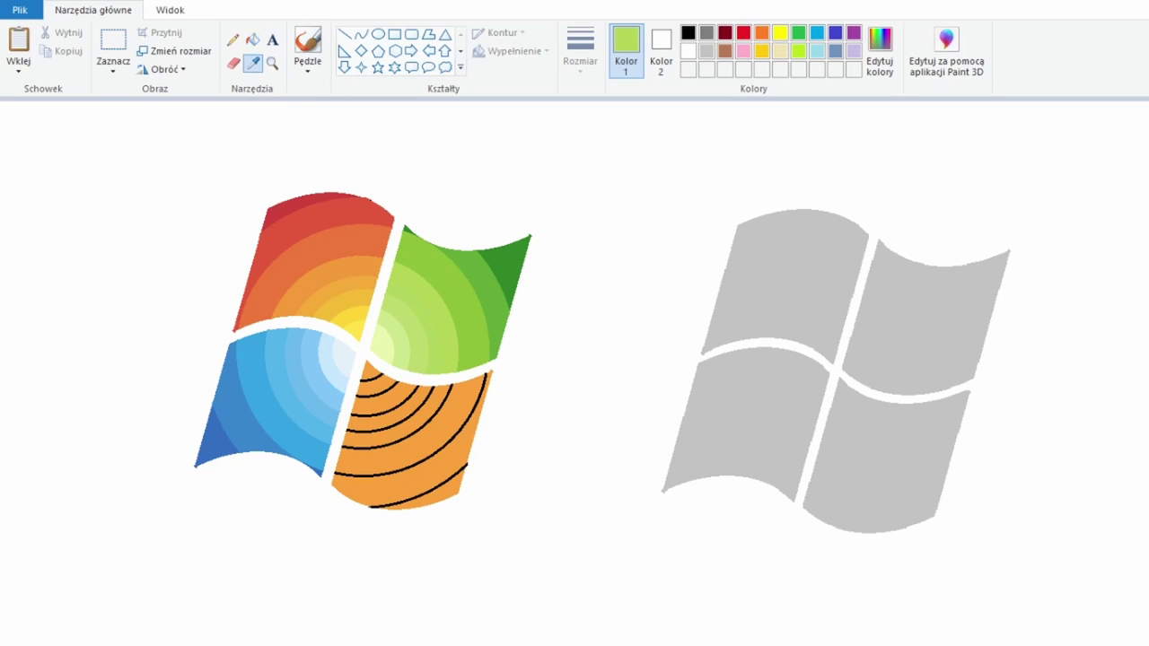
left_click(476, 274)
left_click(447, 310)
Sample the blue from the blue pane as the current colour.
left_click(254, 63)
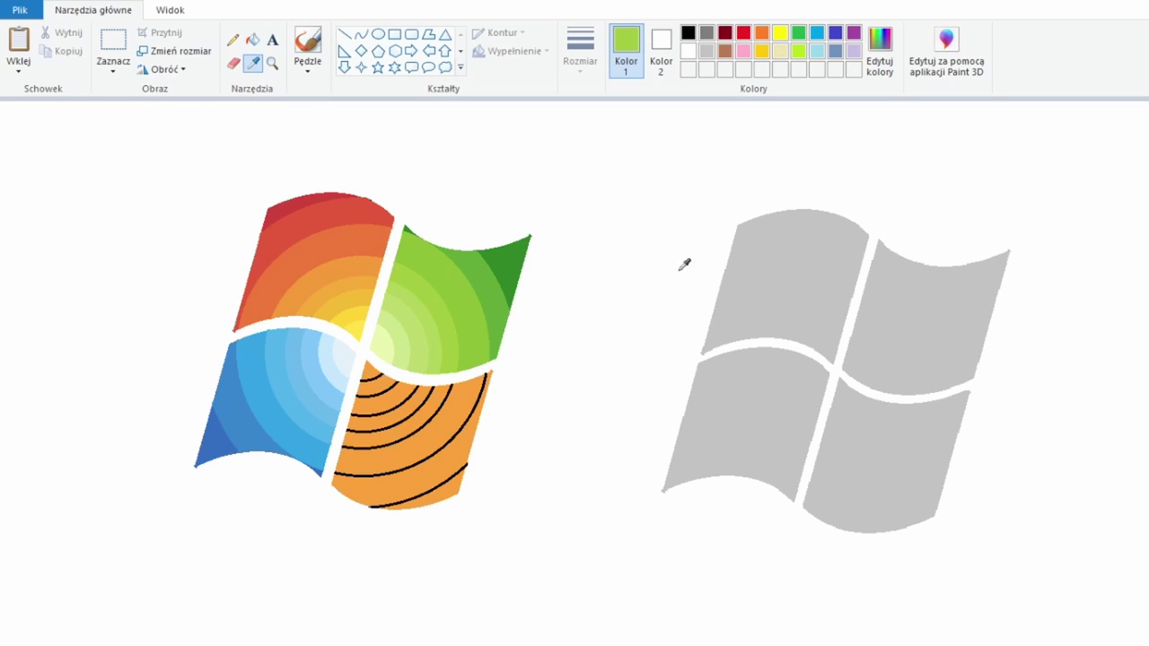
left_click(404, 226)
left_click(254, 62)
Sample the pale yellow from the logo centre as the fill colour.
left_click(326, 465)
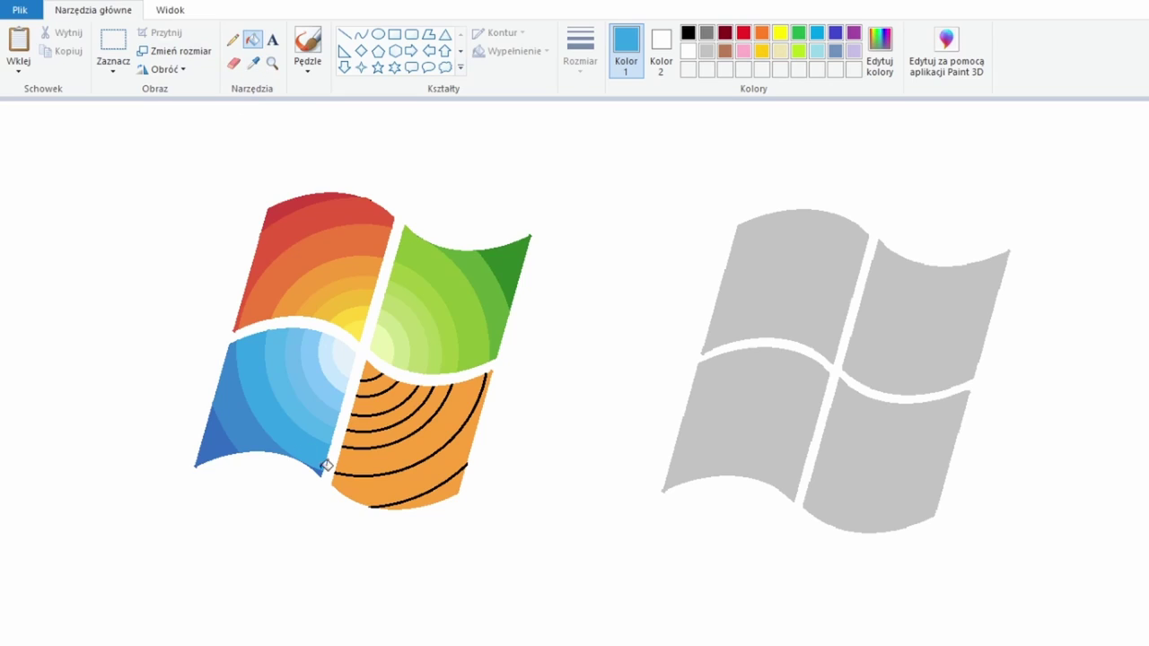
left_click(234, 65)
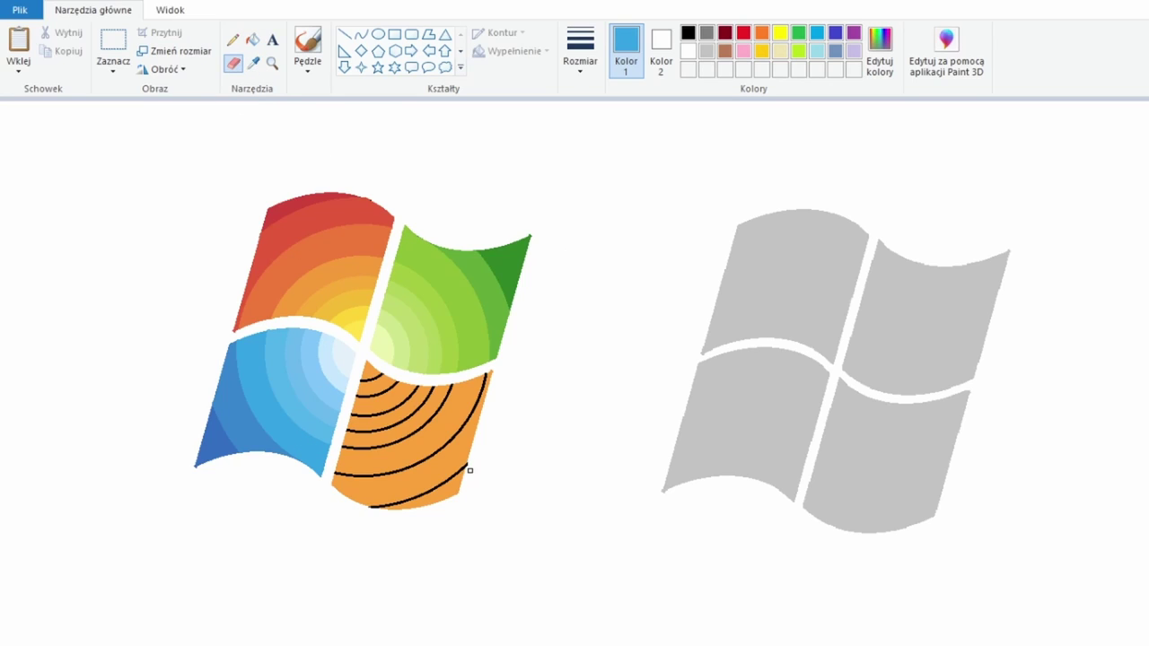
left_click(255, 64)
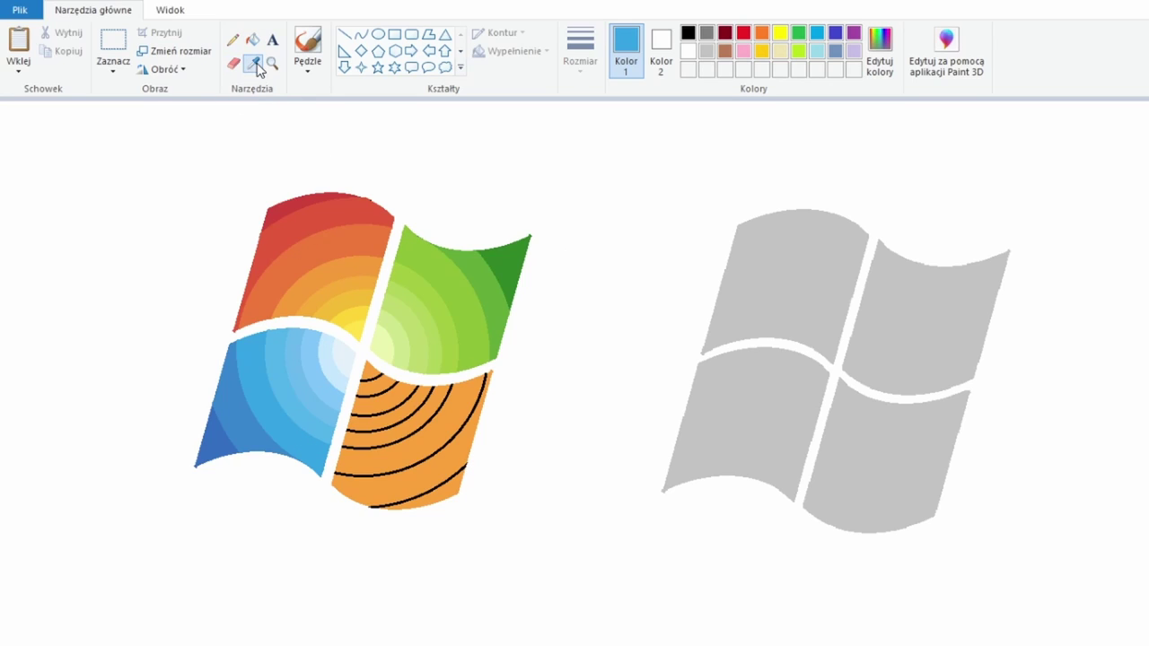
left_click(369, 345)
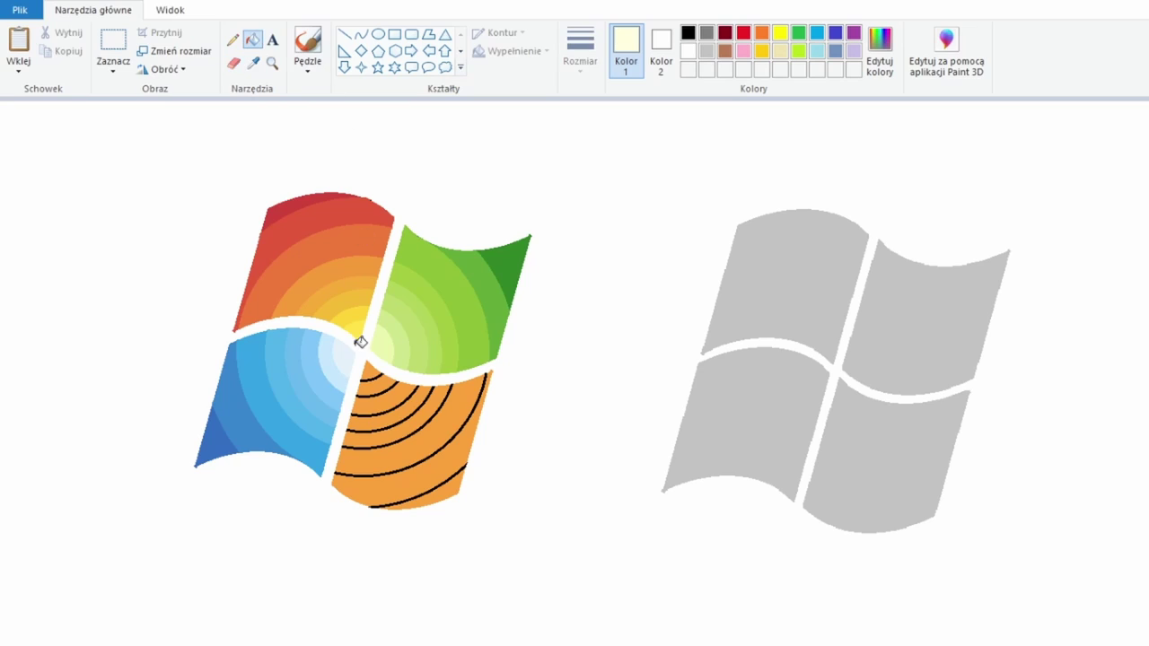
Fill the orange-pane bands nearest the centre with pale yellow.
left_click(253, 63)
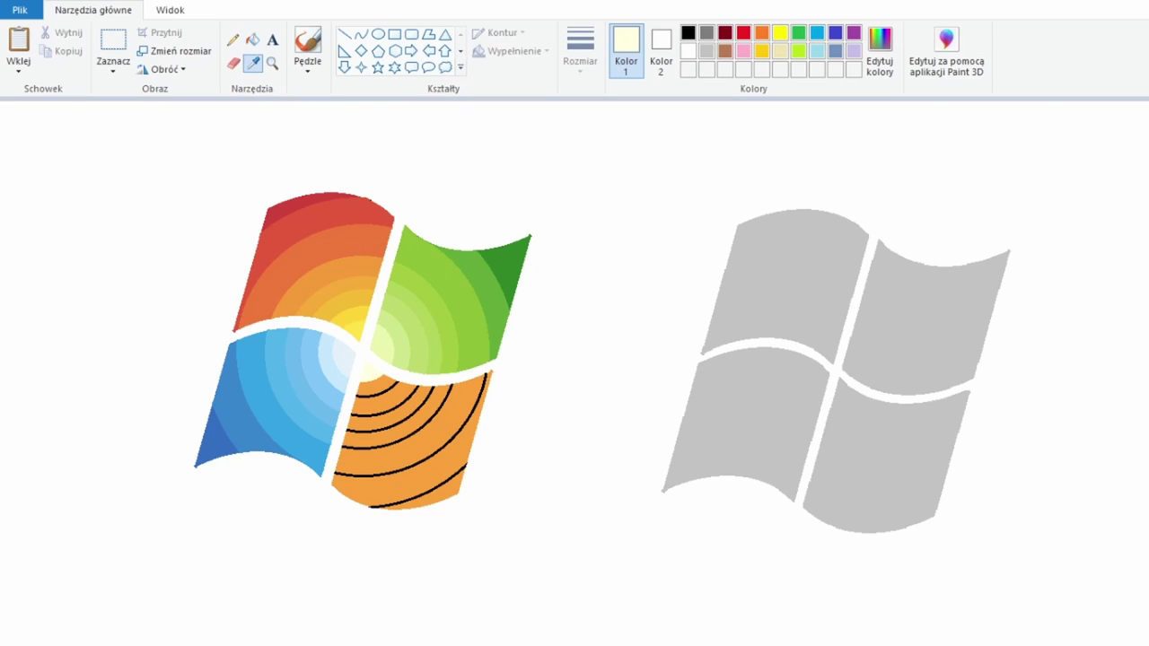
left_click(367, 350)
left_click(377, 387)
left_click(253, 63)
left_click(372, 381)
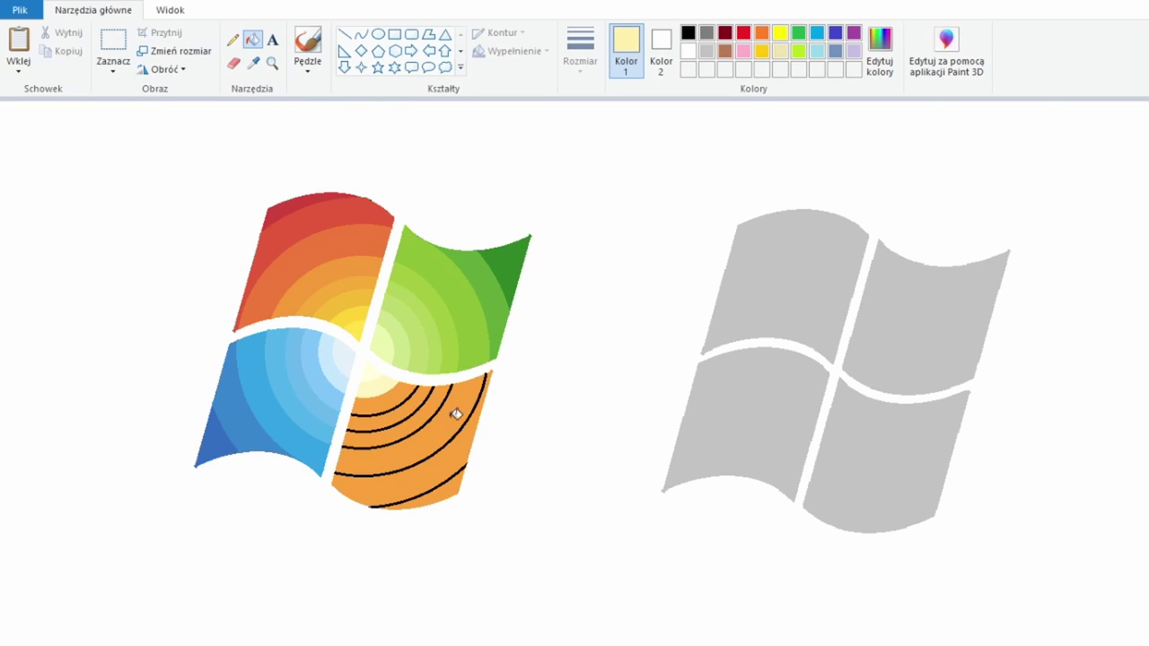
left_click(402, 397)
Fill further orange-pane bands with yellow shades.
left_click(368, 400)
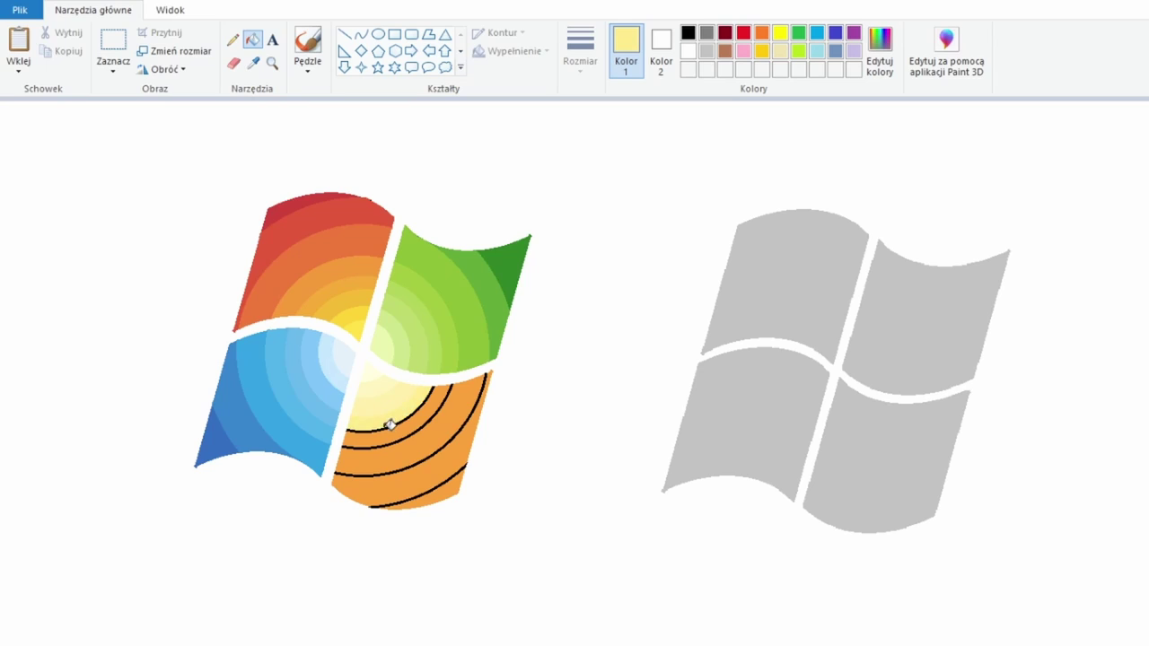
left_click(385, 418)
left_click(253, 63)
left_click(355, 329)
left_click(395, 438)
Refill the orange pane's outer bands yellow and cover the remaining black guide line.
left_click(253, 63)
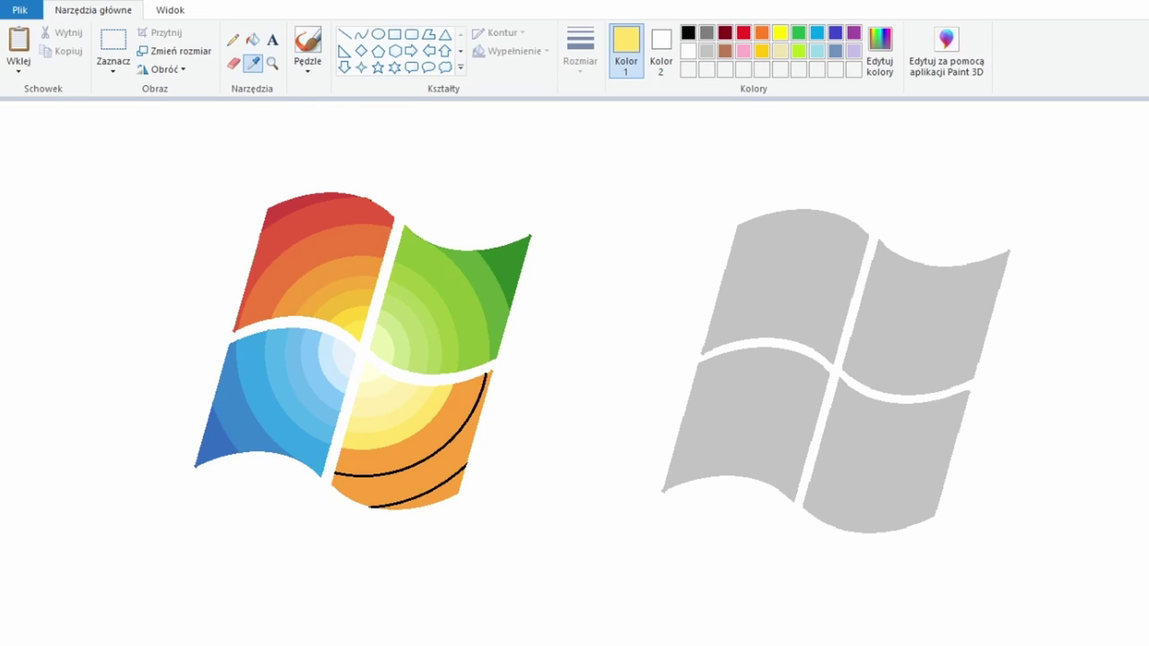
left_click(404, 413)
left_click(425, 456)
left_click(253, 63)
left_click(390, 450)
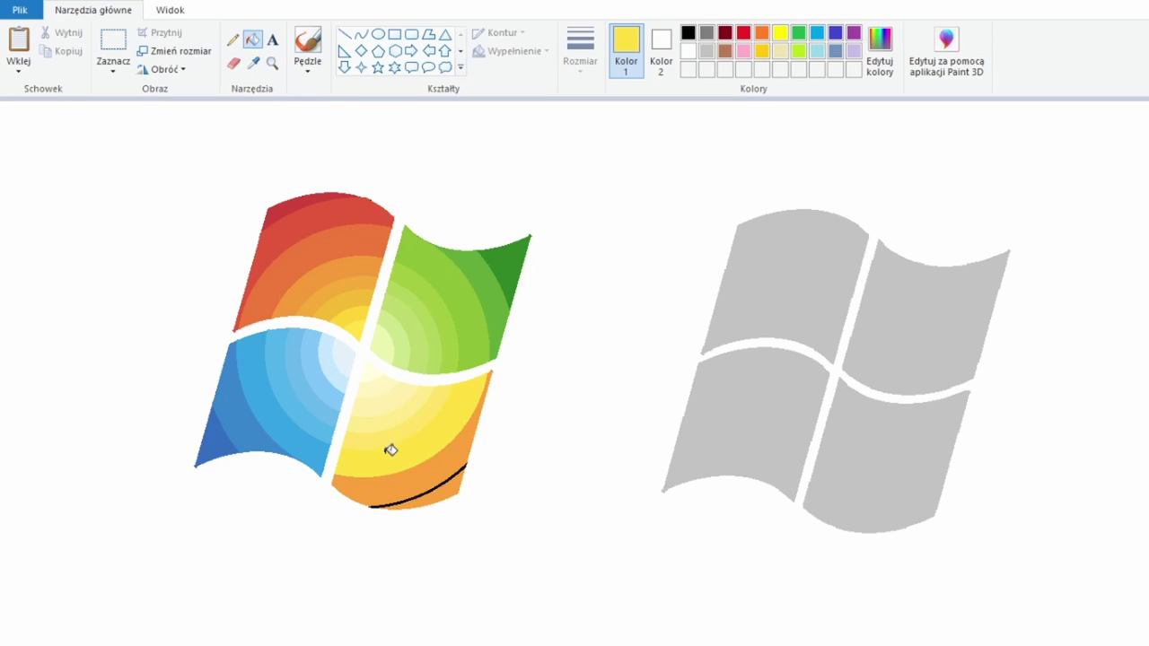
left_click(256, 64)
left_click(422, 430)
left_click(449, 474)
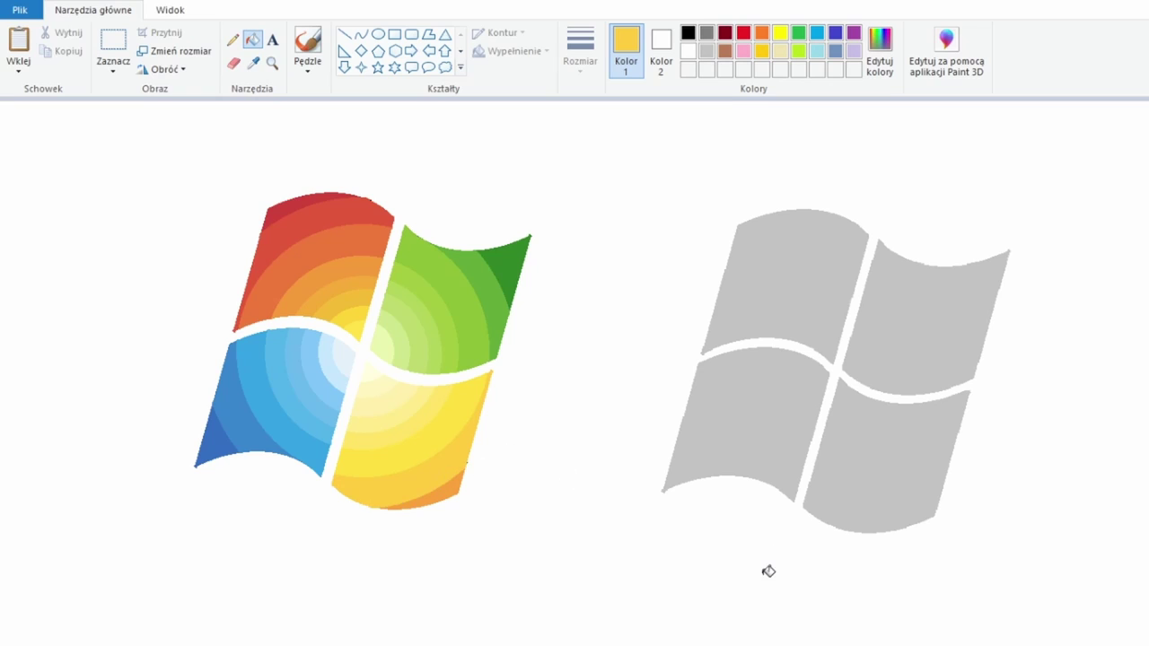
Try a rectangular selection of the coloured flag, moving it and then undoing.
left_click(113, 40)
left_click_drag(506, 446, 561, 539)
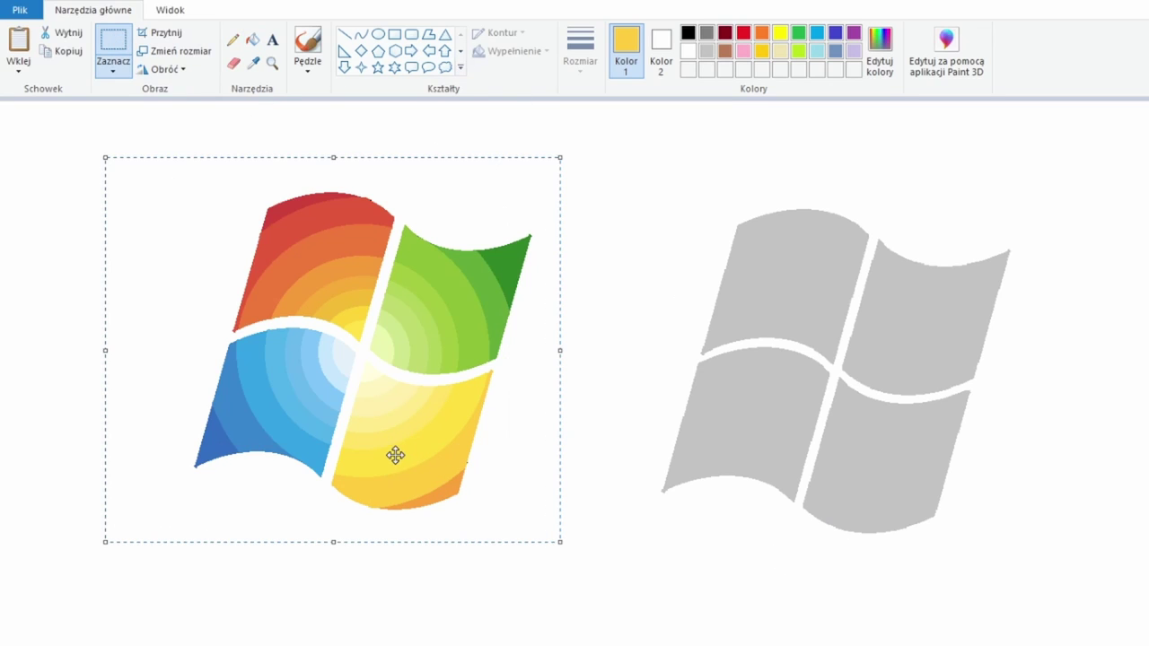
left_click_drag(321, 404, 794, 427)
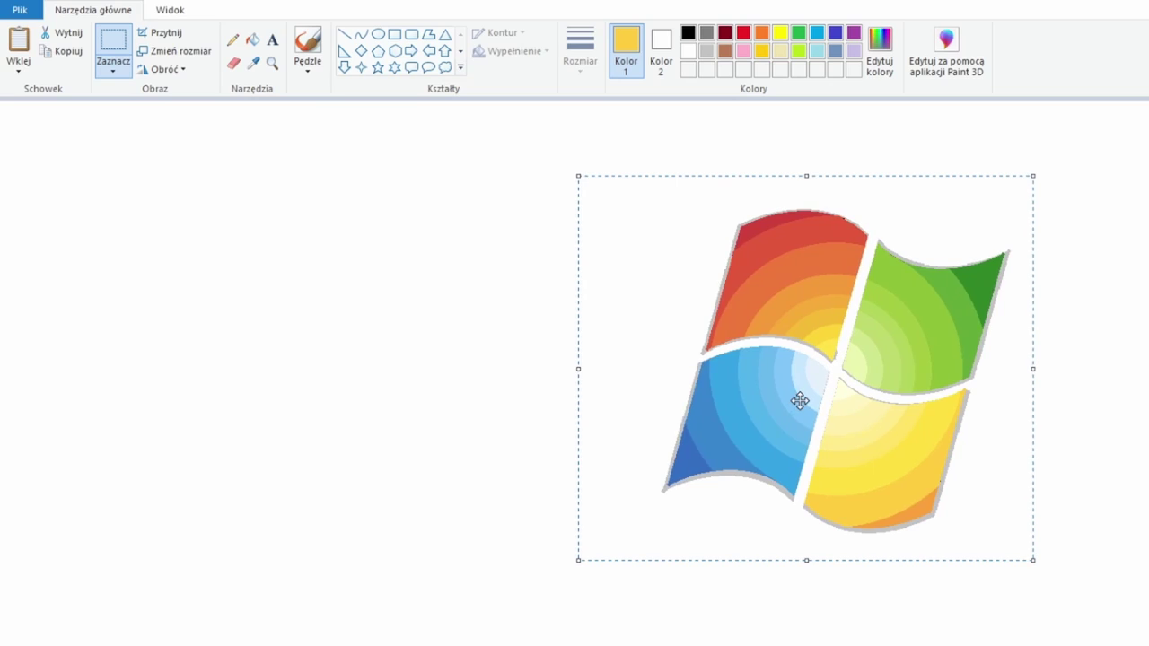
key("ctrl+z")
Using free-form selection, select the whole coloured flag and drop it onto the grey flag.
left_click(113, 70)
left_click(135, 118)
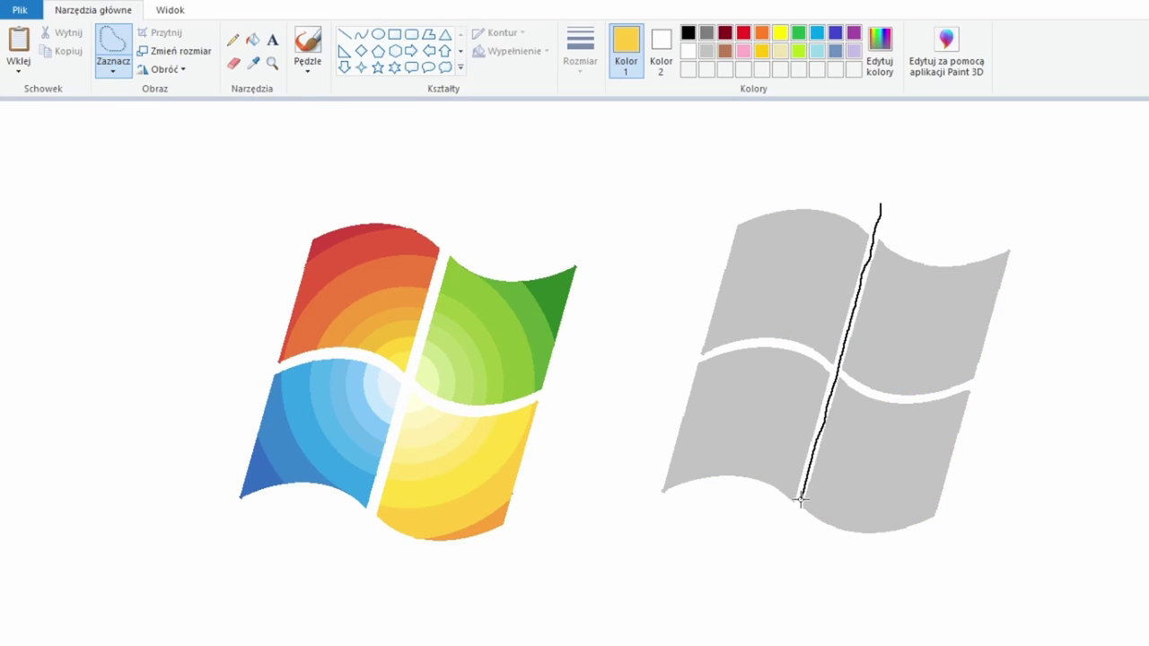
left_click_drag(800, 499, 939, 171)
left_click_drag(700, 220, 693, 359)
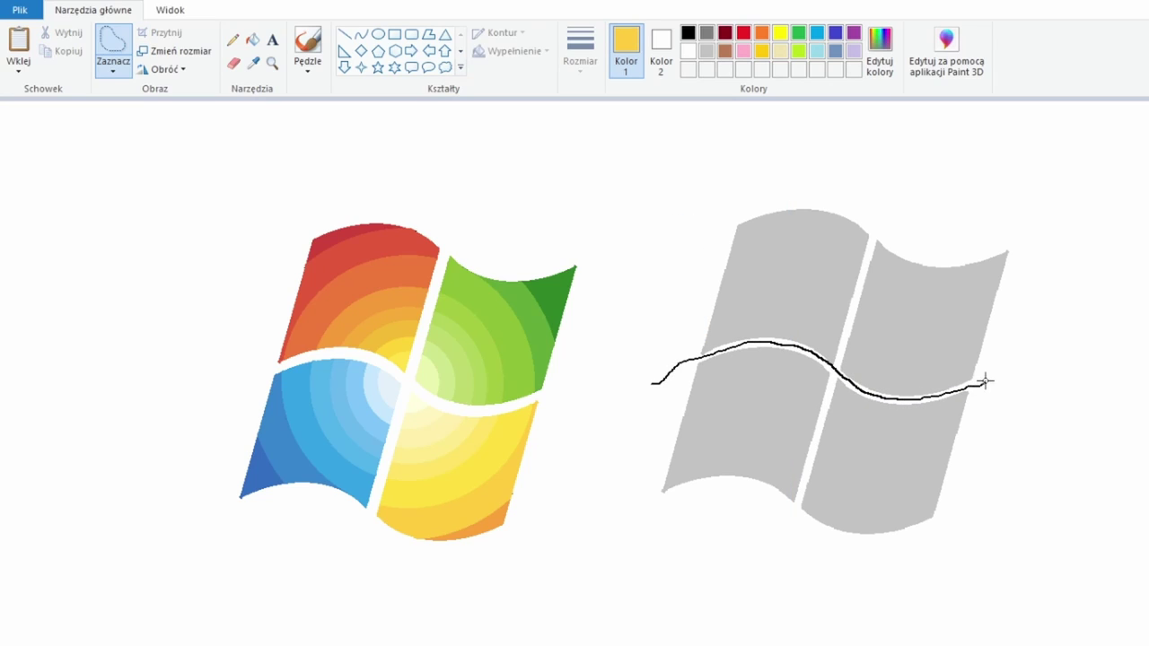
left_click_drag(984, 382, 654, 329)
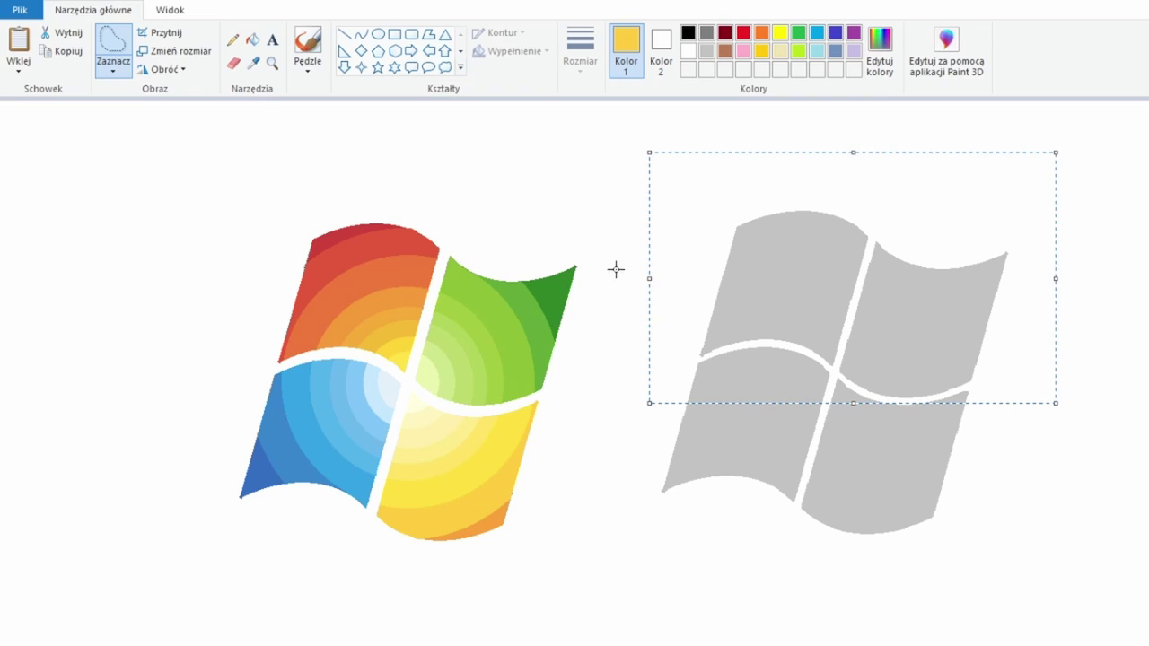
left_click_drag(157, 192, 595, 580)
left_click_drag(266, 402, 694, 392)
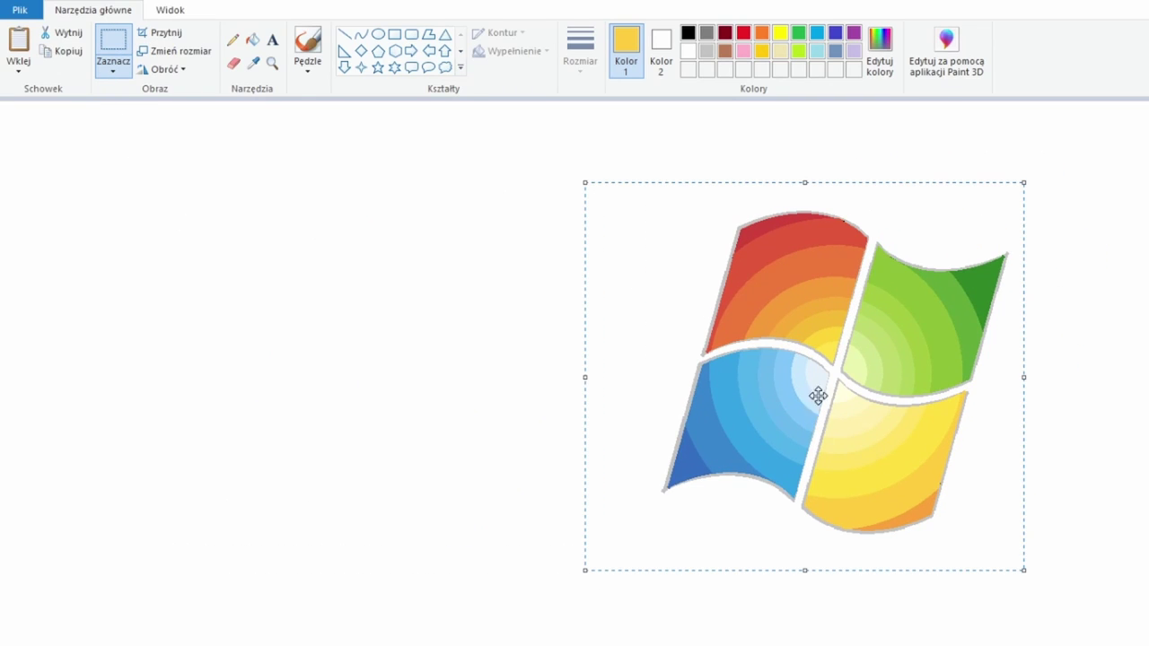
Tint the green pane's grey border light green.
left_click(253, 62)
left_click(858, 359)
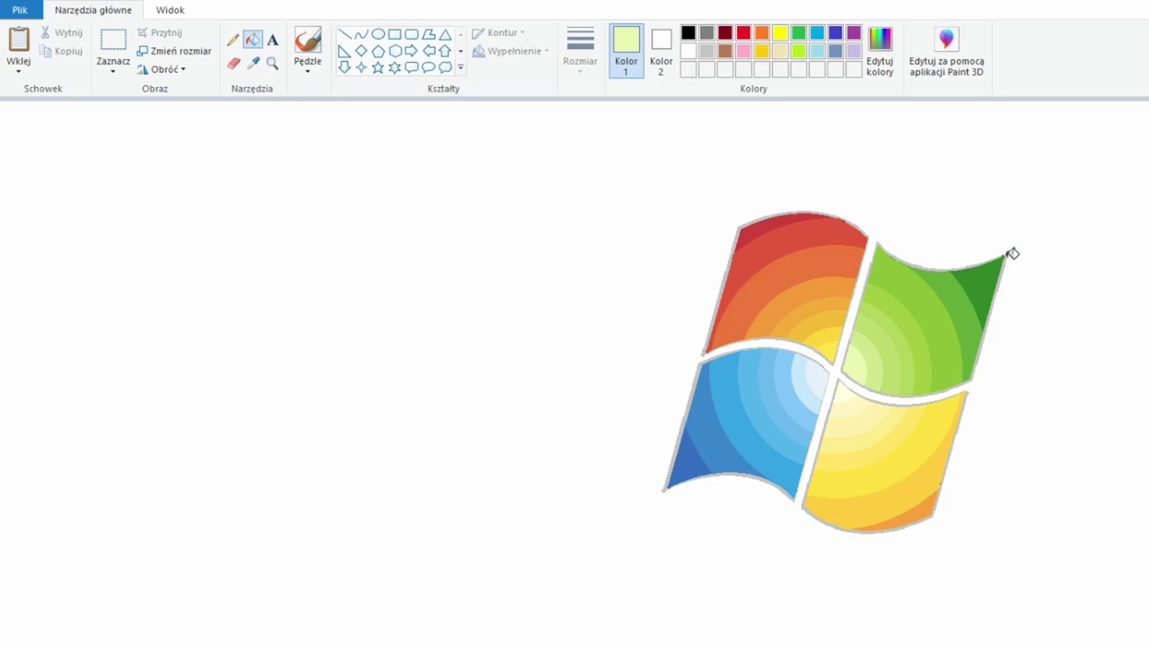
left_click(1006, 255)
Tint the red pane's grey border bright yellow sampled from the logo.
left_click(253, 63)
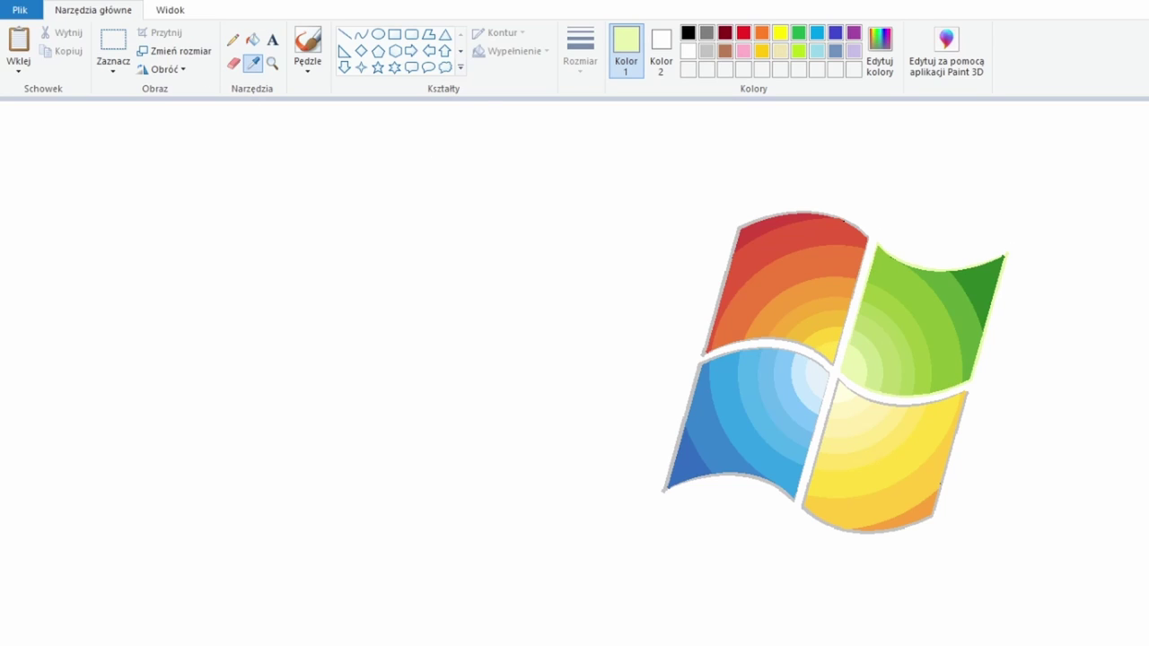
left_click(897, 449)
left_click(865, 249)
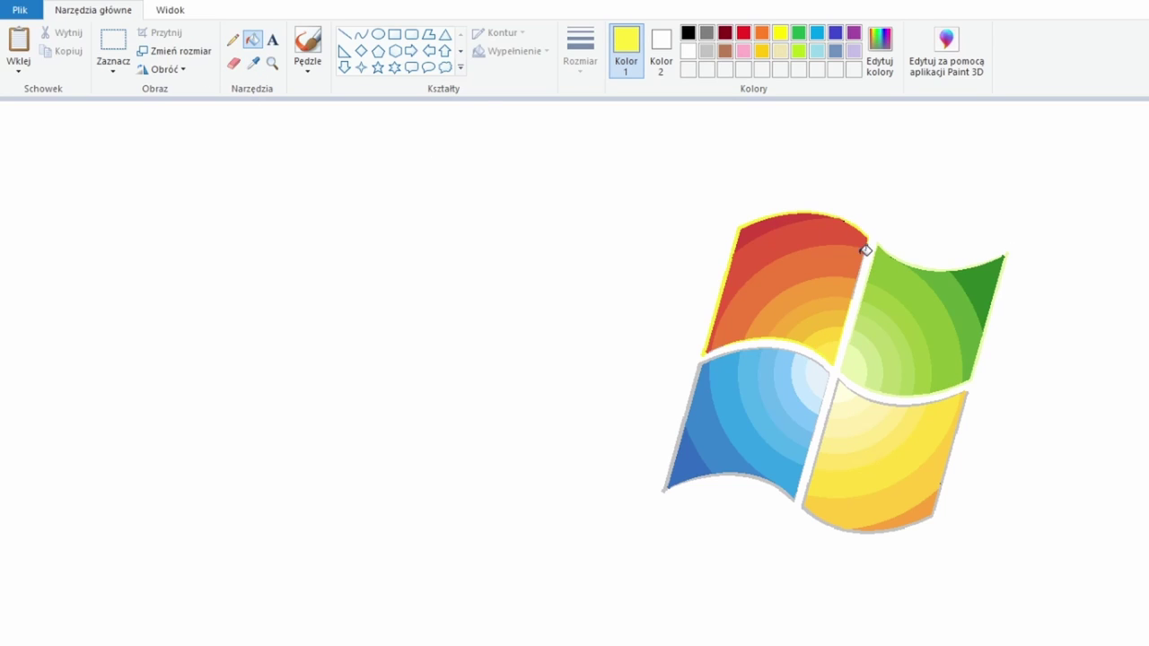
Tint the blue pane's grey border light blue.
left_click(253, 63)
left_click(708, 359)
left_click(234, 63)
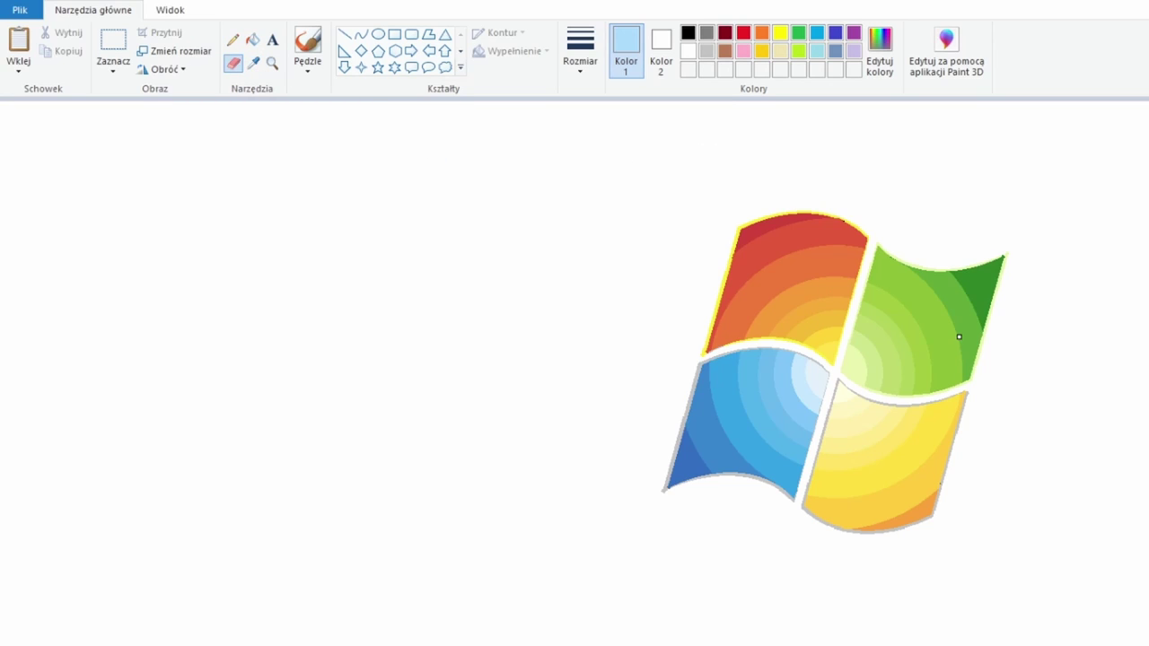
left_click(254, 40)
left_click(718, 363)
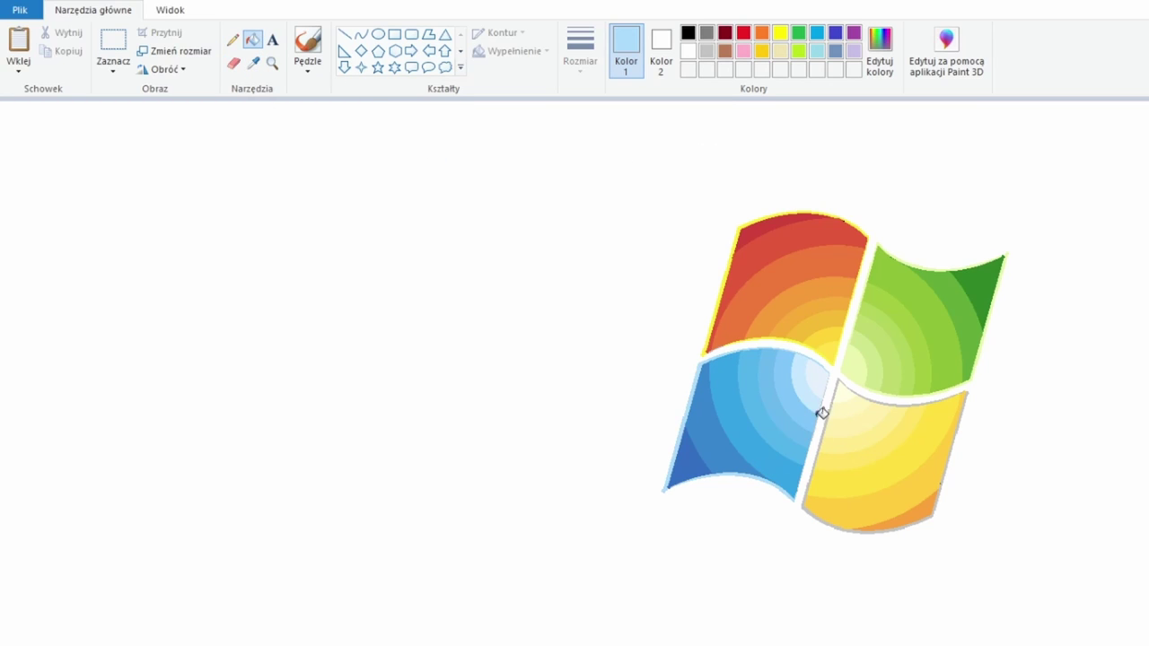
left_click(344, 34)
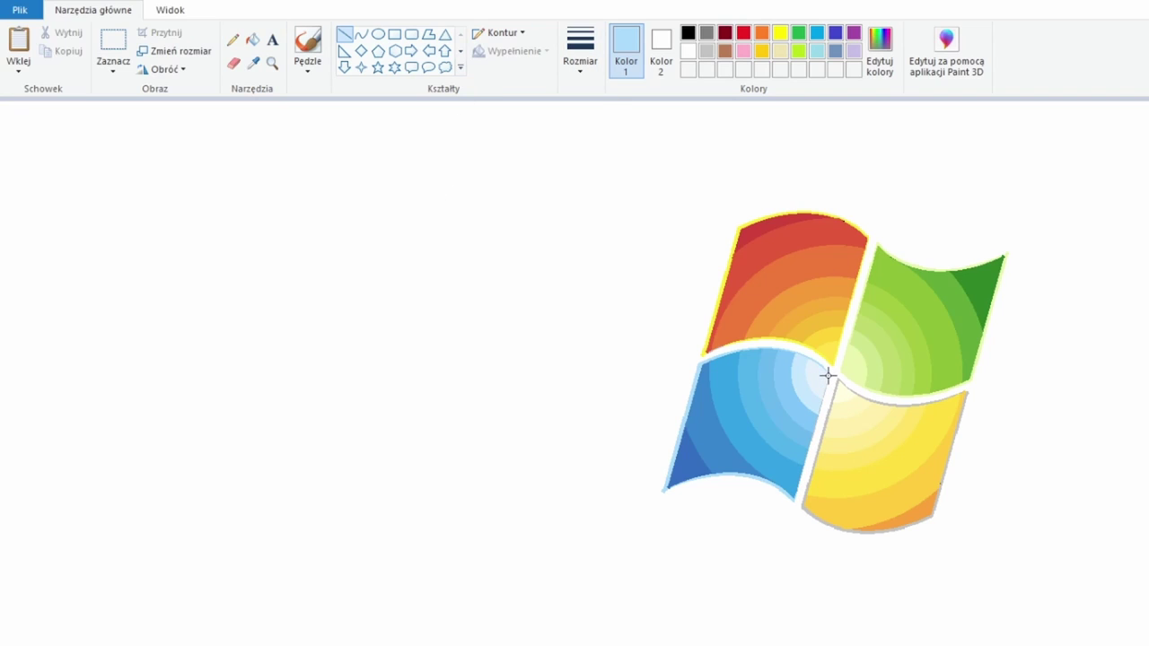
Tint the yellow pane's grey border pale yellow.
left_click(253, 62)
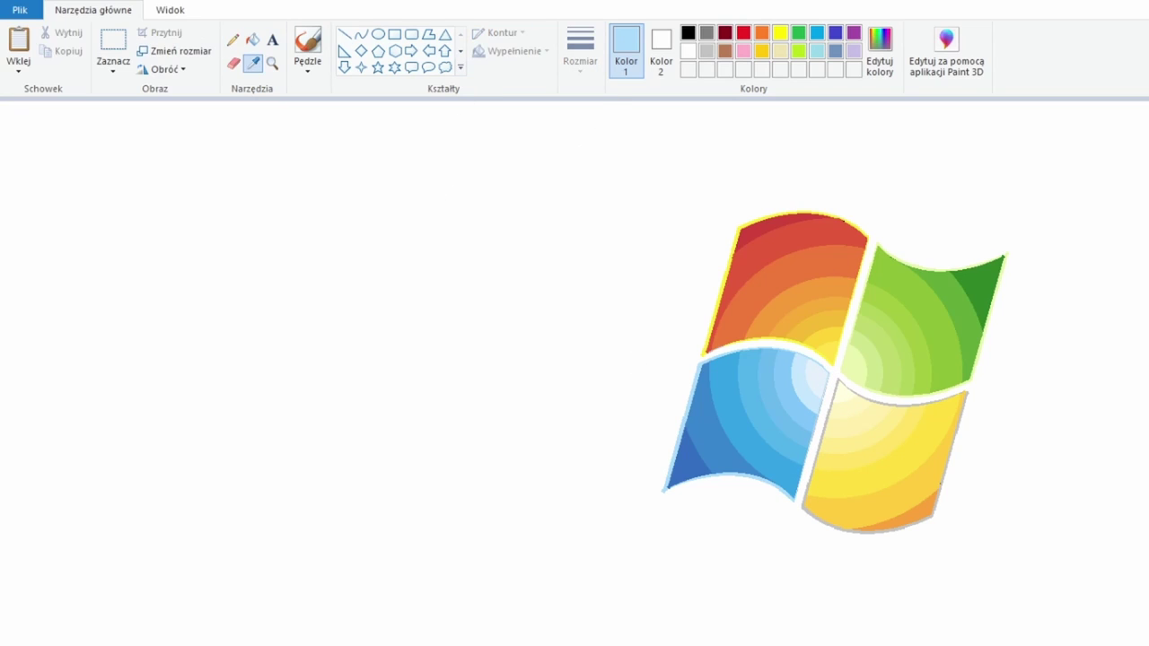
left_click(718, 269)
left_click(834, 403)
left_click(867, 390)
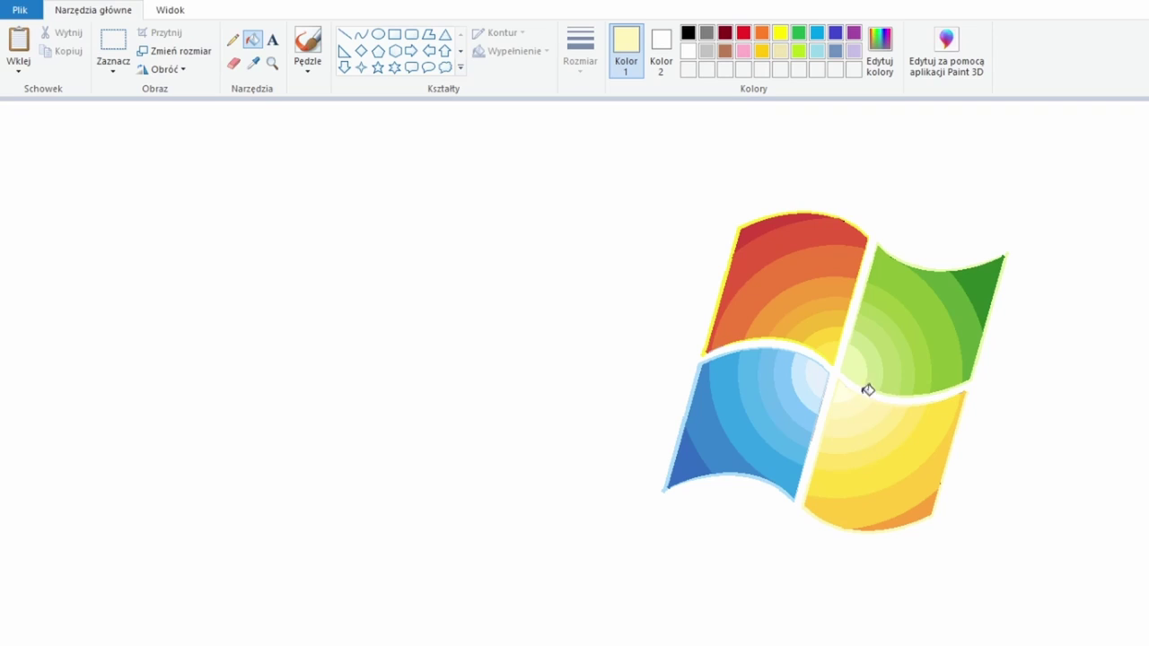
left_click(256, 63)
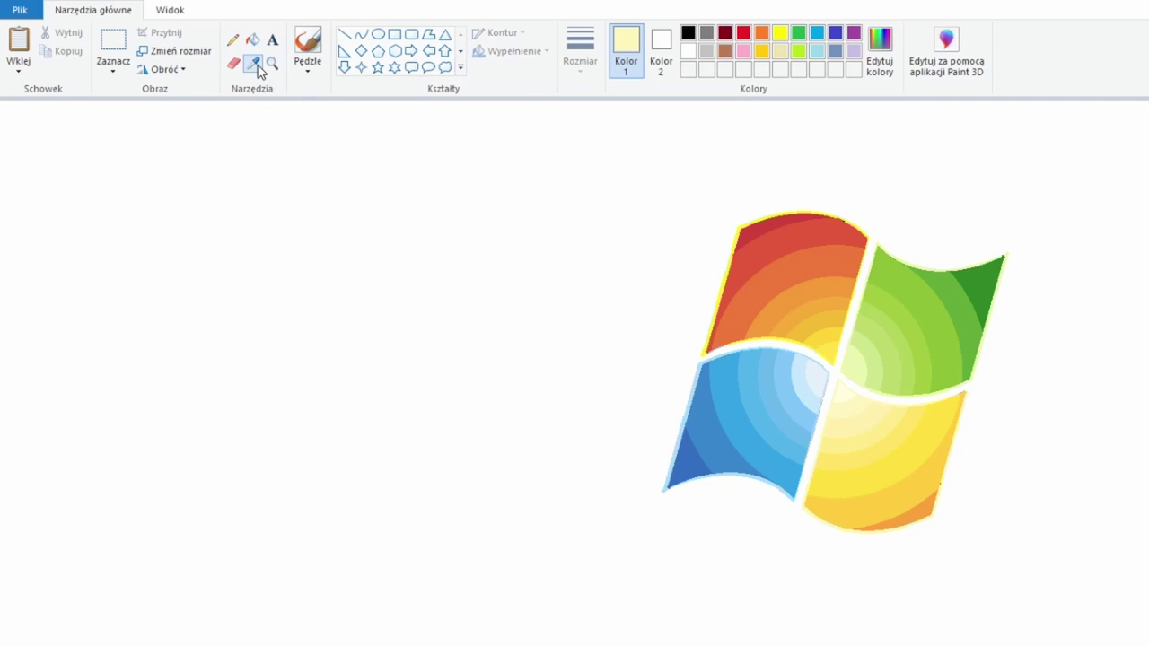
Pick blue and draw a large ellipse left of the flag, then undo it.
left_click(736, 422)
left_click(378, 35)
left_click_drag(104, 210, 499, 572)
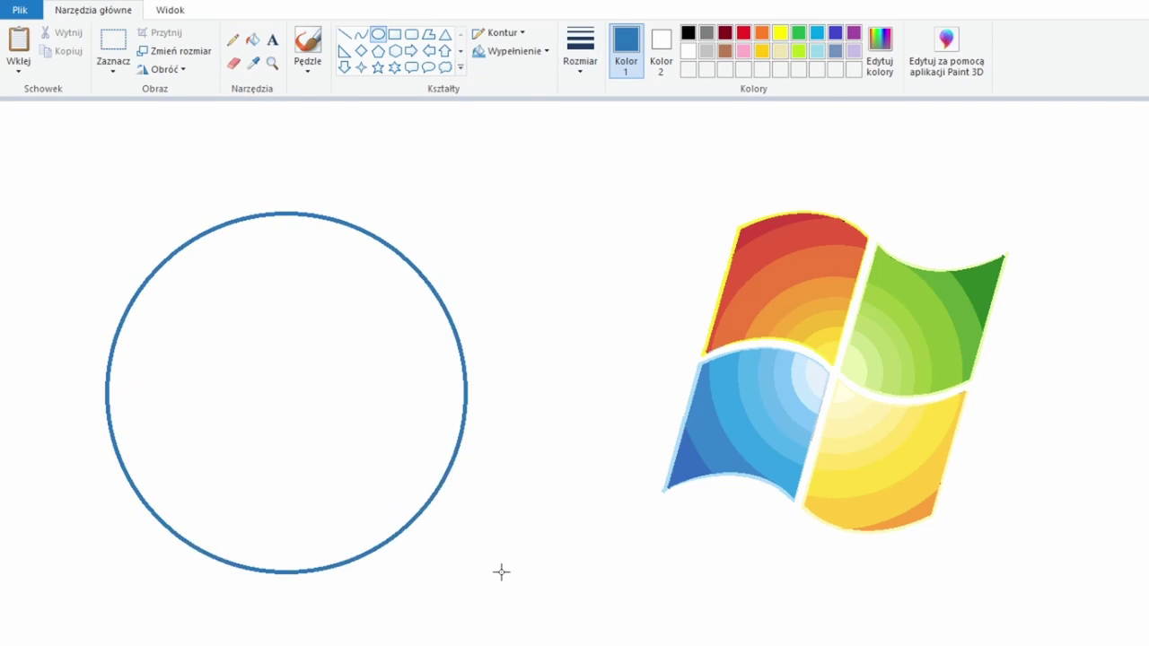
key("ctrl+z")
Draw a large blue circle at left and move the logo, then undo both.
left_click_drag(187, 225, 638, 645)
left_click_drag(510, 572, 446, 493)
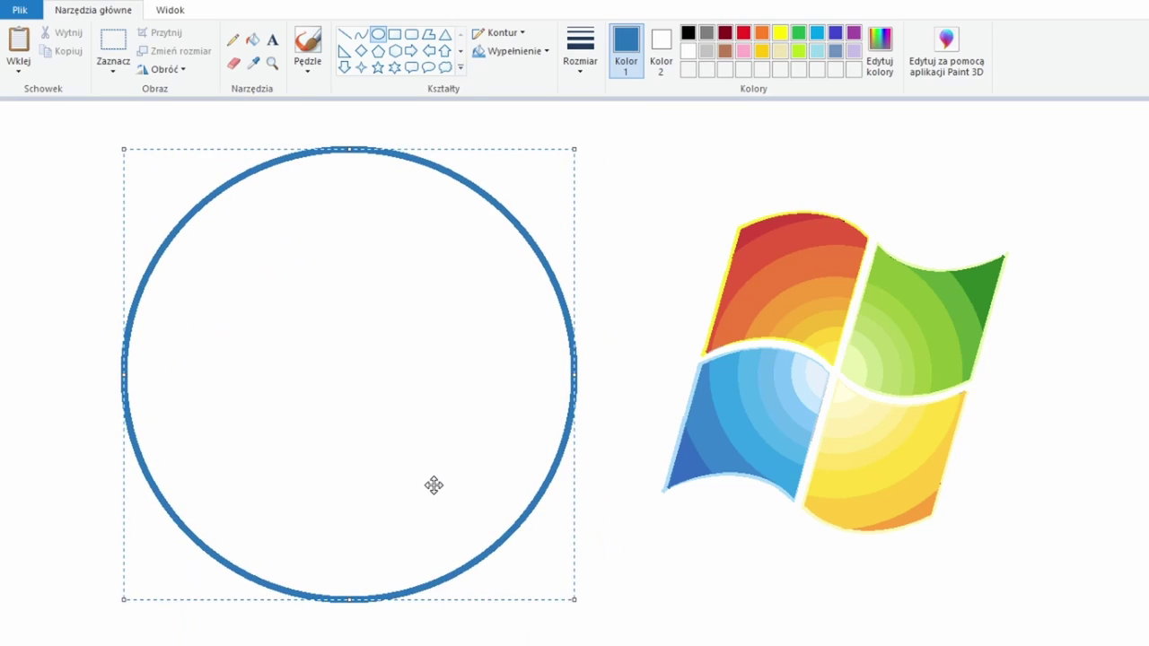
key("ctrl+a")
left_click_drag(677, 372, 372, 353)
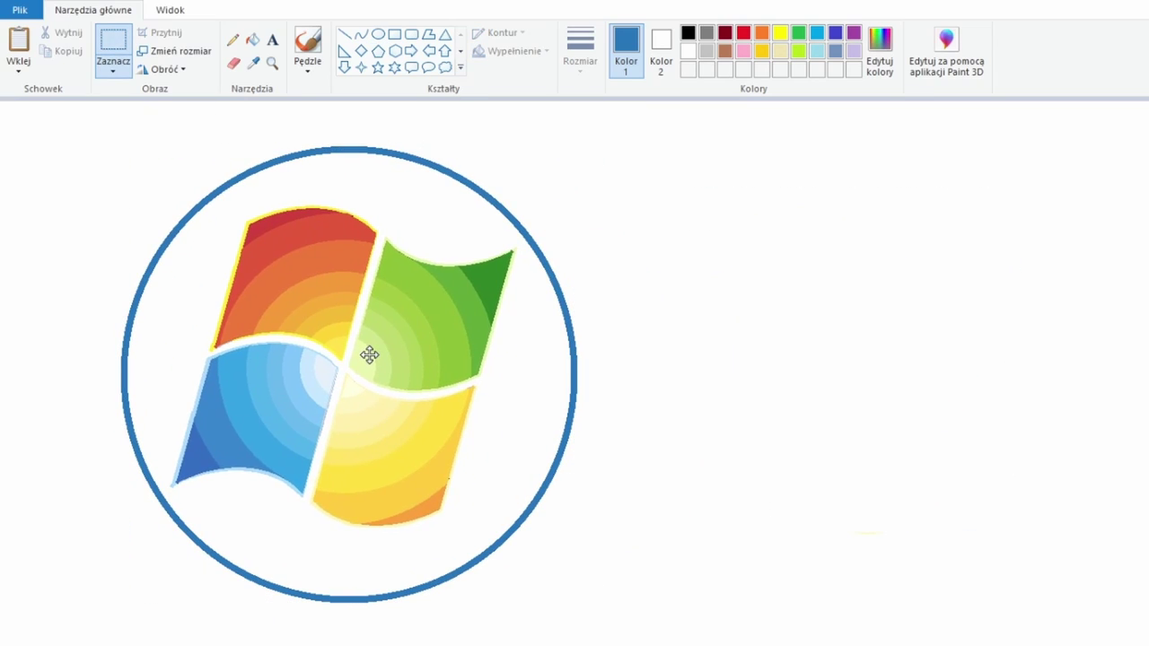
key("ctrl+z")
Redraw a large blue circle at left and reposition the flag logo, then undo again.
left_click(378, 34)
left_click_drag(83, 141, 621, 645)
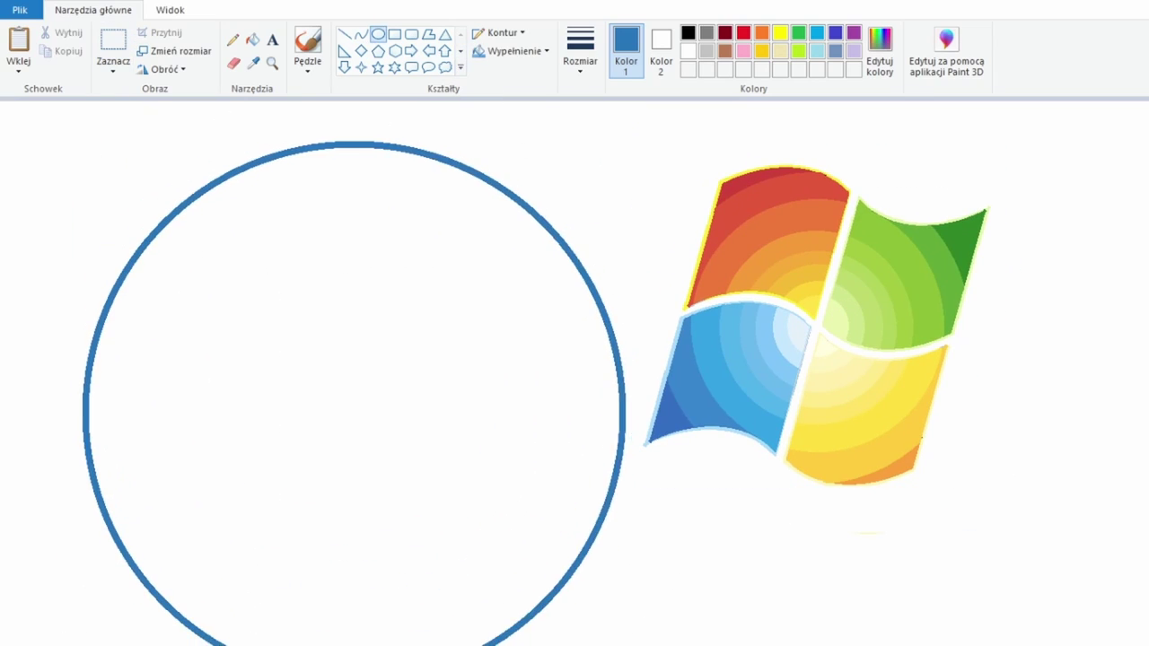
left_click_drag(359, 403, 308, 386)
left_click(114, 45)
left_click_drag(605, 502, 1036, 134)
left_click_drag(851, 295, 943, 329)
key("ctrl+z")
key("ctrl+z")
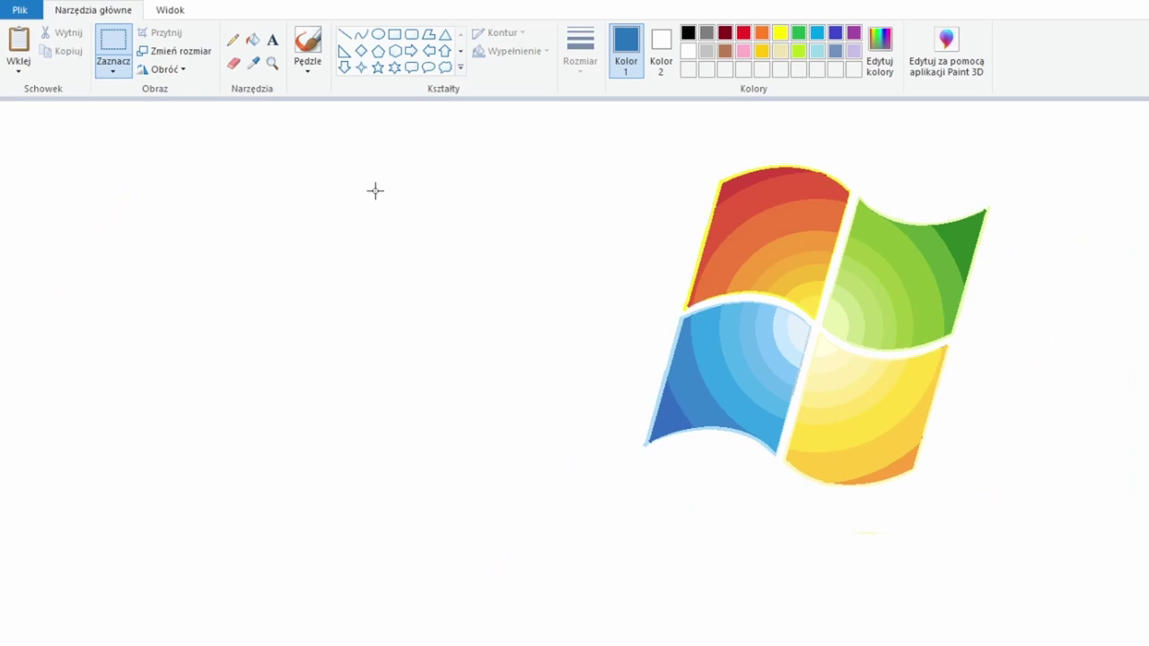
Draw the final large blue circle at left and settle the flag logo beside it.
left_click_drag(161, 160, 646, 645)
left_click_drag(599, 564, 538, 557)
left_click(113, 45)
left_click_drag(1007, 136, 614, 485)
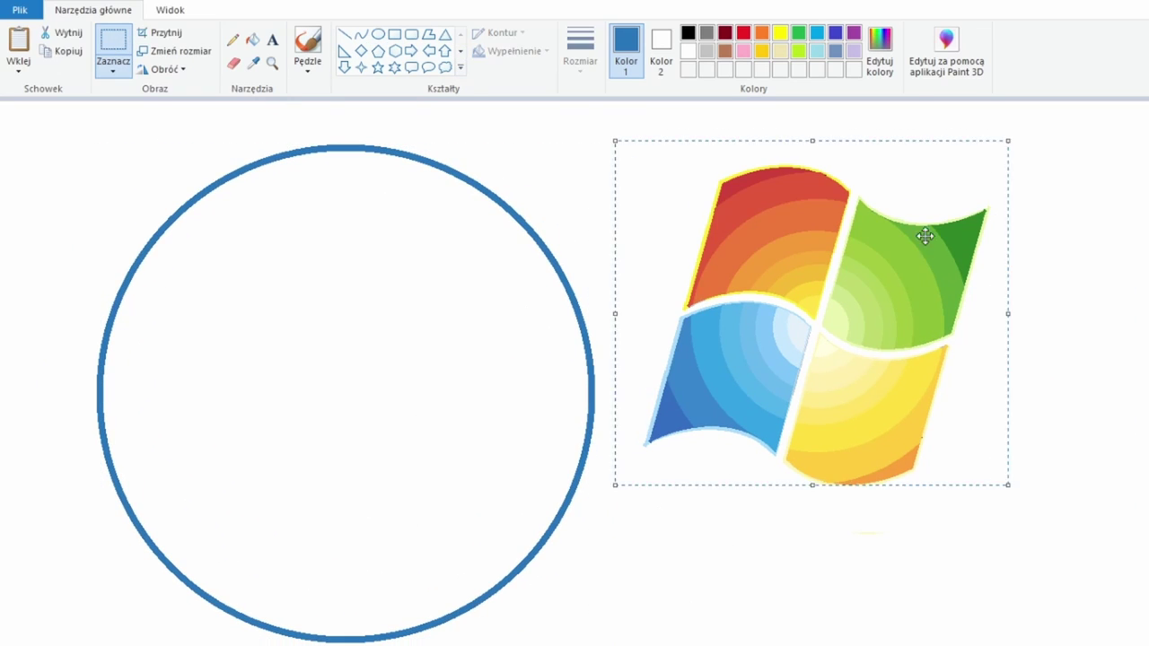
mouse_move(904, 258)
left_mouse_down()
mouse_move(441, 303)
mouse_move(432, 316)
mouse_move(923, 253)
mouse_move(908, 259)
left_mouse_up()
mouse_move(837, 519)
left_mouse_down()
mouse_move(887, 543)
mouse_move(849, 485)
left_mouse_up()
left_click(727, 307)
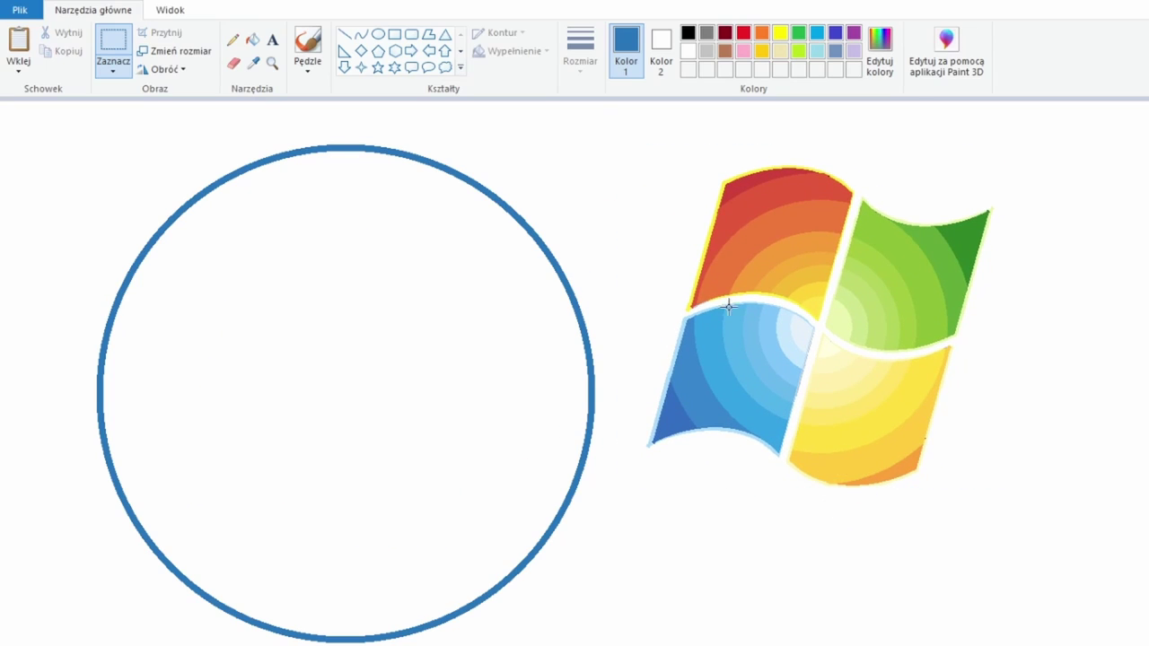
left_click(249, 63)
In grey-blue, draw two small circles on the big circle's upper-left and upper-right rim.
left_click(378, 33)
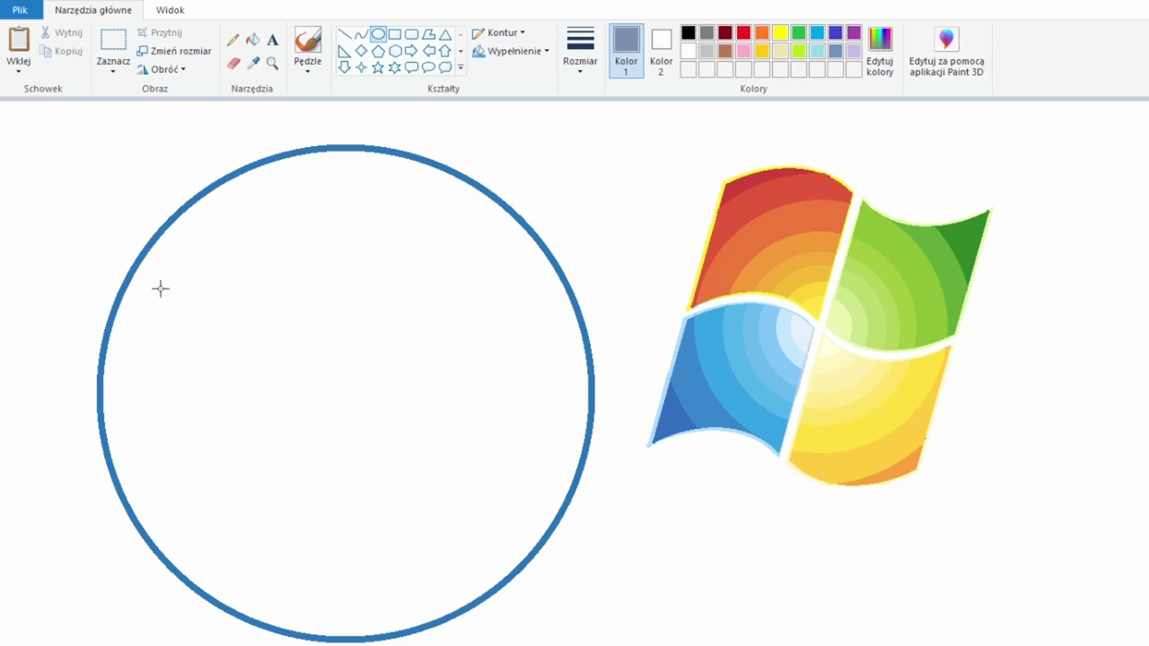
left_click_drag(106, 388, 251, 247)
left_click_drag(175, 298, 161, 274)
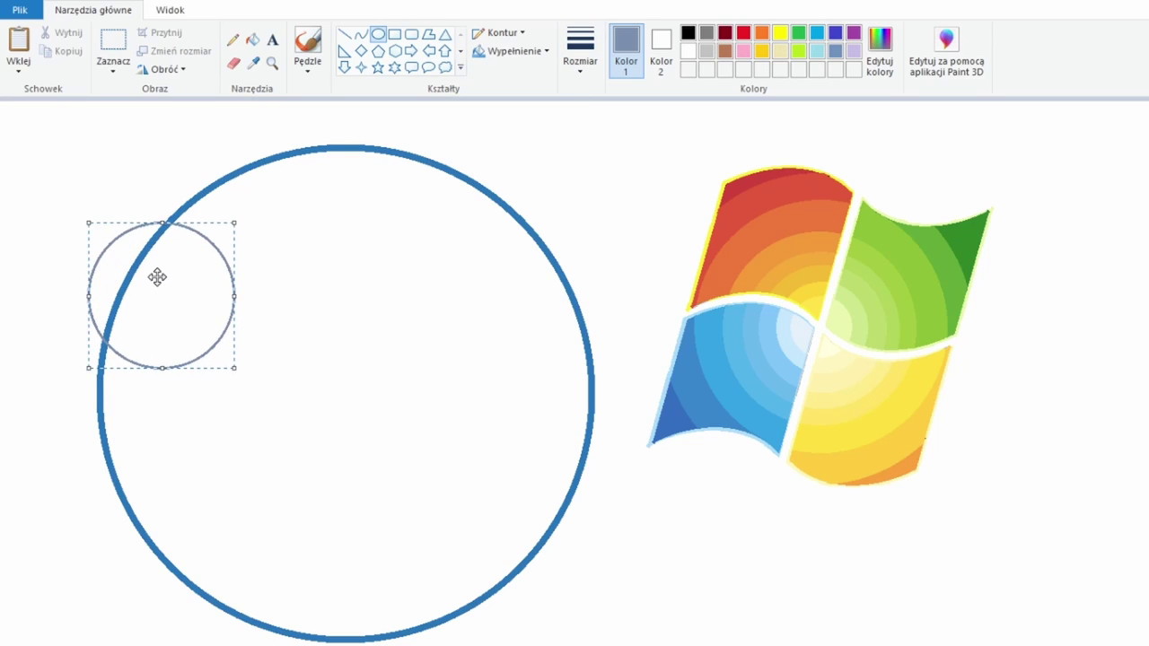
left_click_drag(484, 386, 655, 215)
mouse_move(589, 296)
left_mouse_down()
mouse_move(542, 291)
mouse_move(588, 288)
left_mouse_up()
left_click(218, 287)
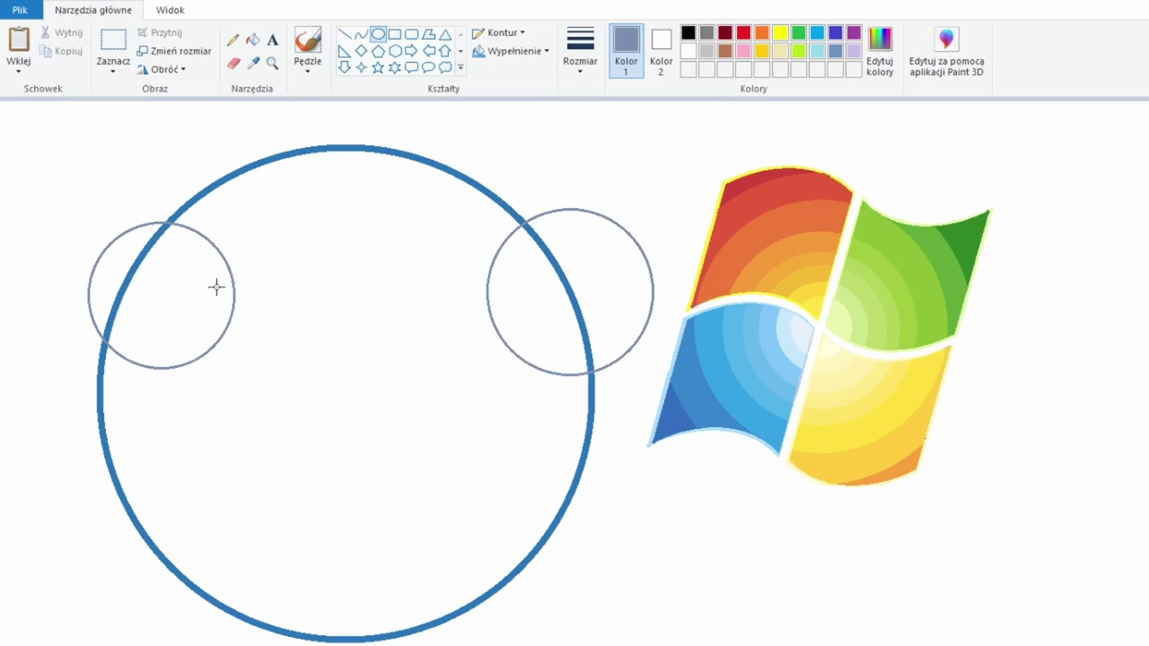
Erase the small circles' arcs outside the big circle and fill both circles grey.
left_click(233, 62)
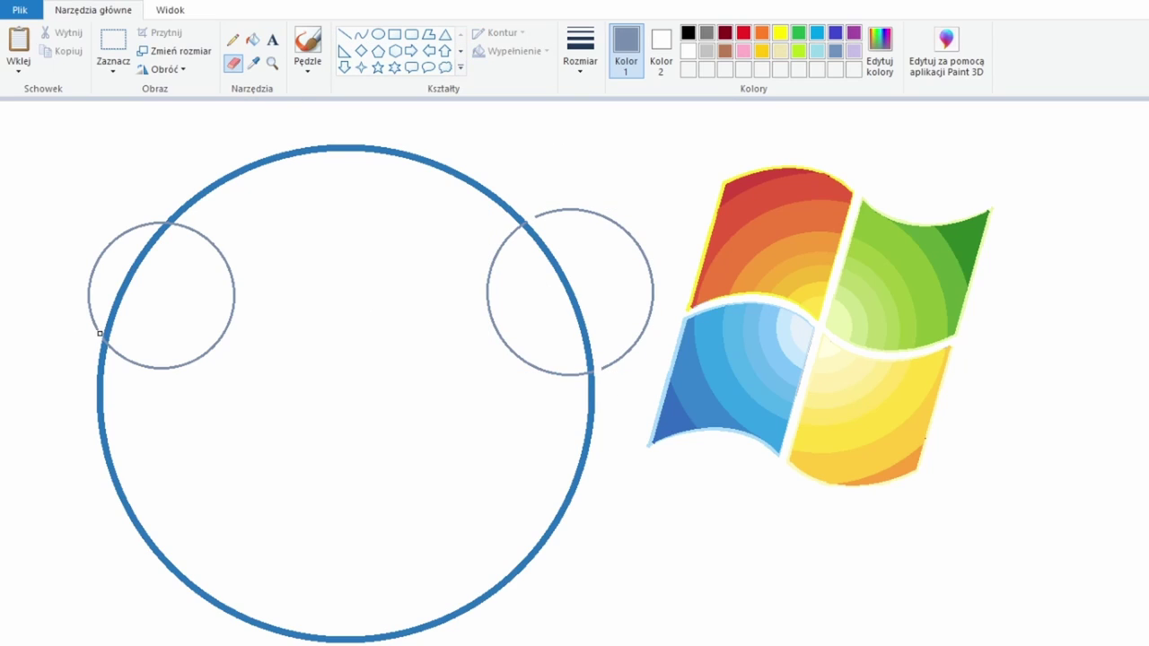
left_click_drag(157, 223, 97, 330)
left_click_drag(534, 214, 601, 367)
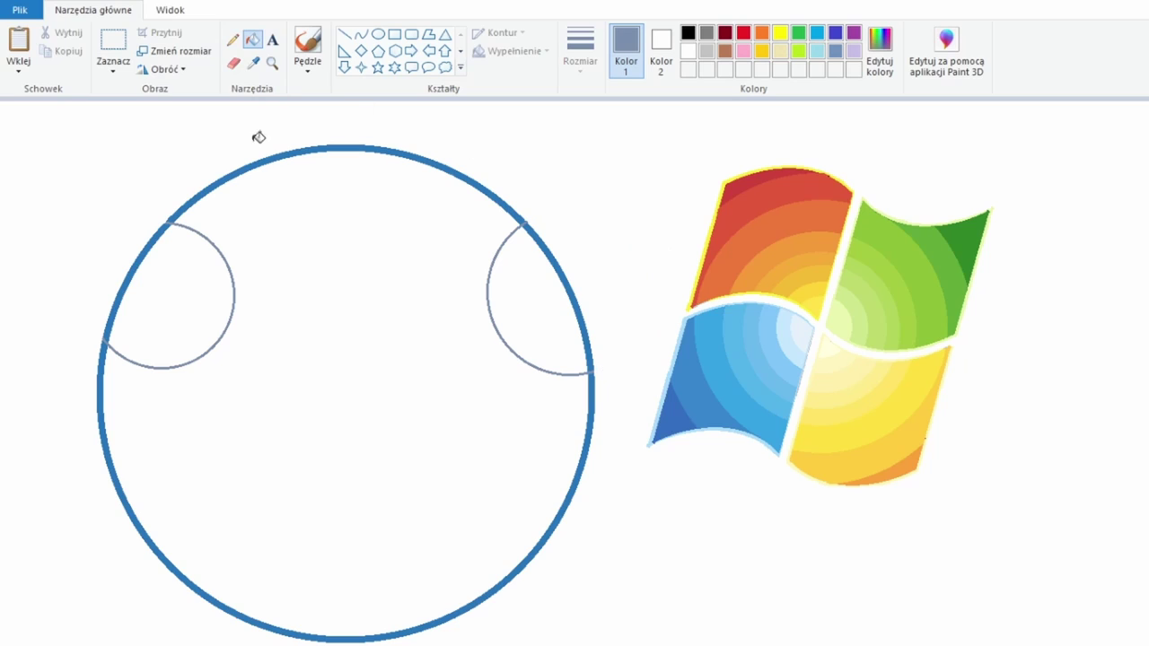
left_click(253, 40)
left_click(171, 296)
left_click(539, 296)
Draw an upward-arching curve between the two grey circles and fill the top band grey.
left_click(361, 34)
left_click_drag(235, 305, 488, 301)
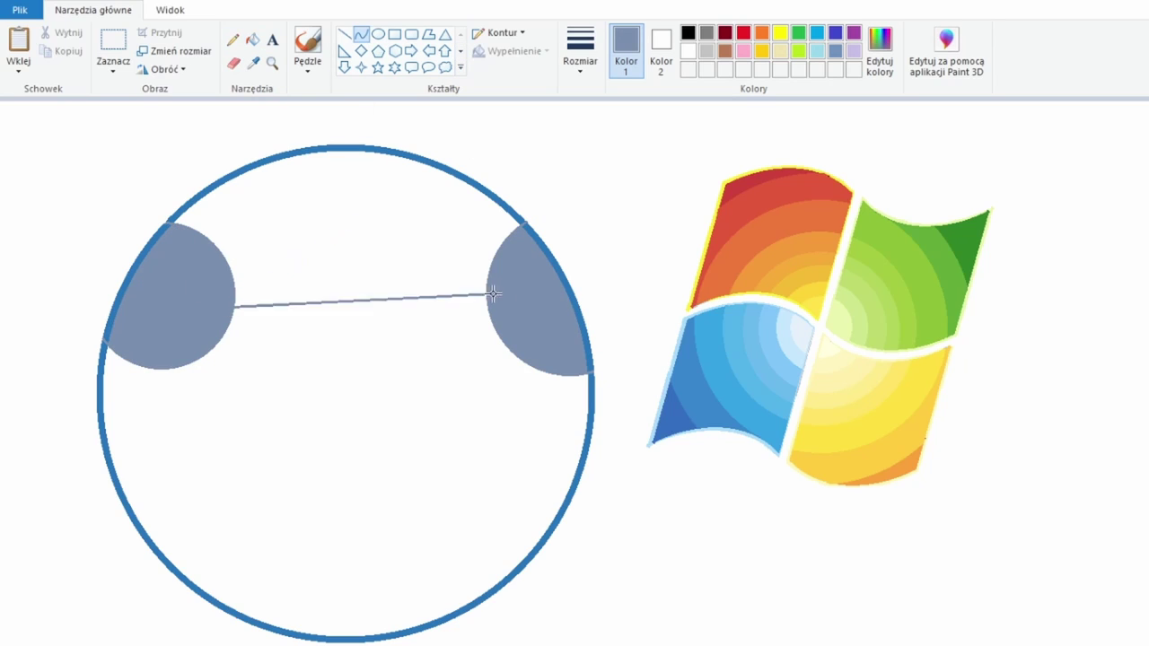
mouse_move(296, 303)
left_mouse_down()
mouse_move(302, 264)
mouse_move(422, 199)
left_mouse_up()
left_click(252, 39)
left_click(350, 179)
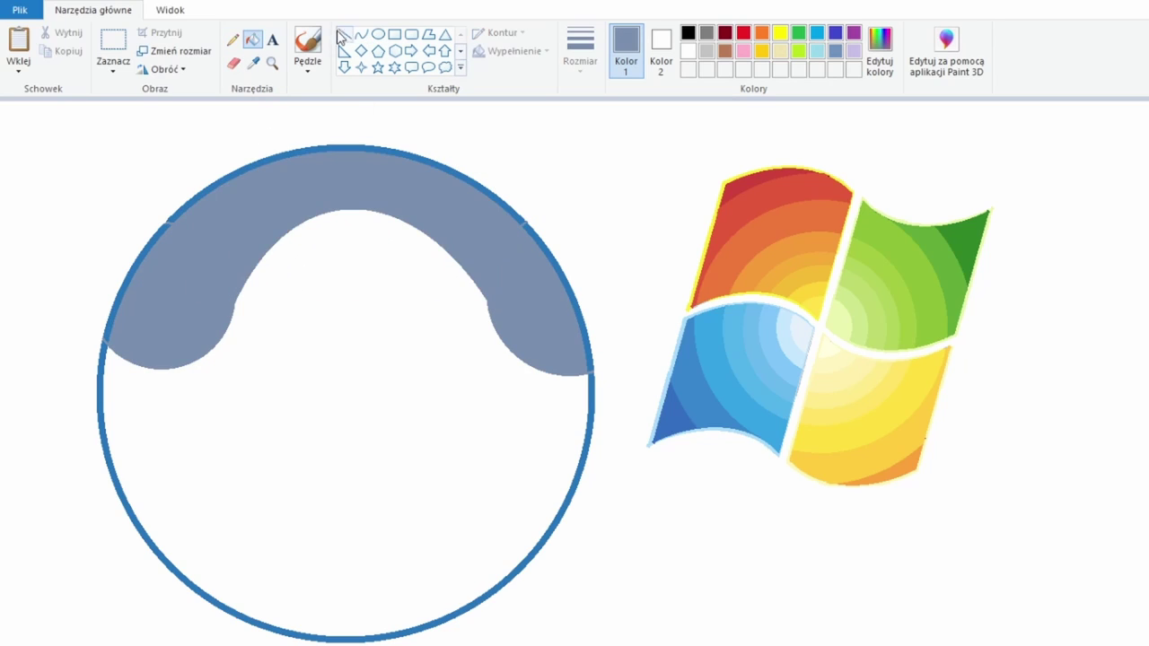
Close the arch's inner edge with curves and fill the area under the arch grey.
left_click(361, 34)
left_click_drag(235, 305, 487, 301)
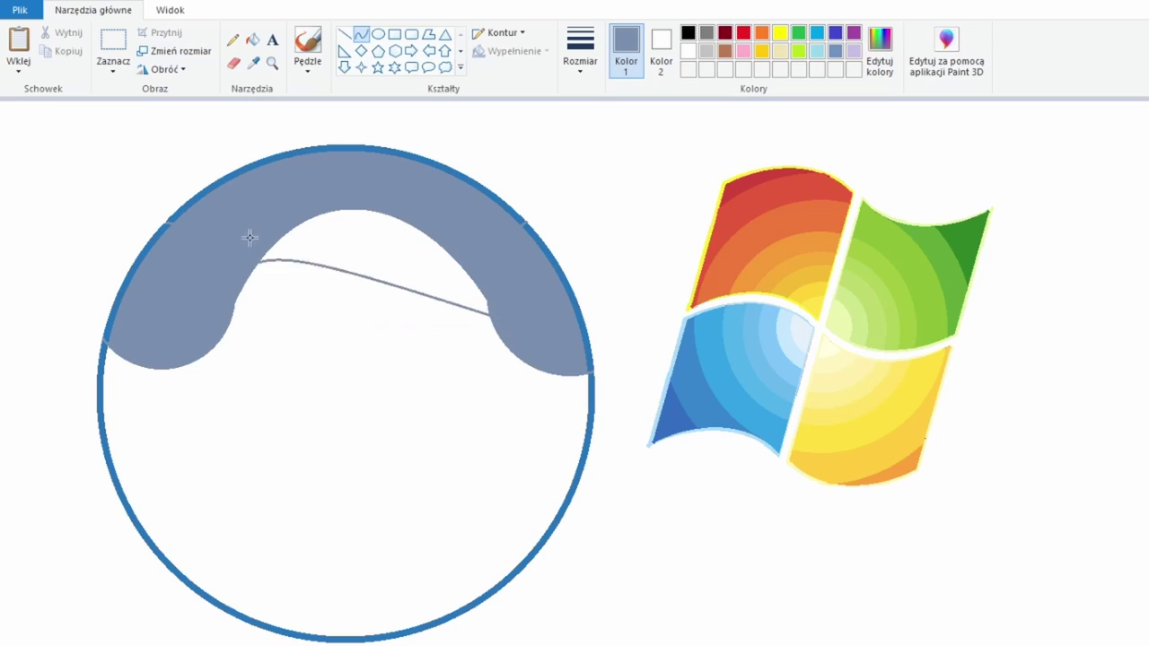
mouse_move(248, 236)
left_mouse_down()
mouse_move(436, 192)
mouse_move(248, 301)
mouse_move(489, 312)
left_mouse_up()
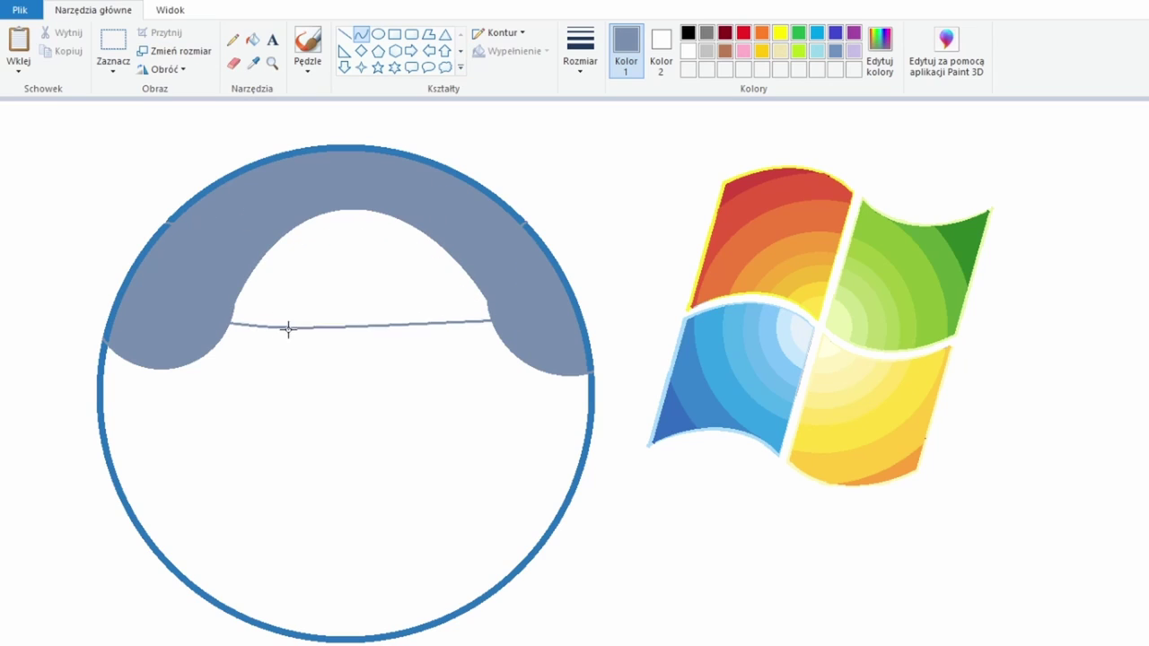
mouse_move(290, 328)
left_mouse_down()
mouse_move(297, 197)
mouse_move(445, 213)
left_mouse_up()
left_click(253, 40)
left_click(350, 256)
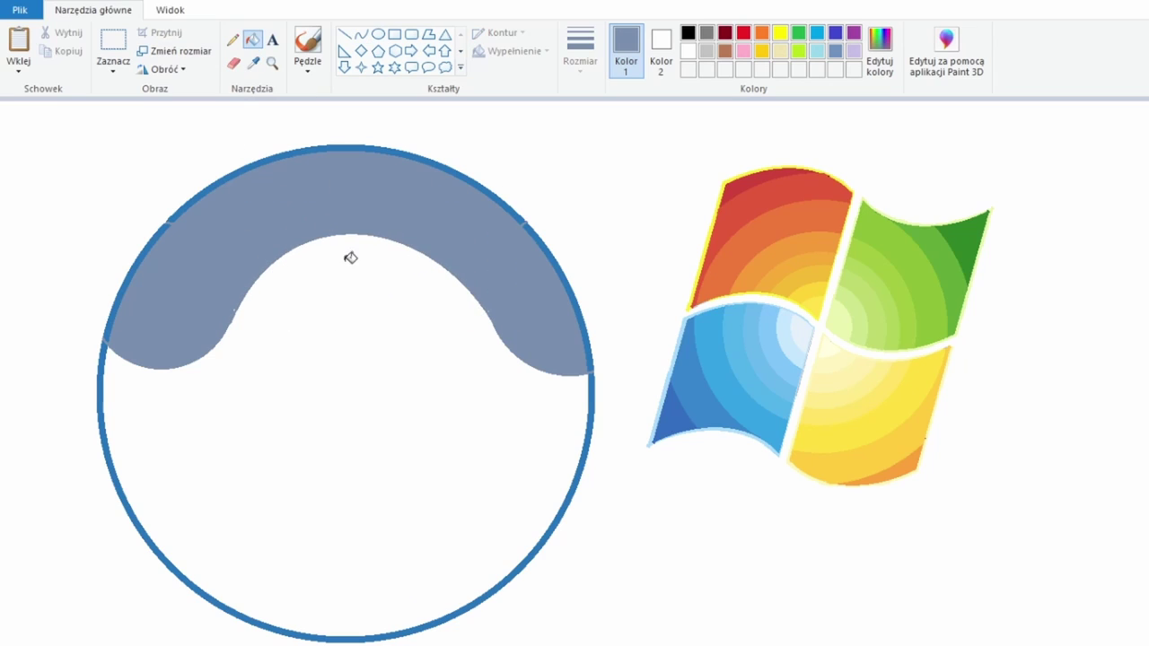
left_click(253, 62)
Draw an oval near the circle's bottom and fill it cyan.
left_click(380, 38)
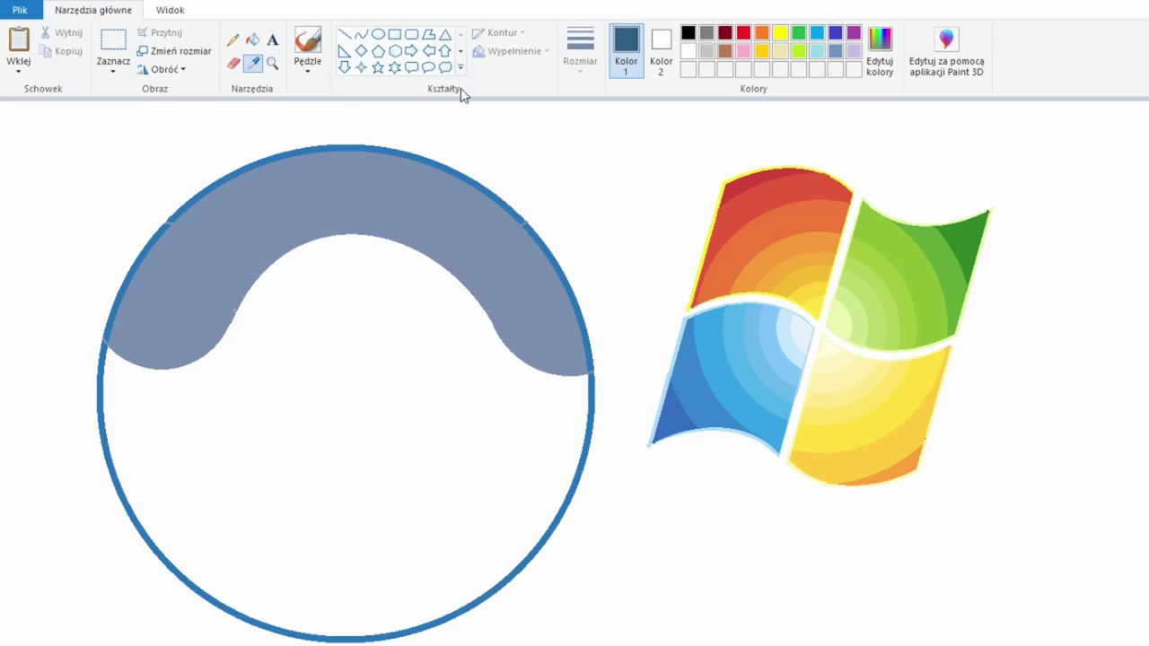
left_click_drag(212, 503, 458, 636)
left_click_drag(333, 586, 346, 585)
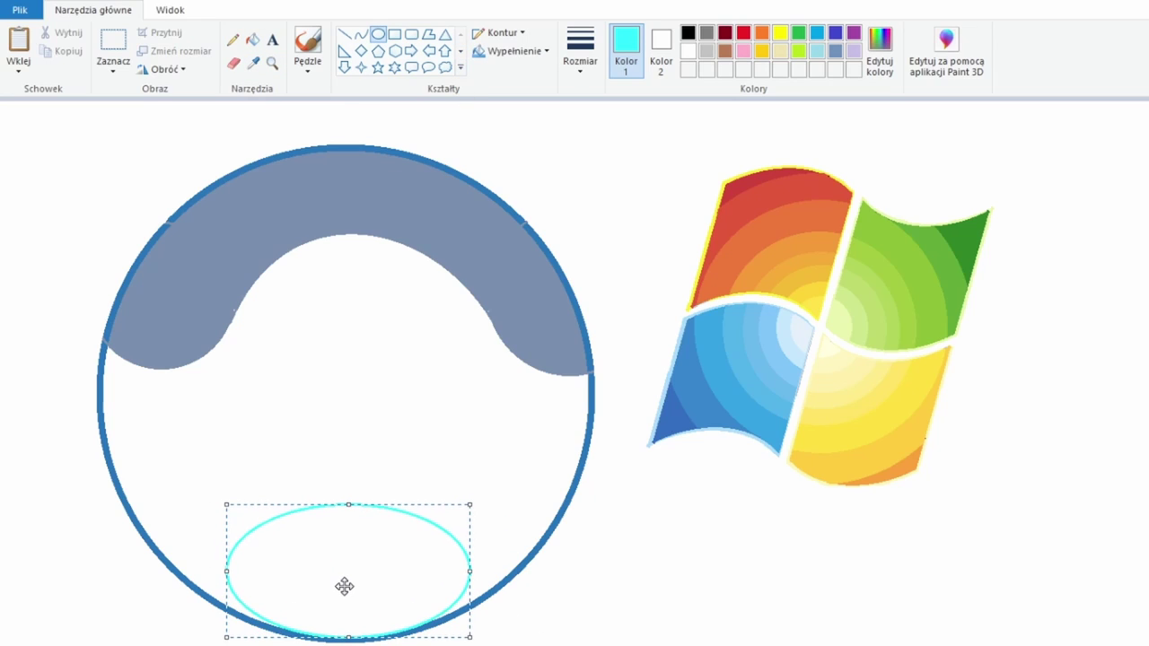
left_click(253, 39)
left_click(353, 591)
Draw an upward arc across the circle above the oval and fill below it sky blue.
left_click(254, 63)
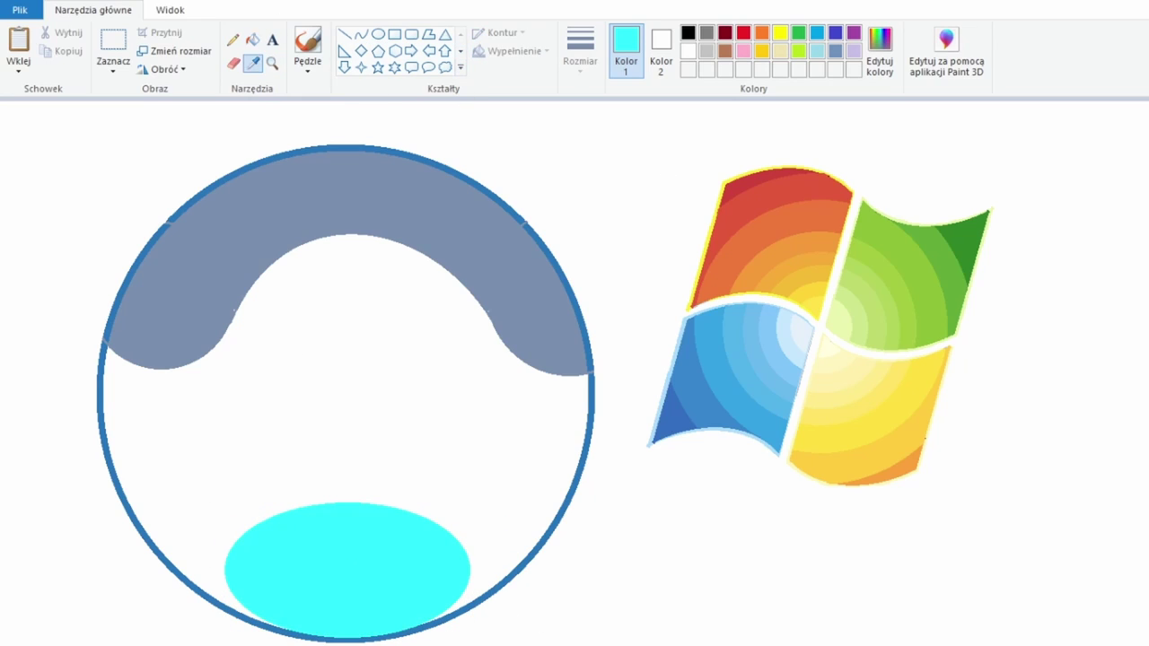
left_click(727, 377)
left_click(362, 35)
left_click_drag(126, 500, 566, 500)
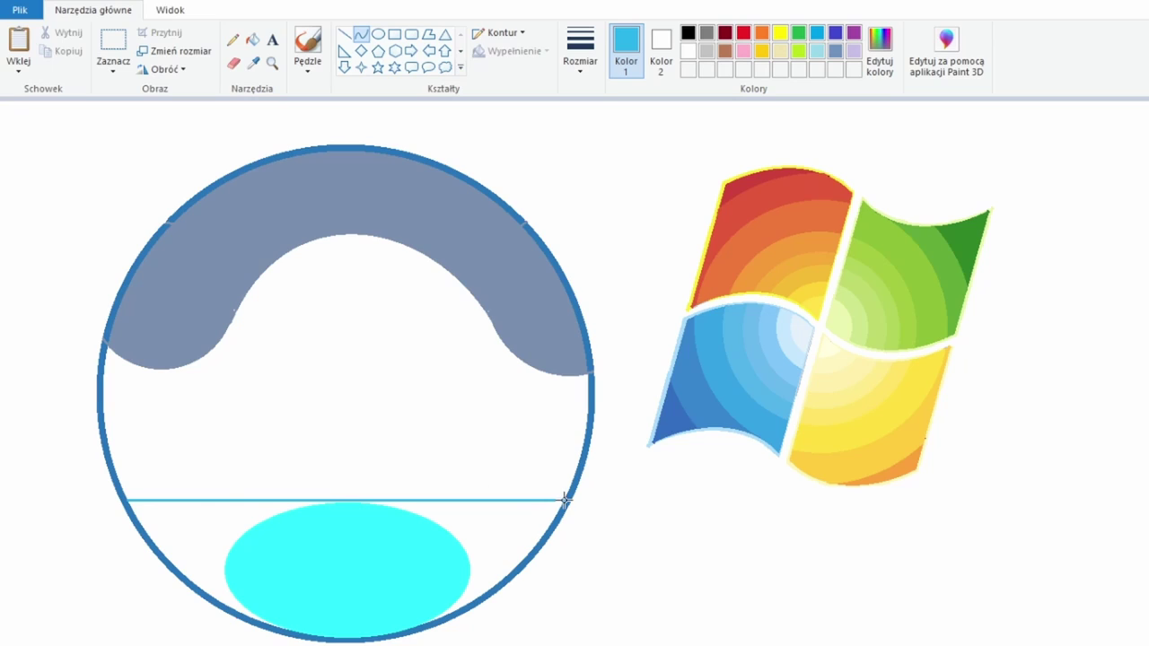
left_click_drag(223, 487, 431, 446)
left_click(252, 39)
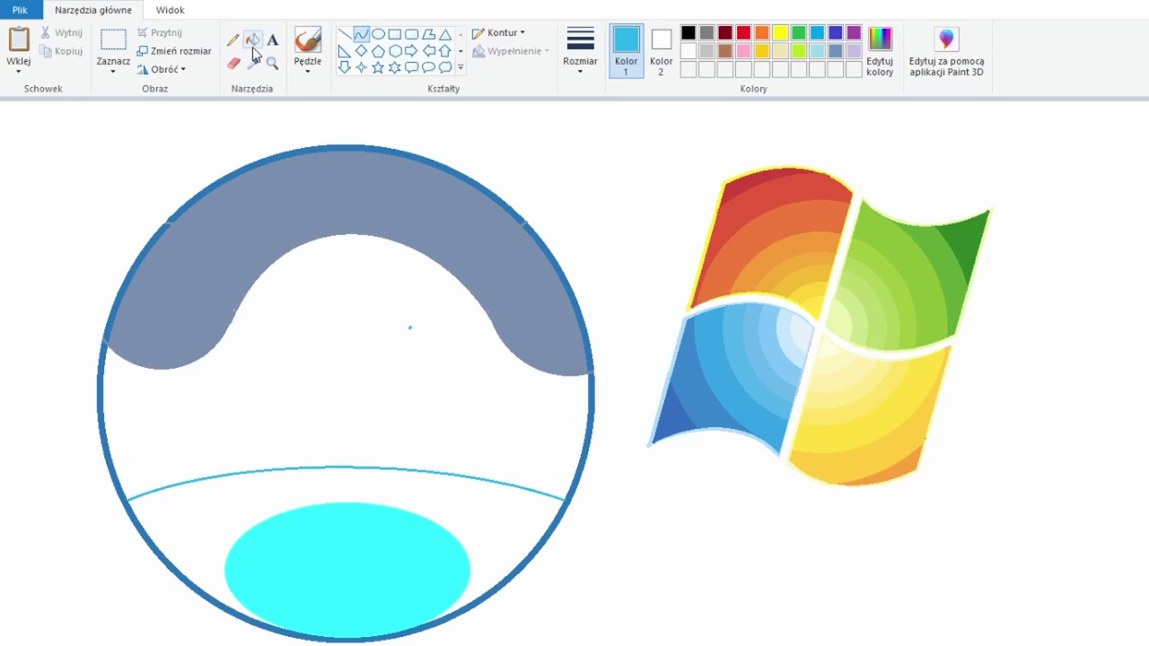
left_click(341, 489)
Add a larger oval around the cyan oval and a smaller bright cyan oval inside it.
left_click(255, 63)
left_click(378, 35)
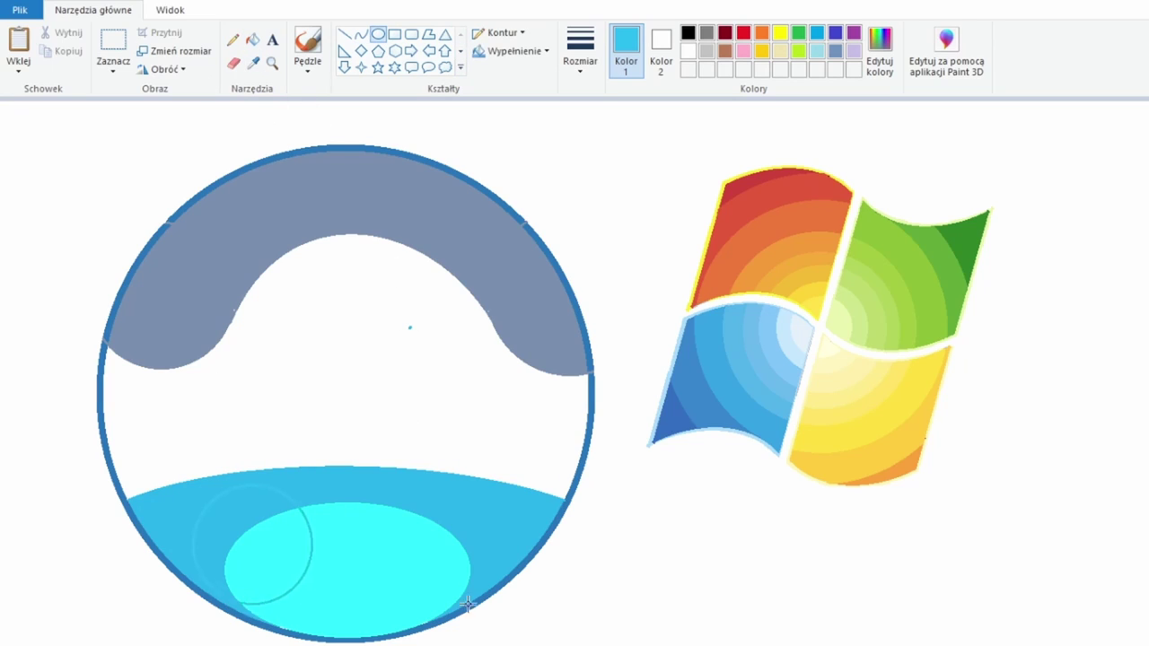
left_click_drag(235, 508, 492, 636)
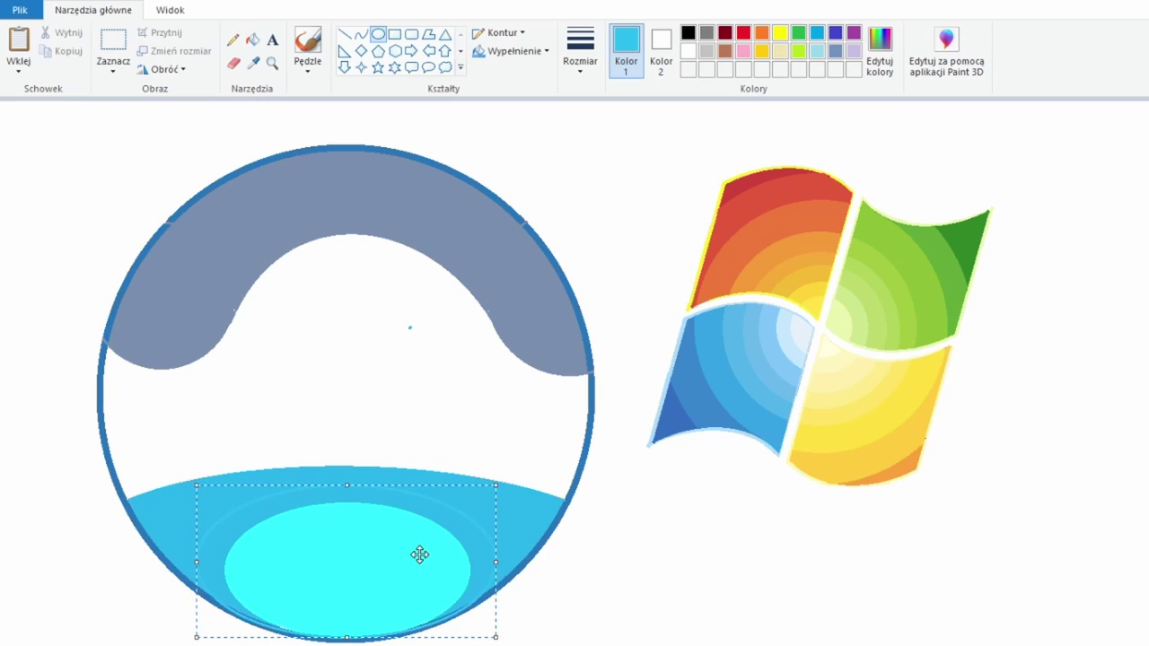
left_click(252, 39)
left_click(341, 636)
key("ctrl+z")
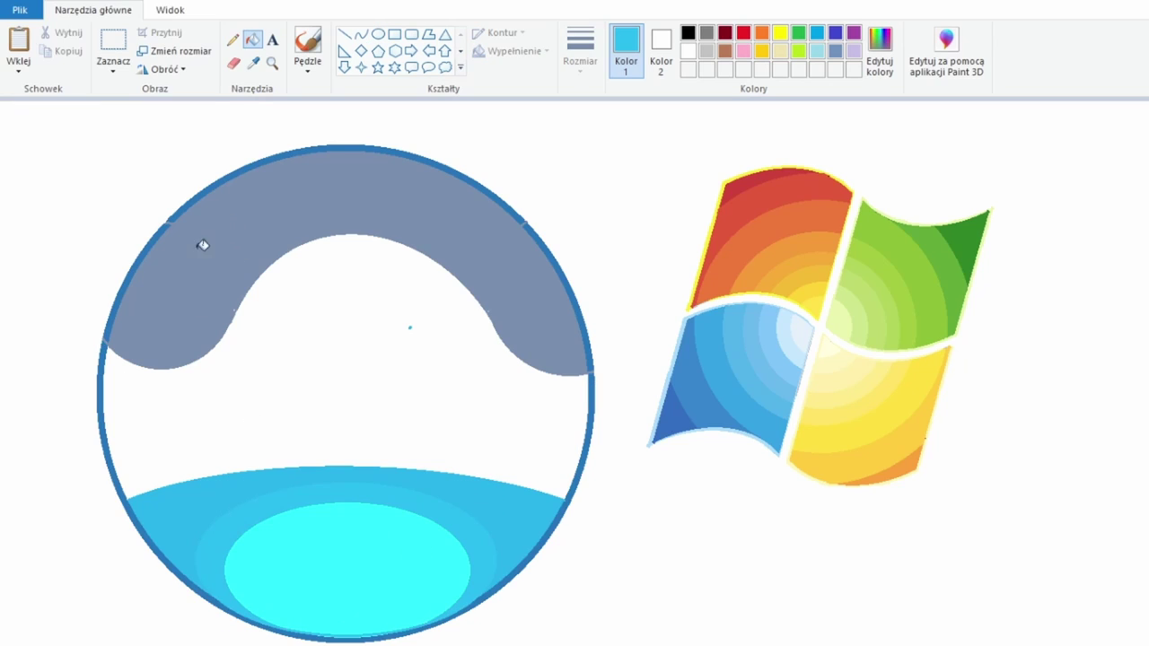
left_click(346, 574)
left_click(377, 34)
left_click_drag(265, 542, 432, 626)
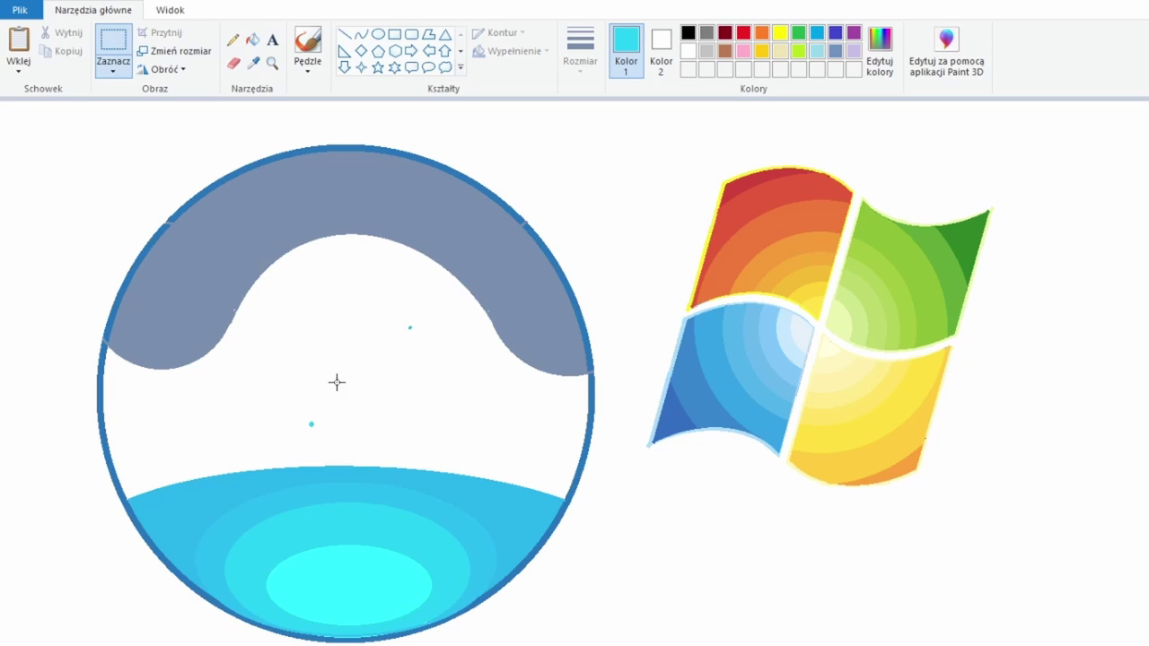
Fill the white middle dark blue, then add an upward arc with a medium-blue band beneath.
left_click(253, 63)
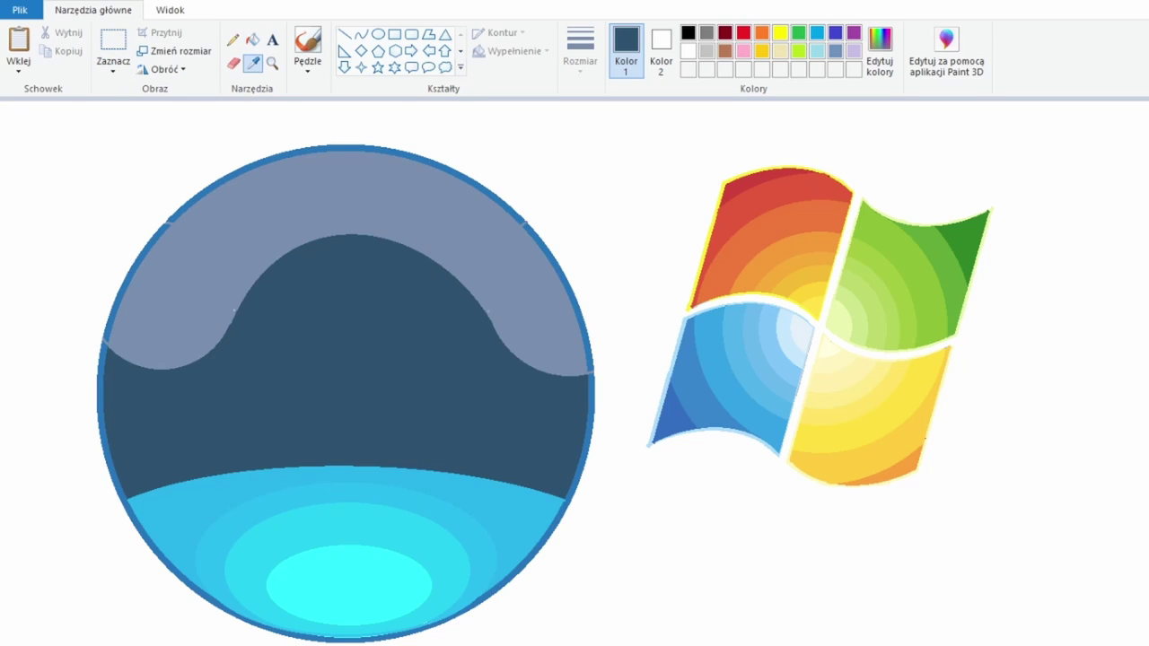
left_click(345, 147)
left_click(360, 35)
left_click_drag(113, 454, 584, 444)
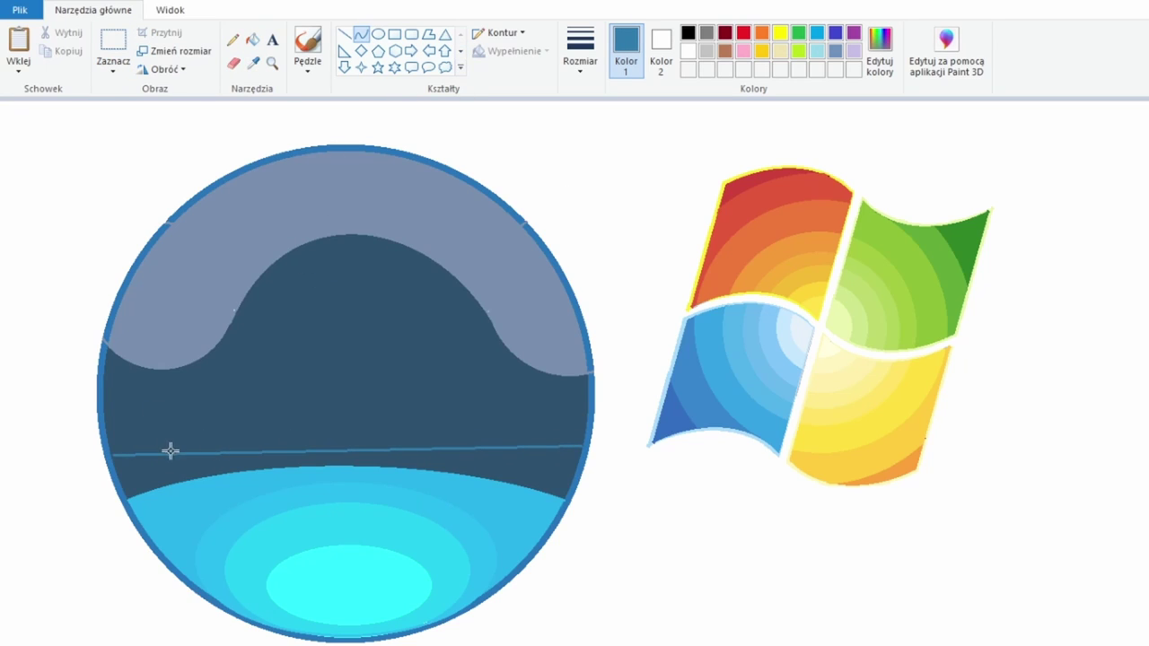
left_click_drag(171, 451, 367, 331)
left_click(232, 39)
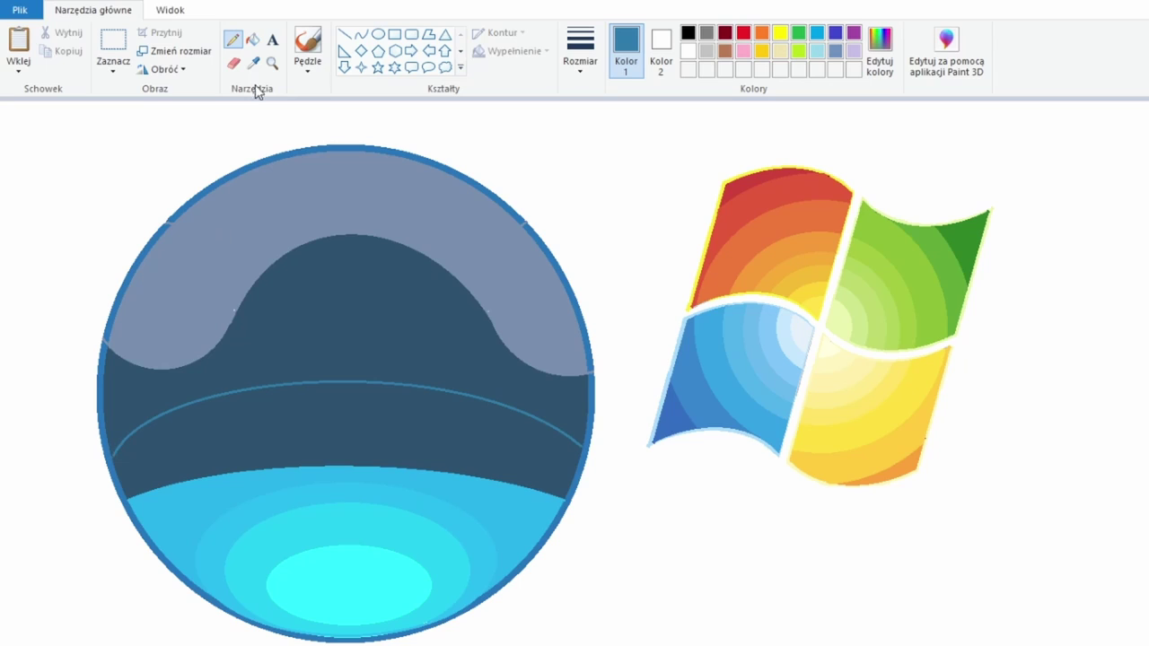
left_click(252, 40)
left_click(305, 430)
Sample a slightly different blue, draw another upward arc, and fill the band below it.
left_click(100, 386)
left_click(360, 34)
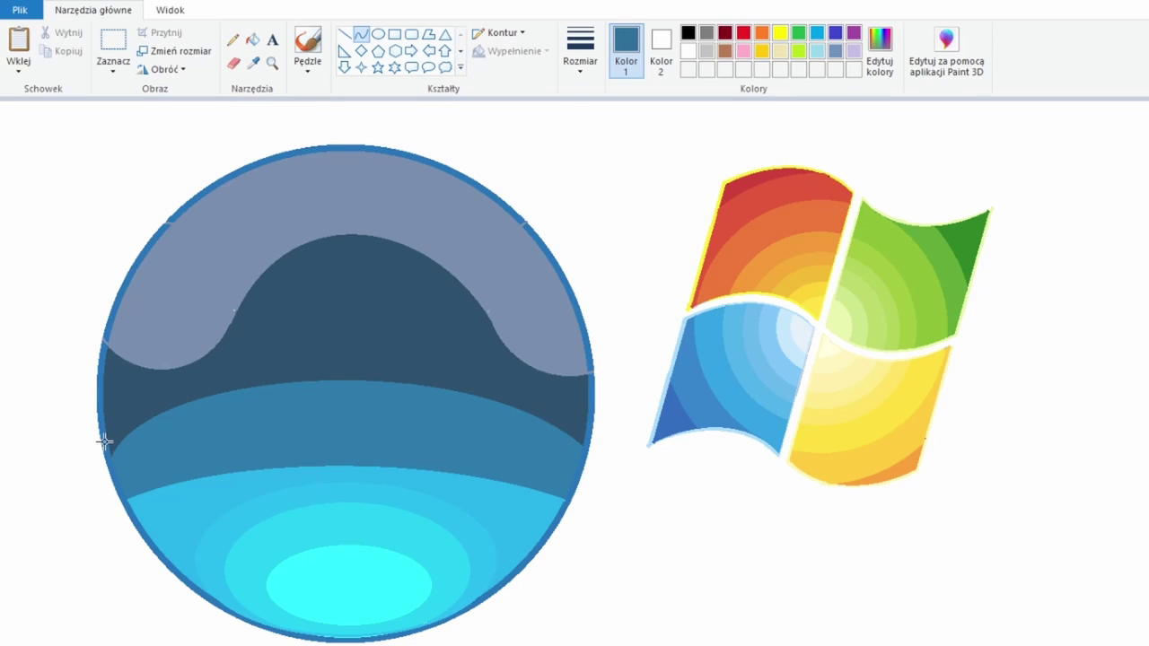
left_click_drag(214, 388, 441, 336)
left_click(232, 39)
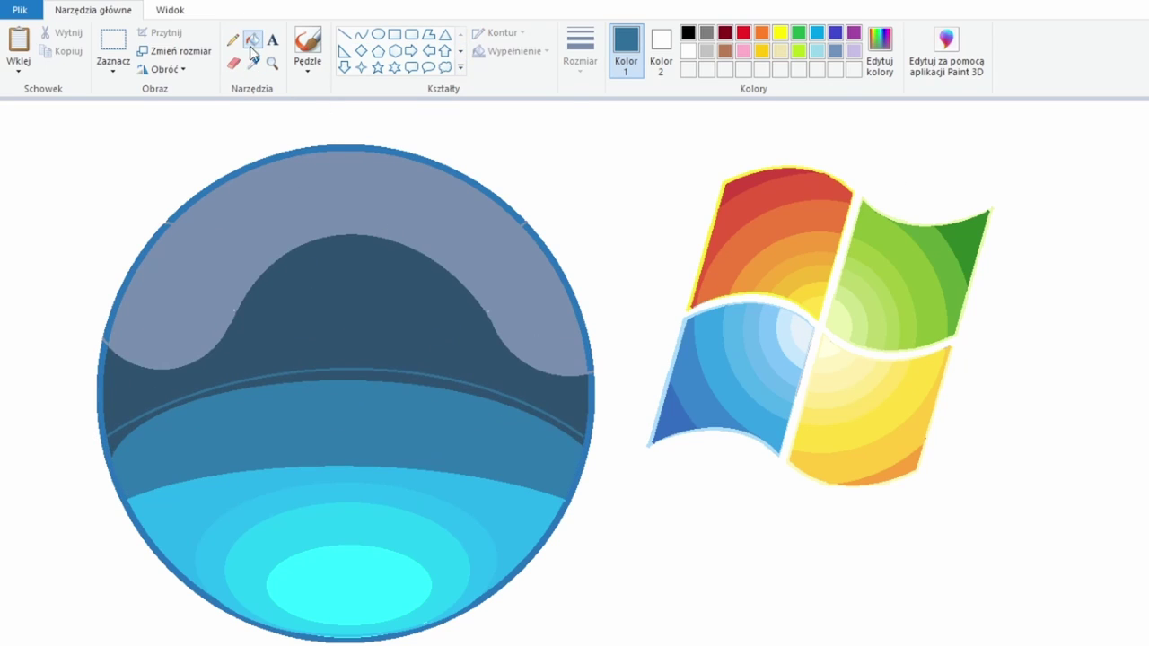
left_click(252, 40)
left_click(341, 367)
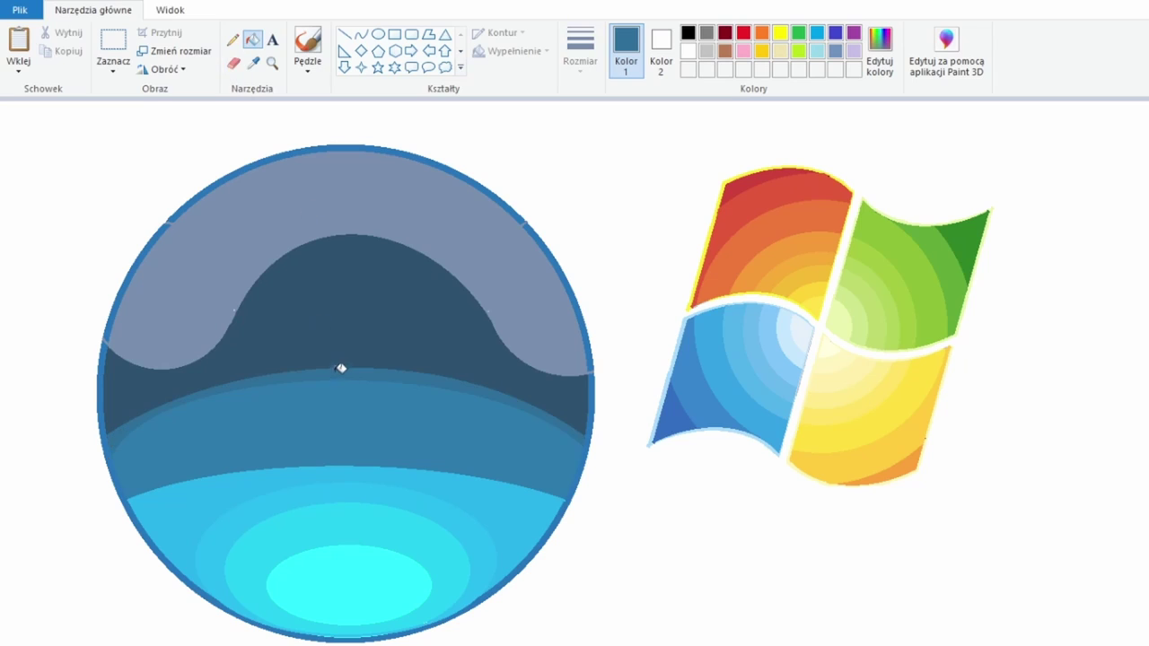
Draw an upward-bent curve across the lower circle and fill the band above it darker blue.
left_click(361, 35)
left_click_drag(113, 469, 532, 470)
left_click_drag(333, 479, 440, 401)
left_click(252, 40)
left_click(332, 386)
Divide the grey top band with curves and fill its centre a lighter grey.
left_click(258, 65)
left_click(336, 187)
left_click(378, 34)
left_click_drag(308, 162, 364, 220)
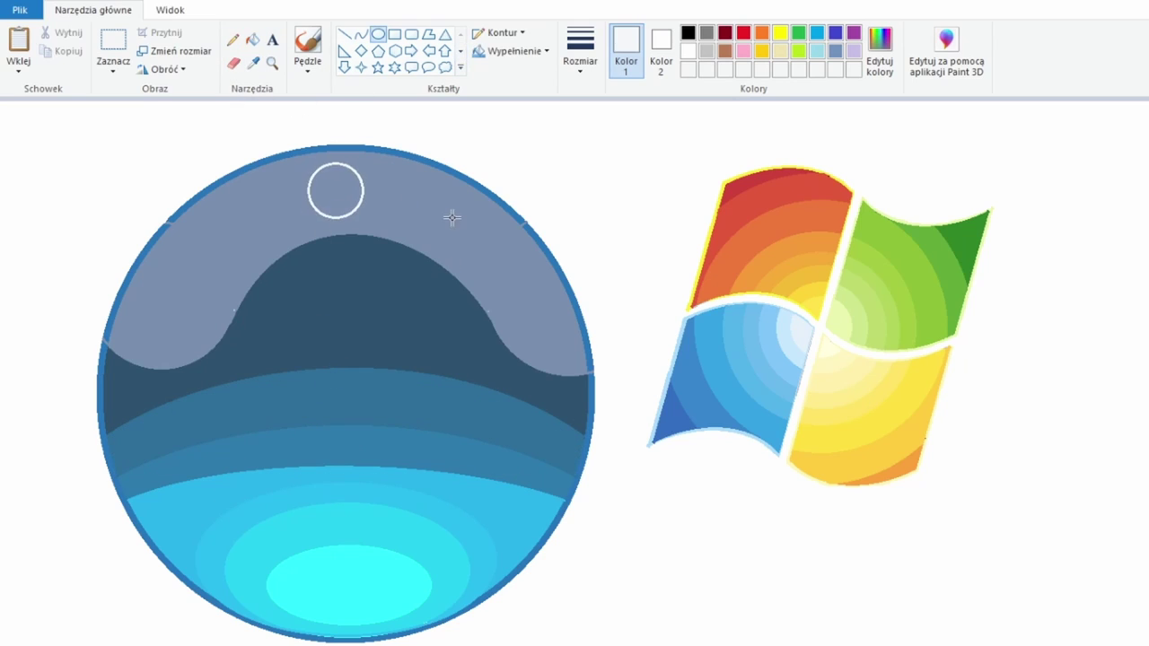
key("ctrl+z")
left_click(360, 36)
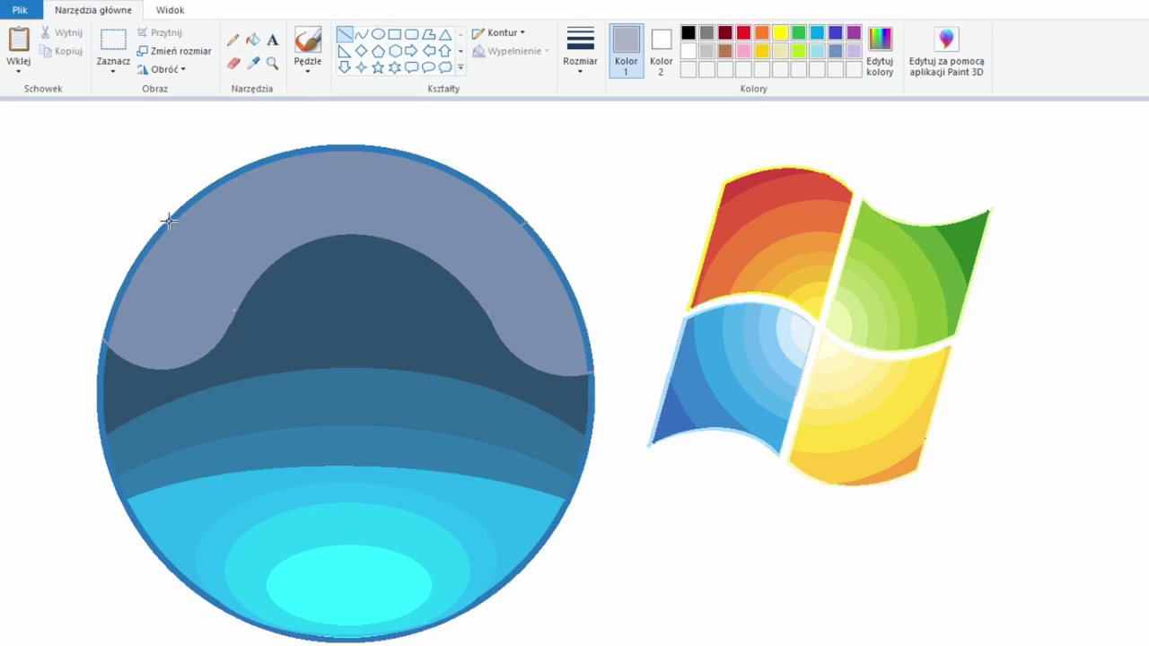
left_click(252, 40)
left_click(343, 193)
Draw an oval at the very top of the circle and fill it with a pale colour.
left_click(254, 63)
left_click(1140, 135)
left_click(377, 34)
left_click_drag(421, 224, 266, 153)
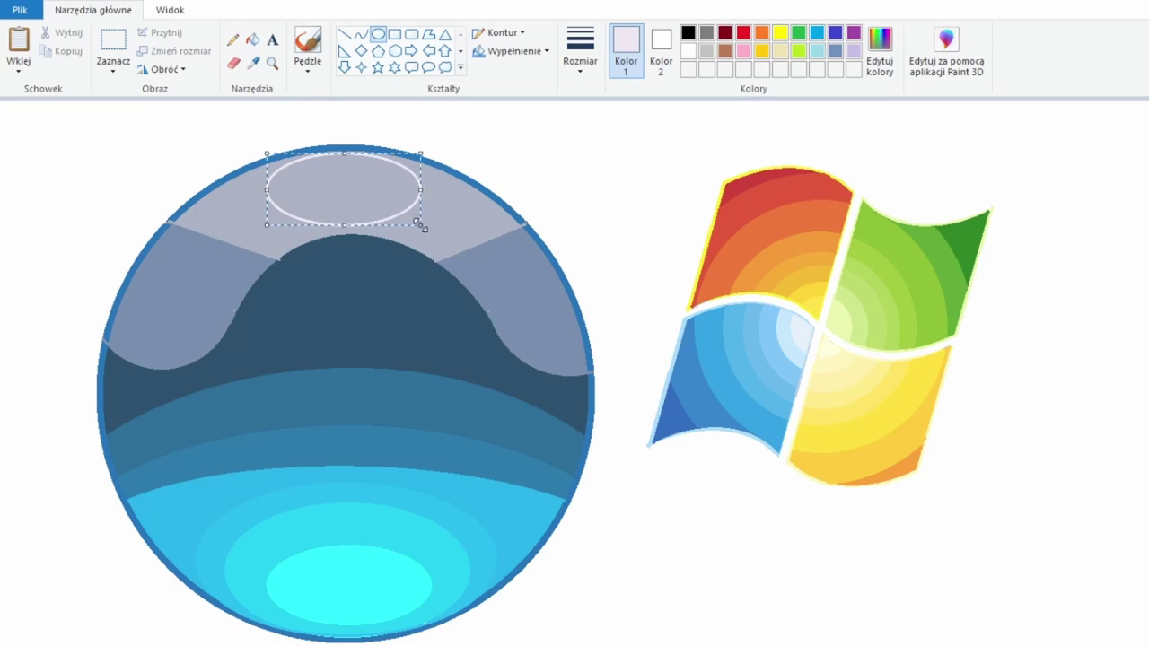
left_click(253, 40)
left_click(352, 190)
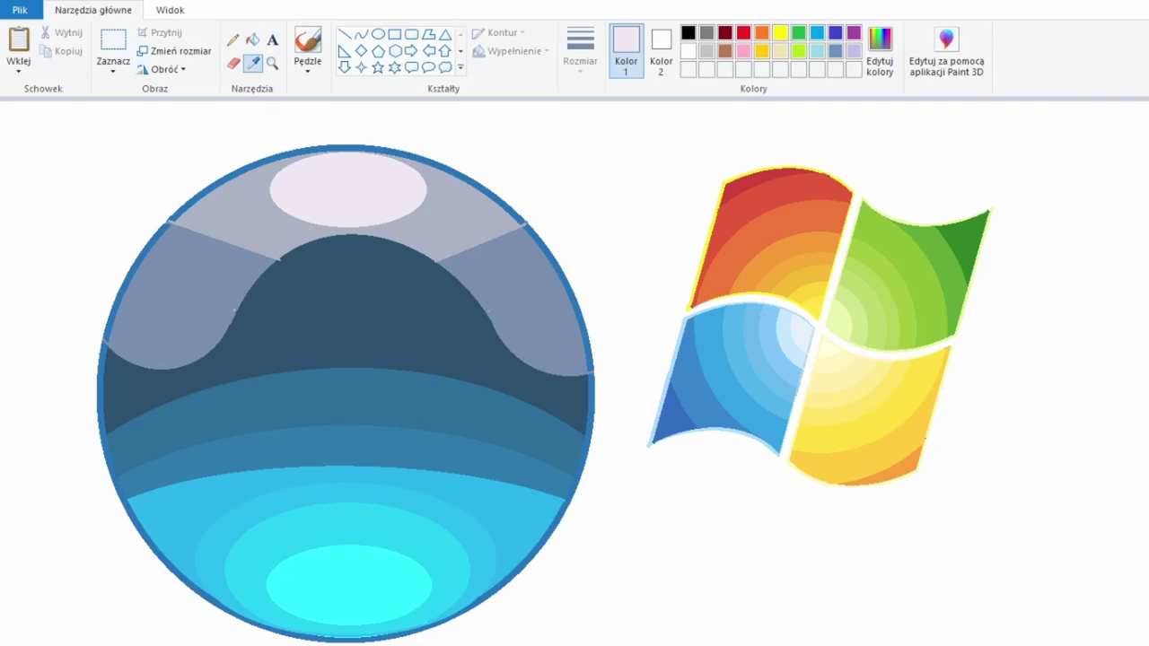
Fill the ring around the top oval with light grey.
left_click(215, 193)
left_click(378, 34)
left_click(252, 40)
left_click(296, 180)
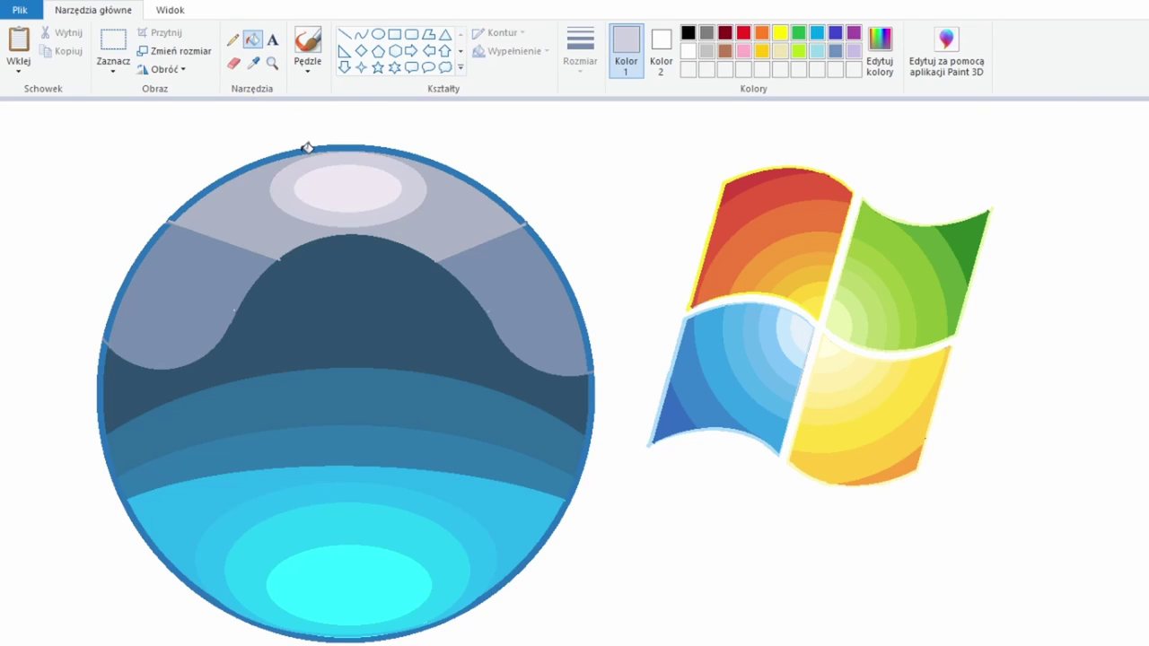
left_click(113, 45)
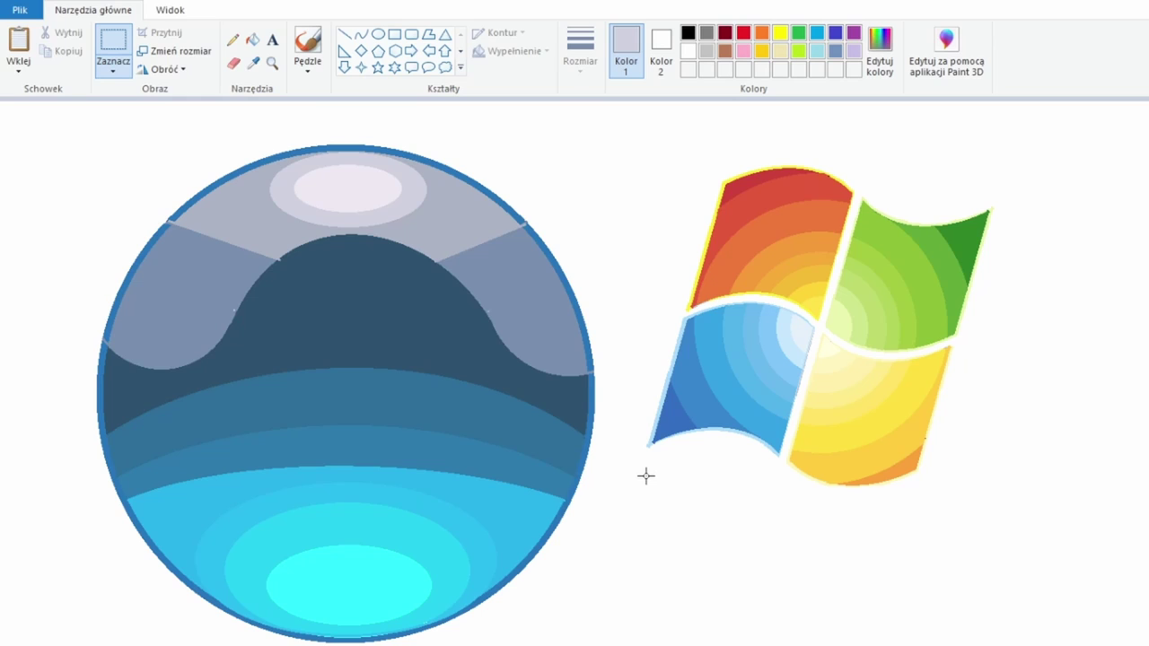
Move the flag logo onto the blue circle, enlarge it, and deselect it.
mouse_move(966, 483)
left_mouse_down()
mouse_move(479, 530)
mouse_move(559, 584)
left_mouse_up()
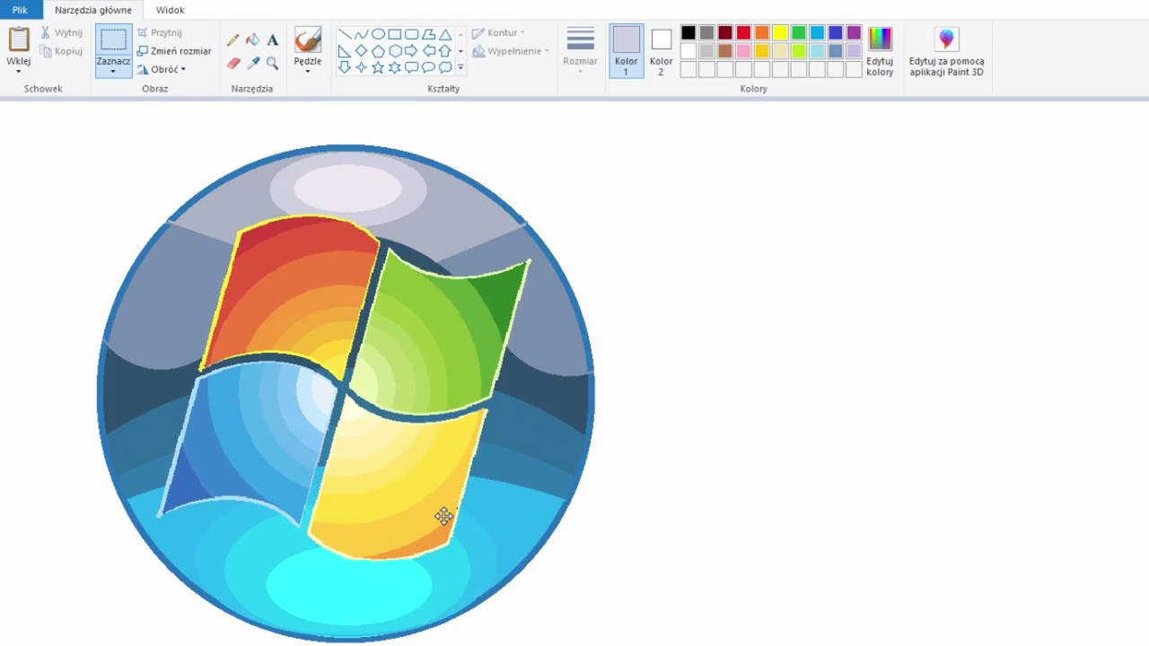
left_click(13, 107)
left_click(1001, 268)
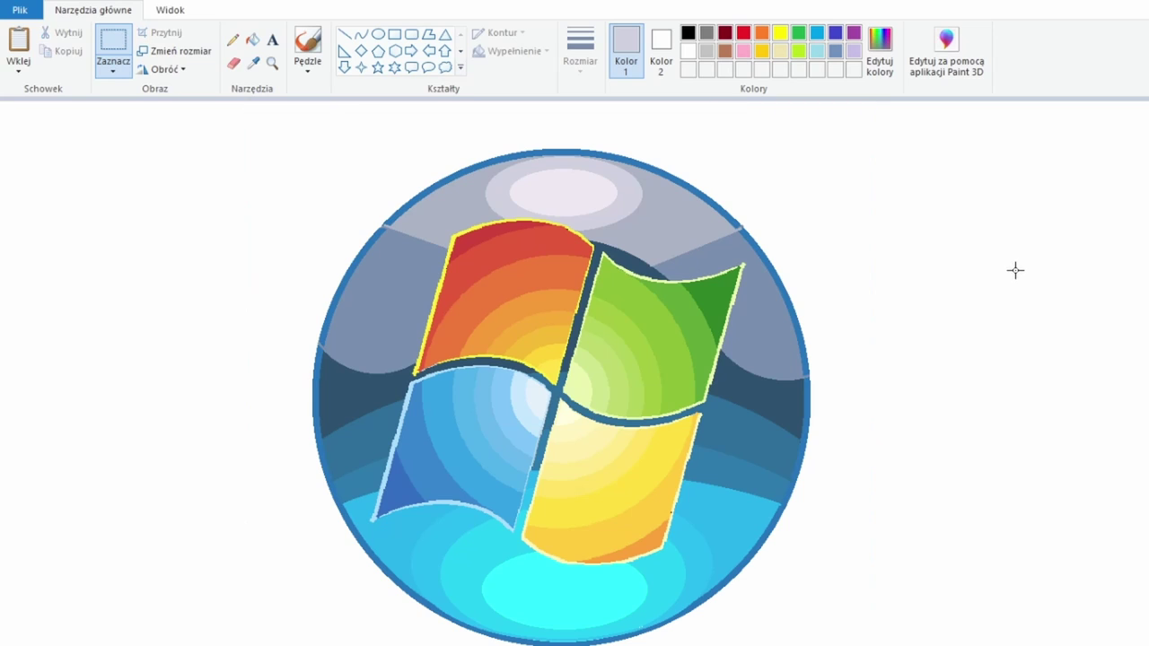